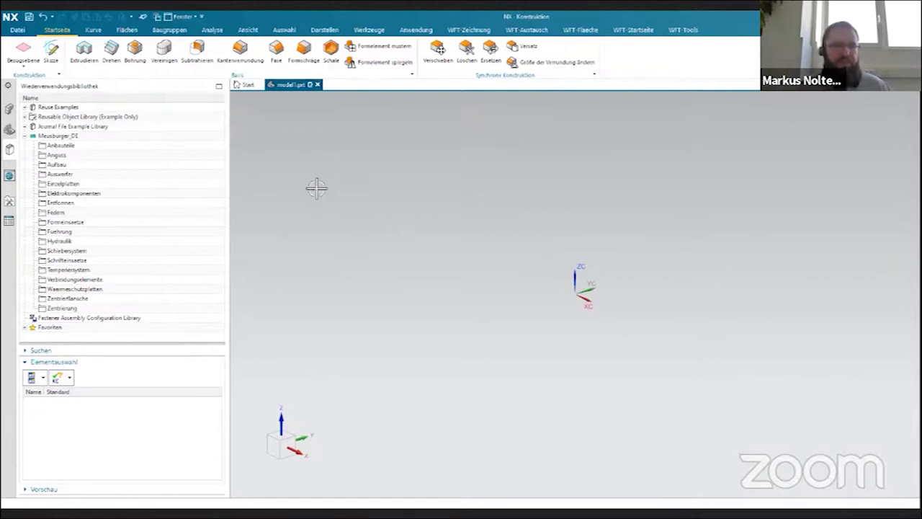
pyautogui.scroll(-1, 321, 218)
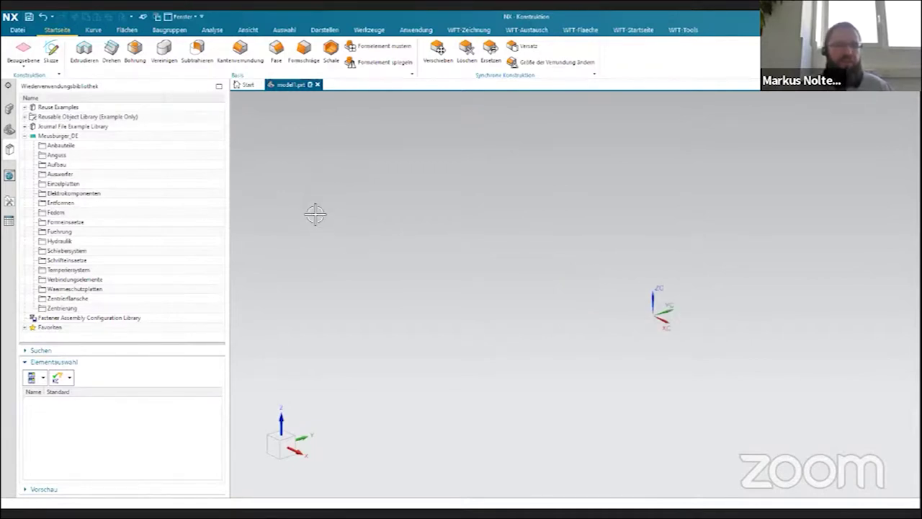
pyautogui.scroll(-1, 310, 211)
pyautogui.scroll(-1, 293, 196)
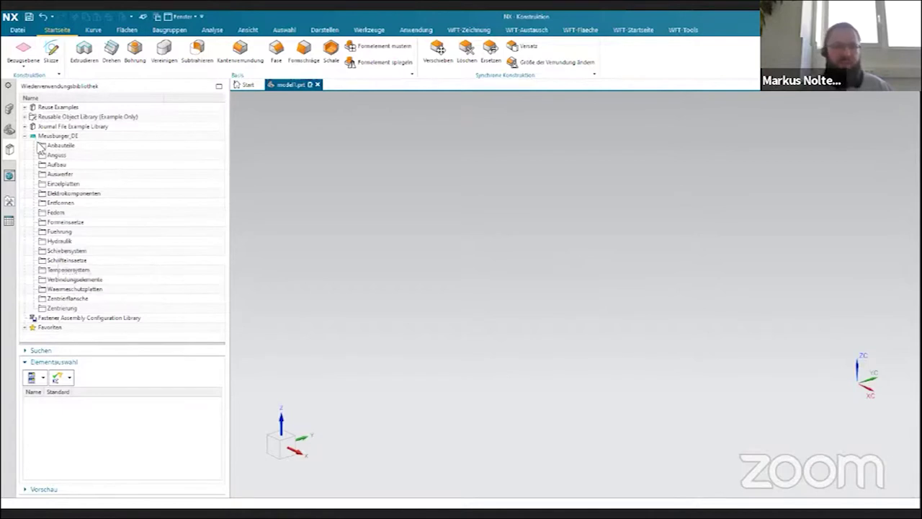
# Browse the 30 Meusburger_DE Anbauteile parts and inspect E_1275M's options without adding it
pyautogui.click(63, 148)
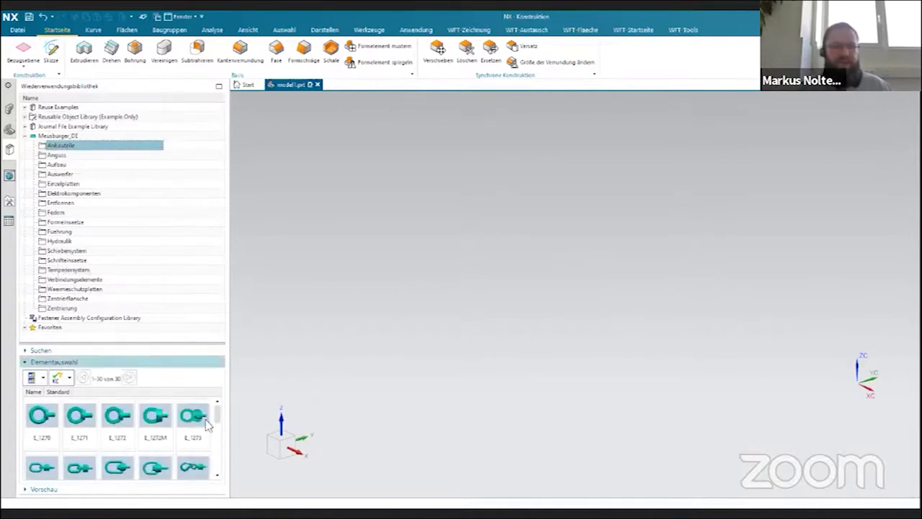
pyautogui.moveTo(138, 347); pyautogui.dragTo(138, 284)
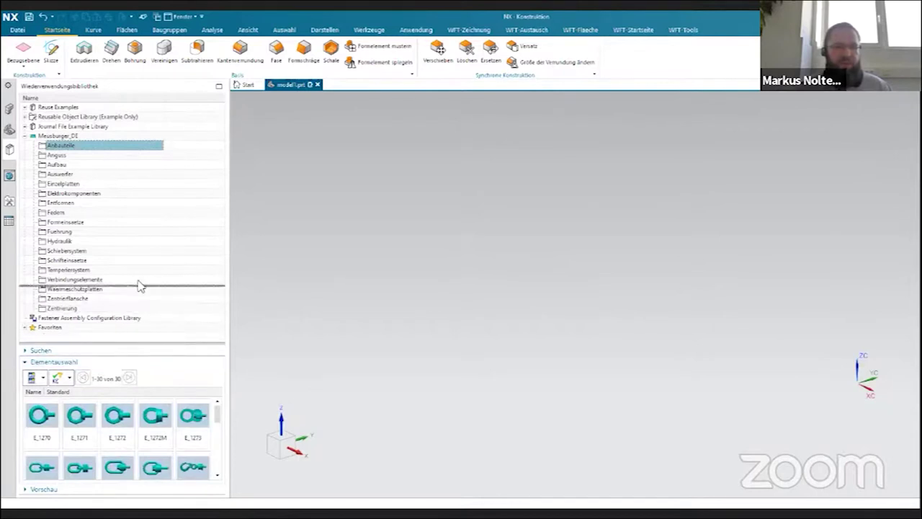
pyautogui.scroll(-3, 193, 385)
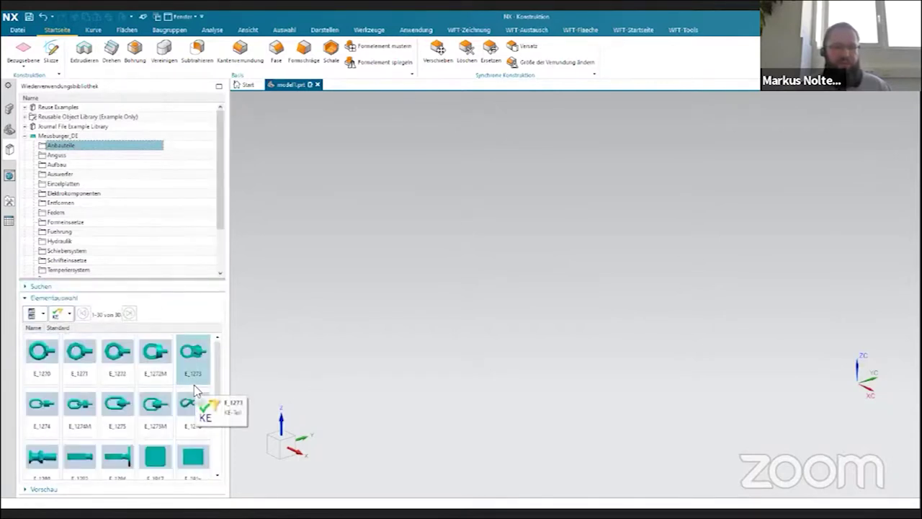
pyautogui.scroll(2, 195, 390)
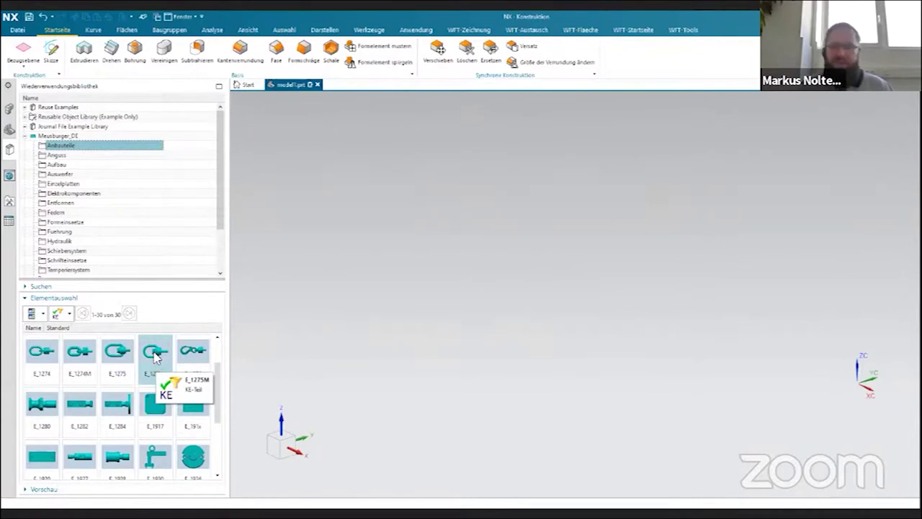
pyautogui.rightClick(155, 357)
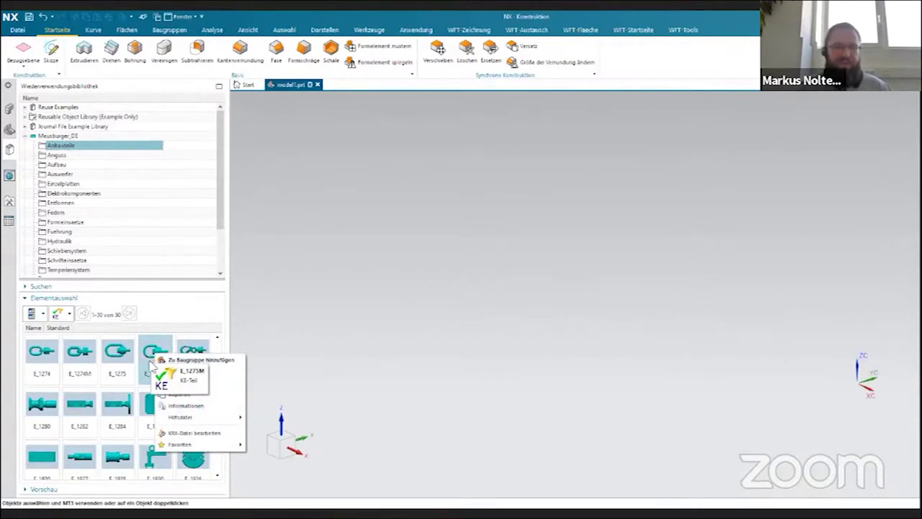
pyautogui.moveTo(198, 418)
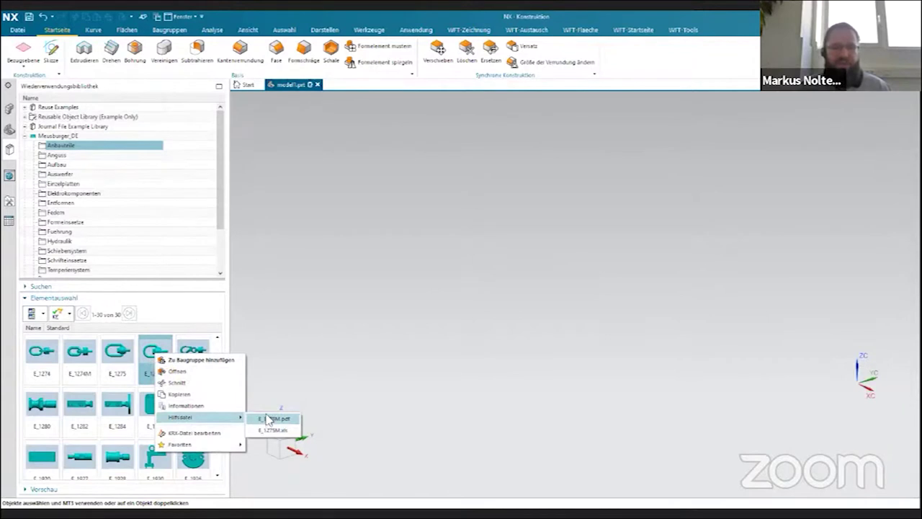
pyautogui.click(303, 345)
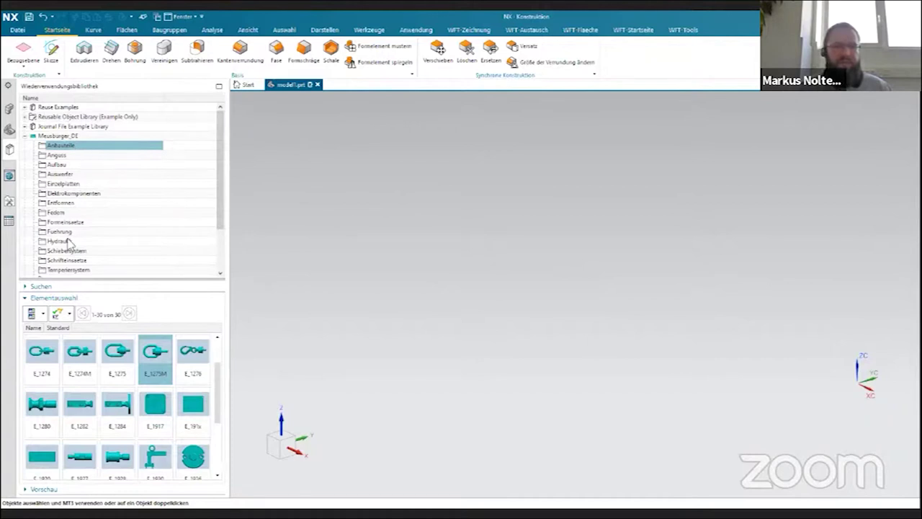
pyautogui.scroll(-1, 109, 181)
pyautogui.scroll(-1, 109, 181)
pyautogui.scroll(2, 134, 200)
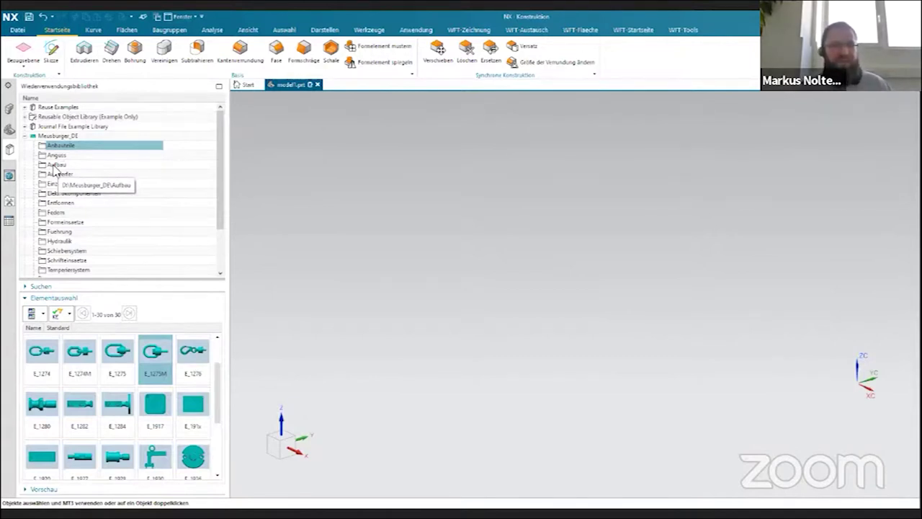
# Add the Mould_I mould base from the Meusburger_DE Aufbau folder to the assembly
pyautogui.click(55, 165)
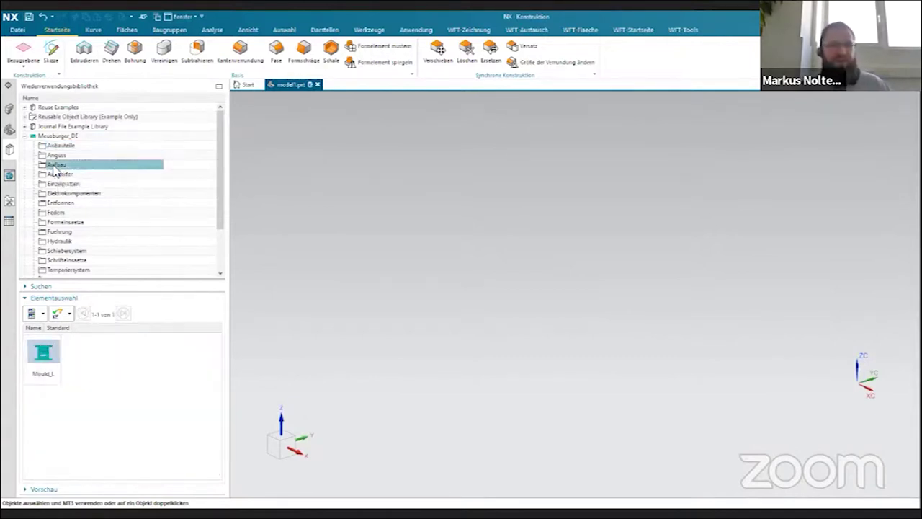
pyautogui.rightClick(43, 352)
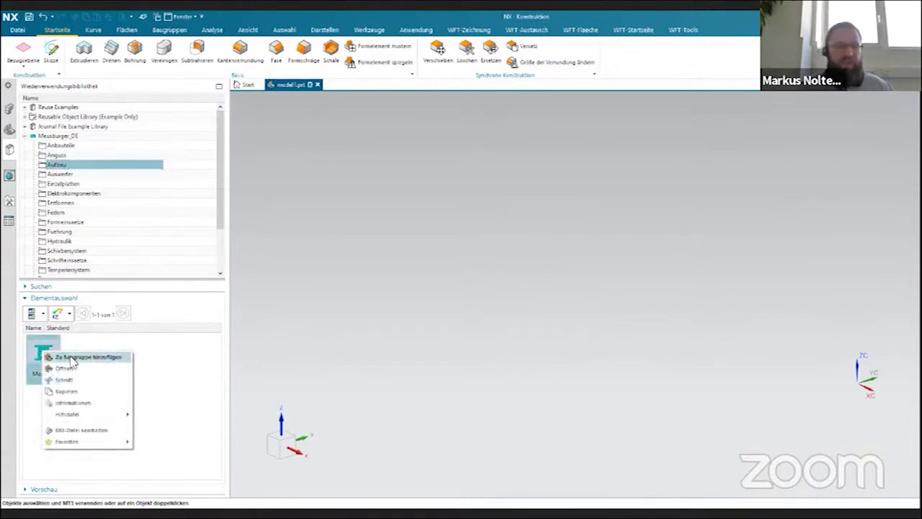
pyautogui.click(72, 358)
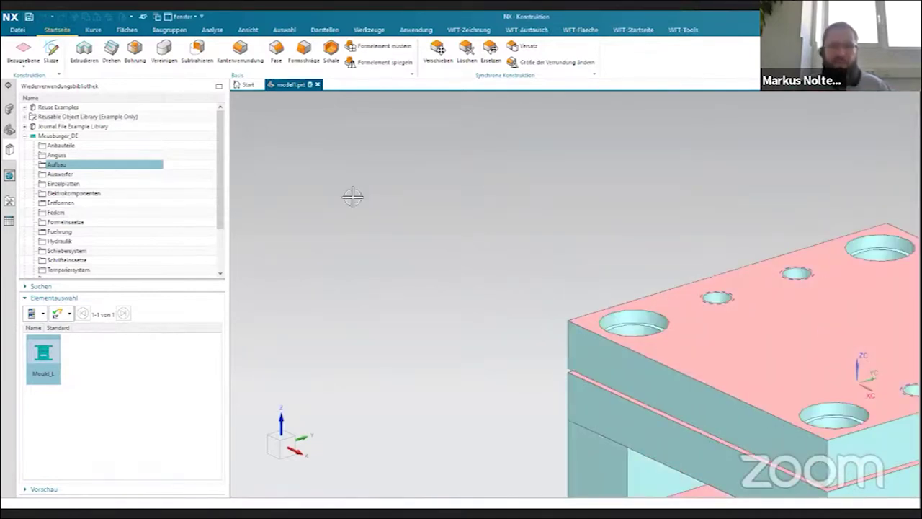
# Fit the mould base in view and choose 296 as the mould width
pyautogui.hotkey('ctrl', 'f')
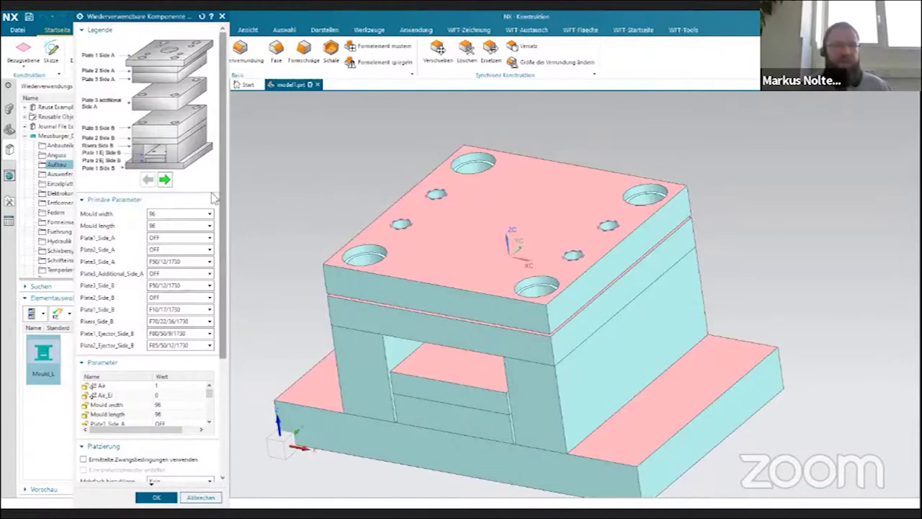
pyautogui.moveTo(157, 20); pyautogui.dragTo(131, 23)
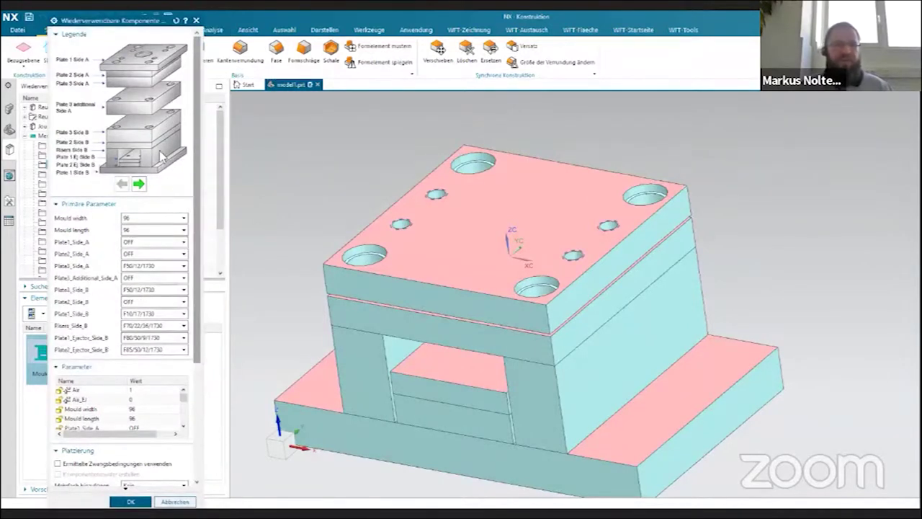
pyautogui.click(139, 222)
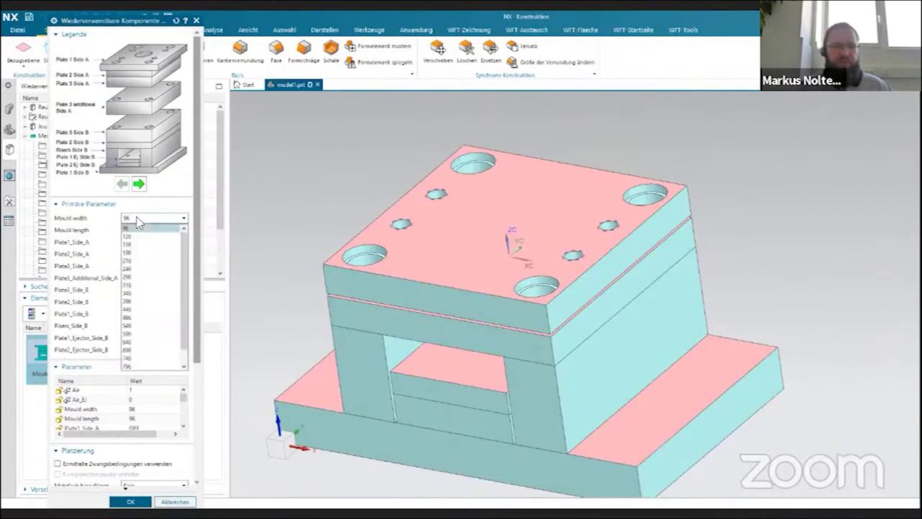
pyautogui.click(144, 276)
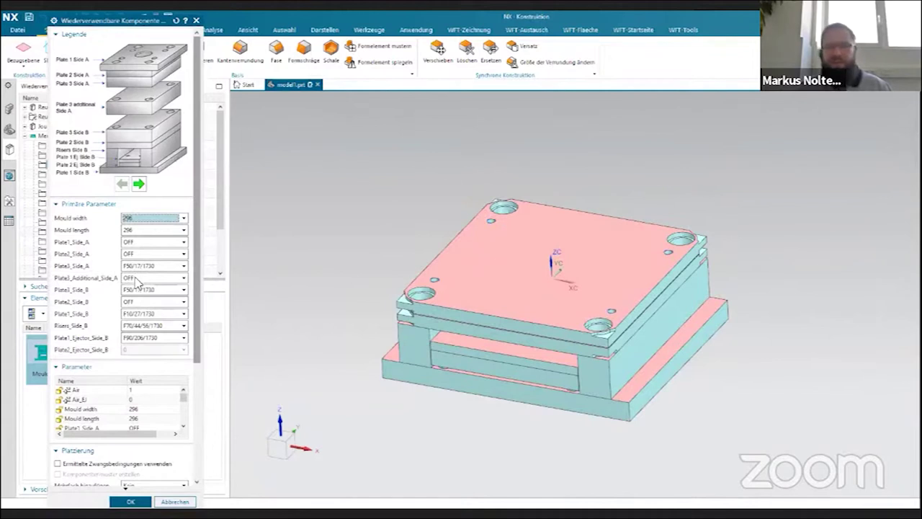
# Set Plate1_Side_A to F10/46/2312 and Plate3_Side_A to F50/46/2065
pyautogui.click(147, 243)
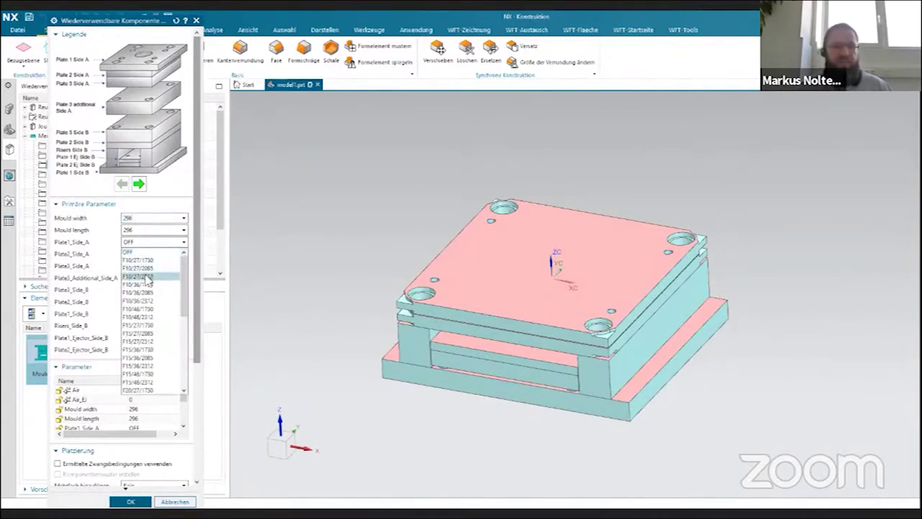
pyautogui.click(144, 317)
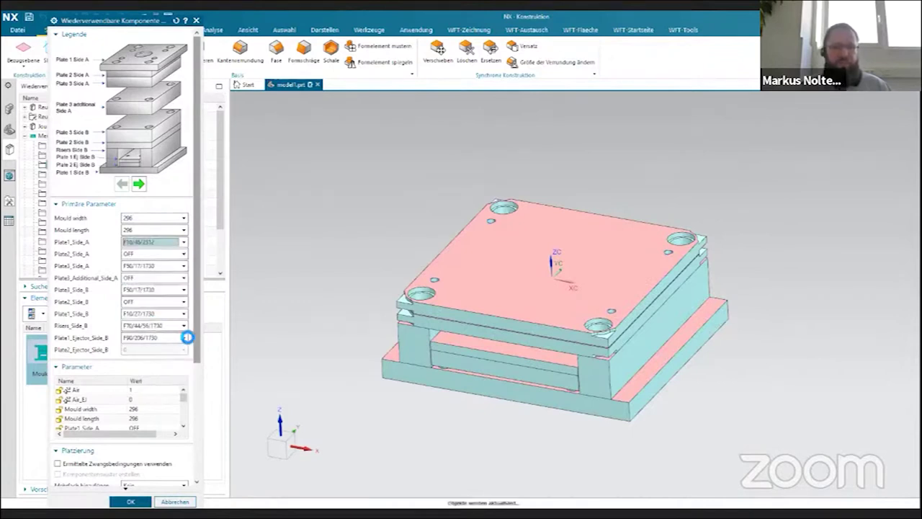
pyautogui.click(147, 265)
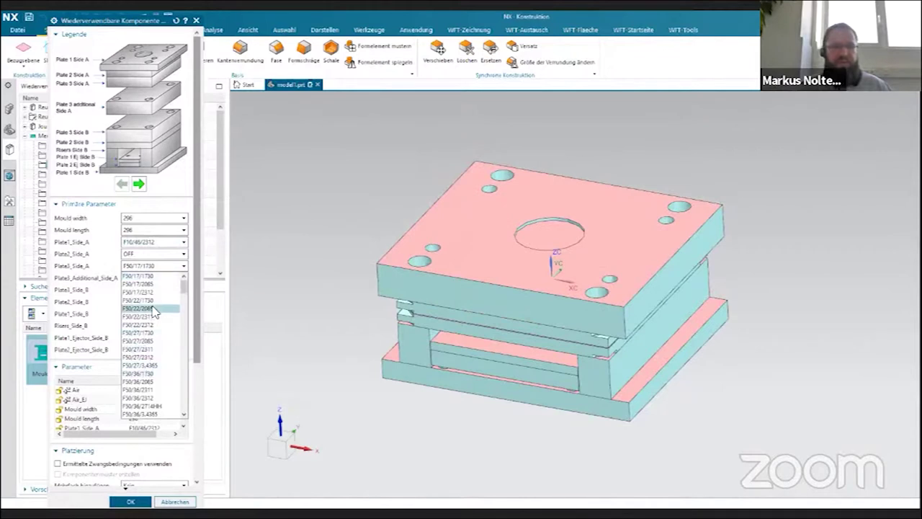
pyautogui.scroll(-2, 154, 312)
pyautogui.scroll(-1, 155, 315)
pyautogui.scroll(-1, 158, 320)
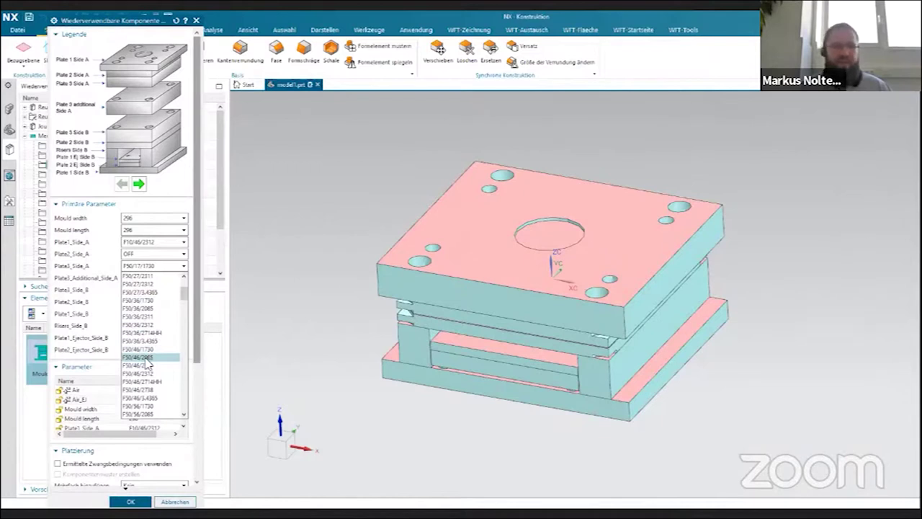
pyautogui.click(144, 357)
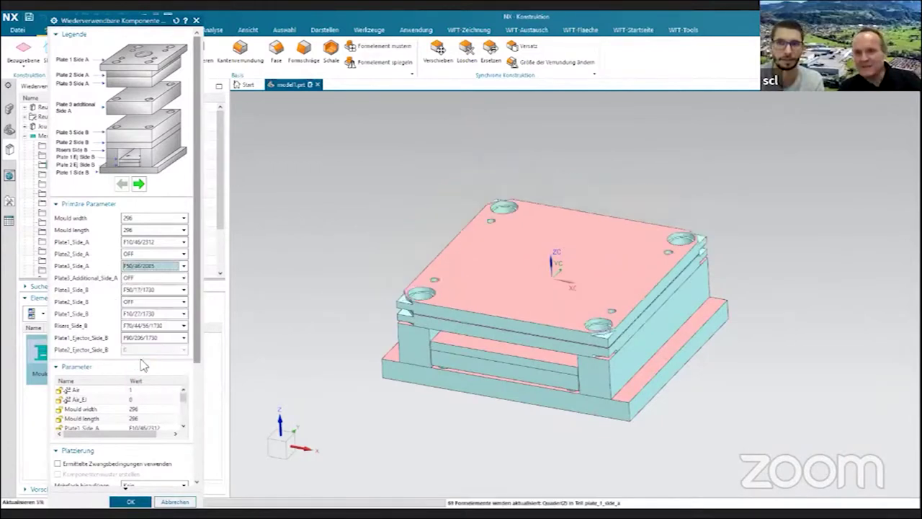
# Set Plate3_Side_B to F50/22/2311 and Risers_Side_B to F70/80/76/1730
pyautogui.click(153, 290)
pyautogui.click(152, 317)
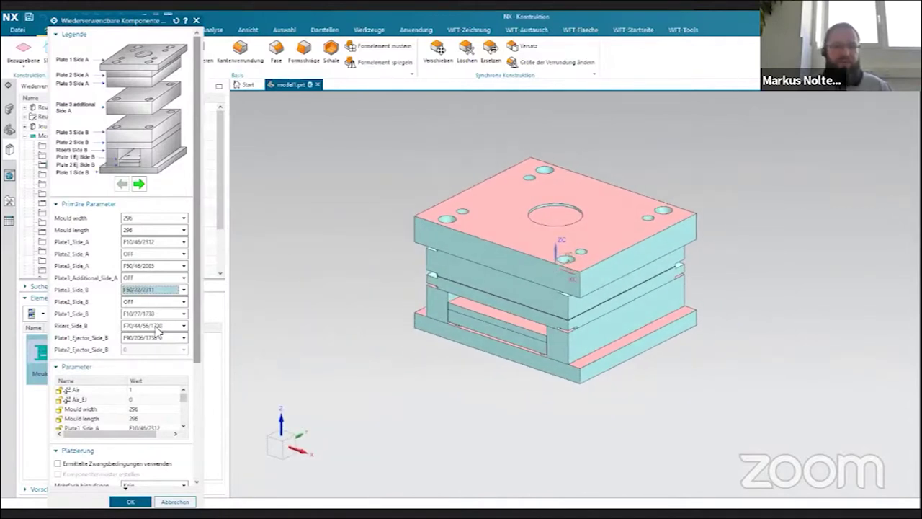
pyautogui.click(159, 328)
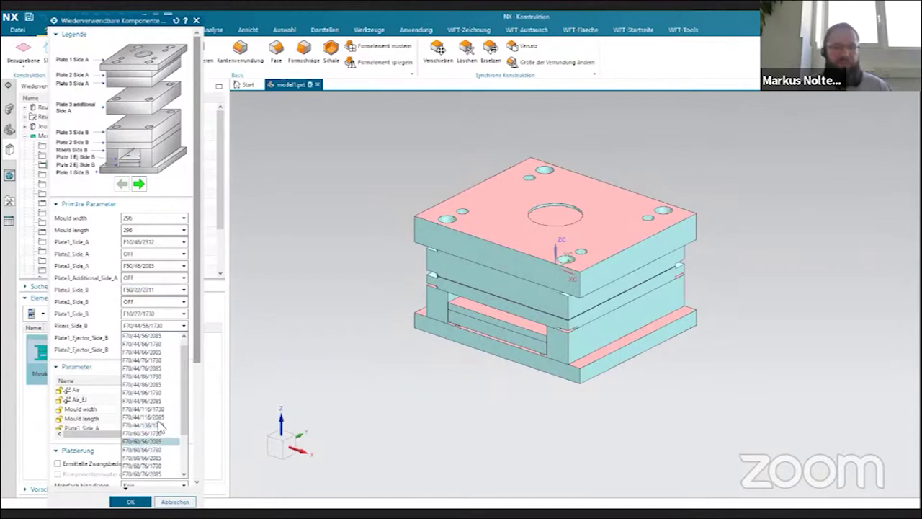
pyautogui.scroll(-2, 160, 425)
pyautogui.scroll(-2, 163, 424)
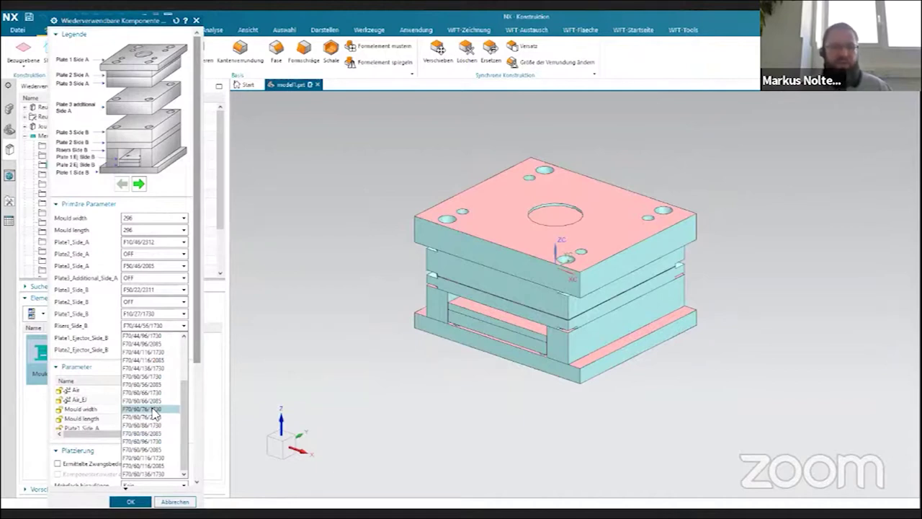
pyautogui.click(153, 409)
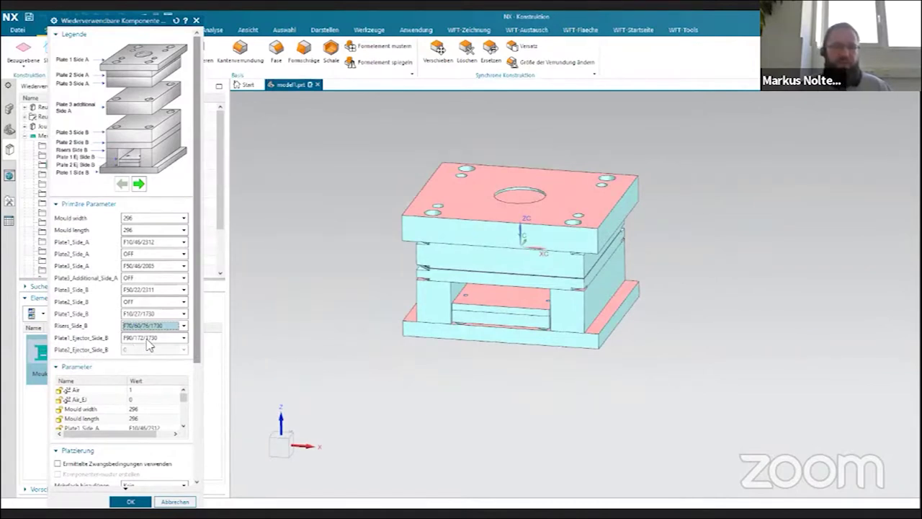
pyautogui.click(147, 338)
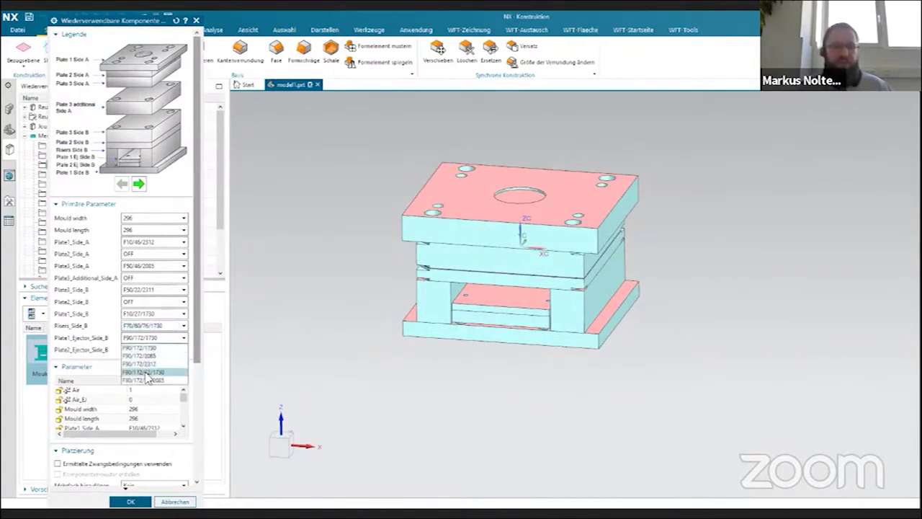
pyautogui.click(147, 373)
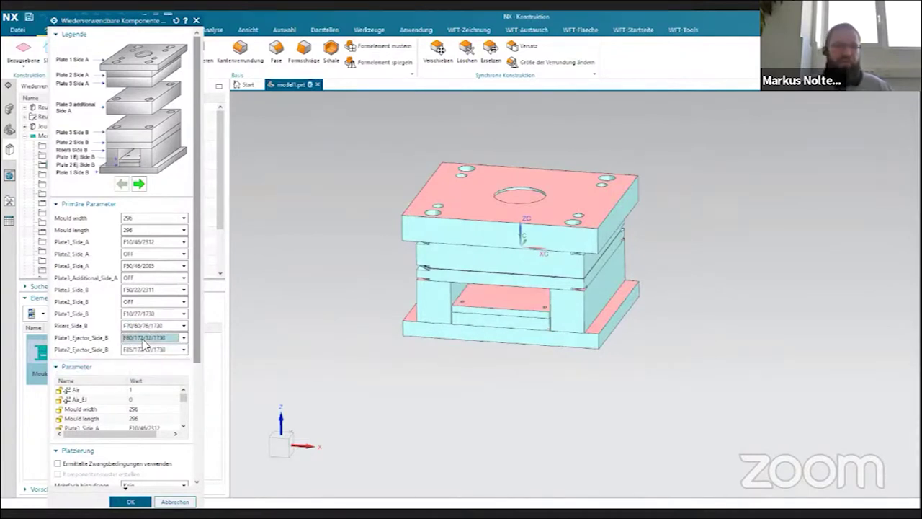
pyautogui.click(143, 340)
pyautogui.click(148, 351)
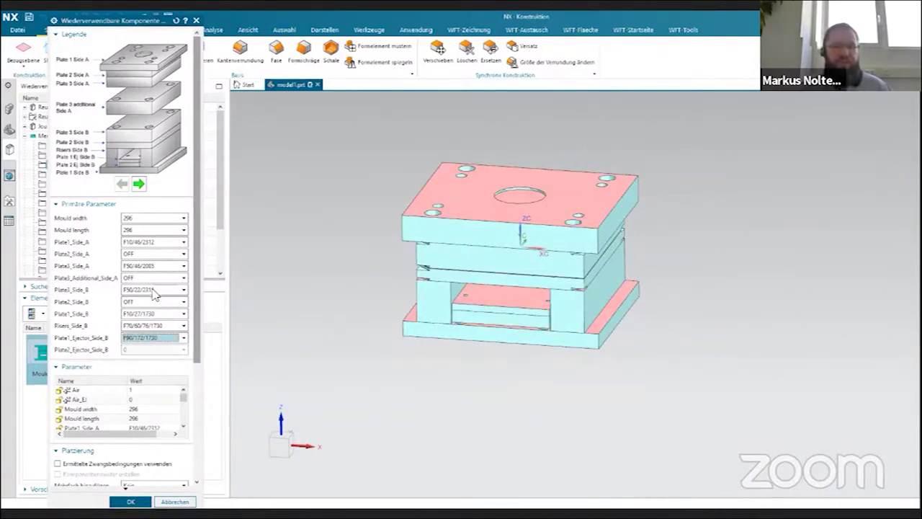
pyautogui.click(159, 290)
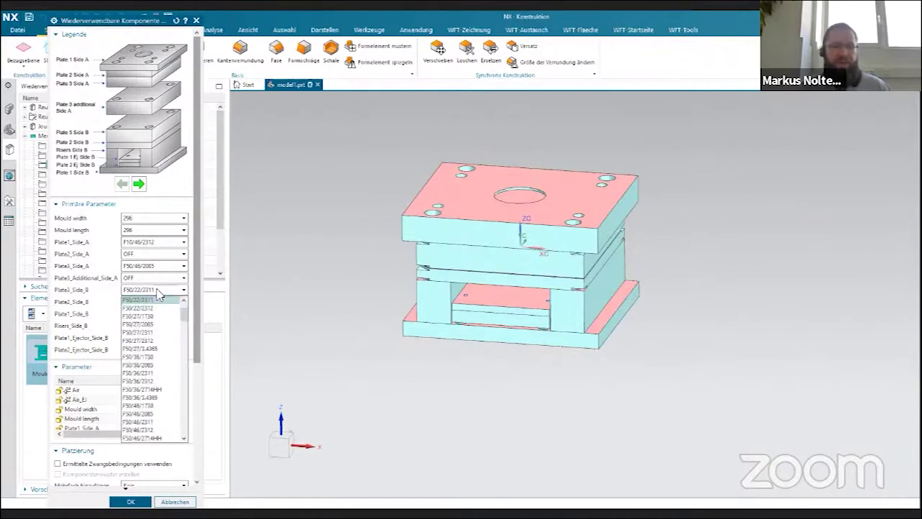
pyautogui.click(148, 357)
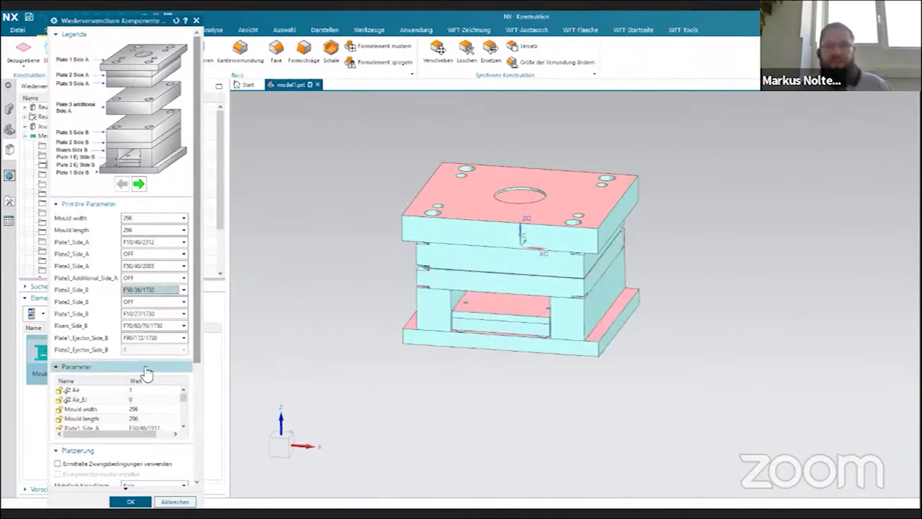
pyautogui.scroll(-1, 173, 354)
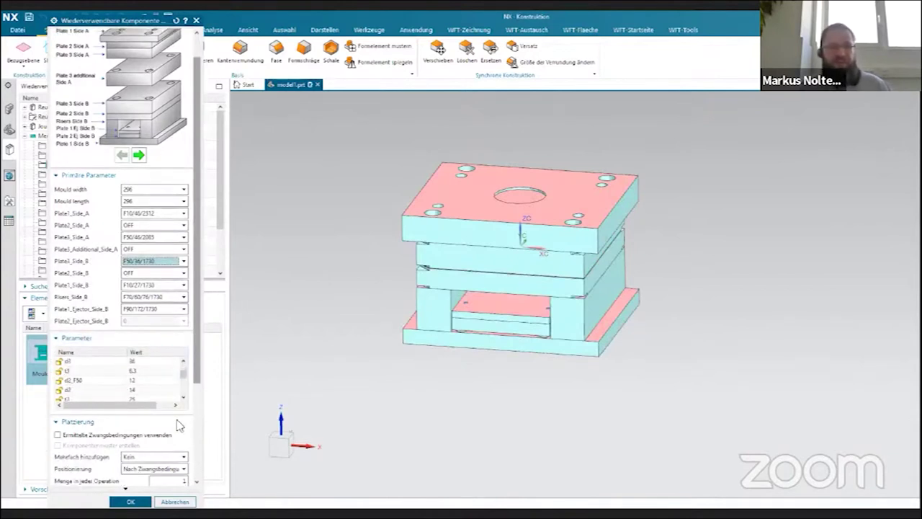
pyautogui.scroll(-3, 179, 429)
pyautogui.scroll(-1, 177, 440)
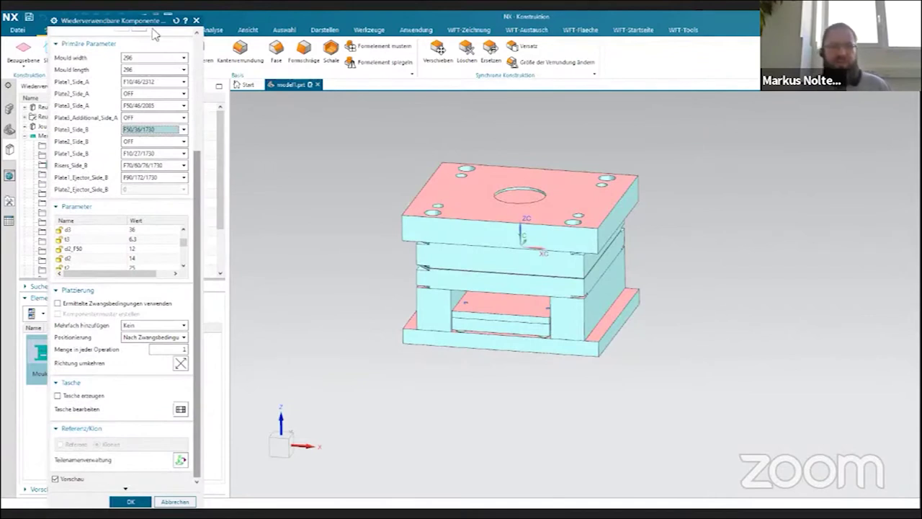
pyautogui.scroll(3, 184, 206)
pyautogui.scroll(2, 184, 209)
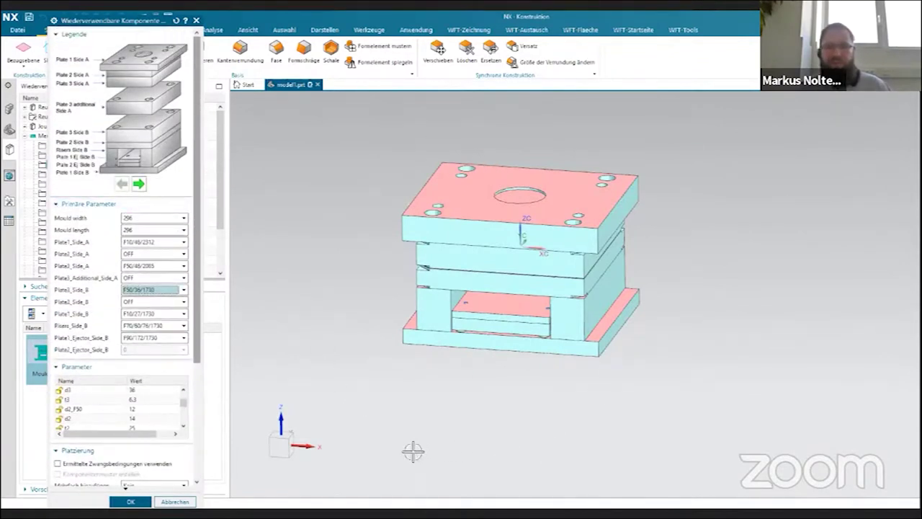
pyautogui.scroll(-1, 154, 392)
pyautogui.scroll(-2, 168, 385)
pyautogui.scroll(-2, 180, 393)
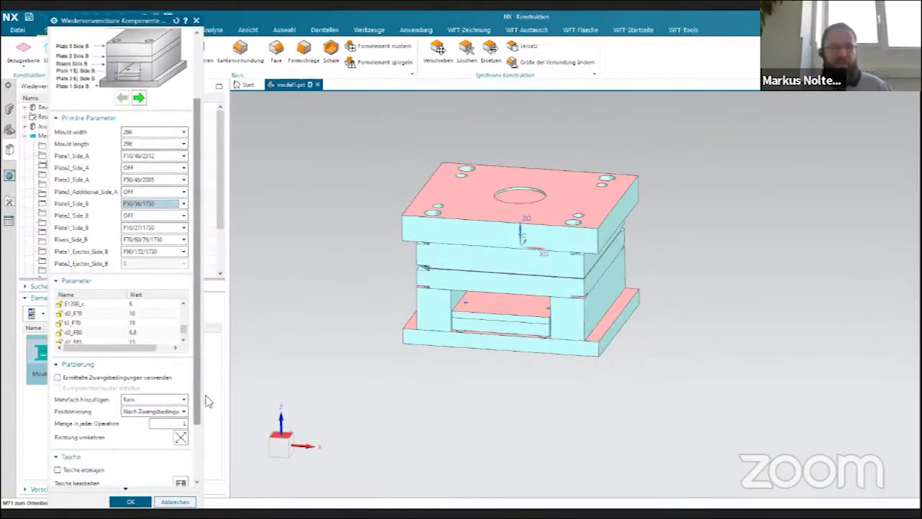
pyautogui.scroll(-3, 174, 419)
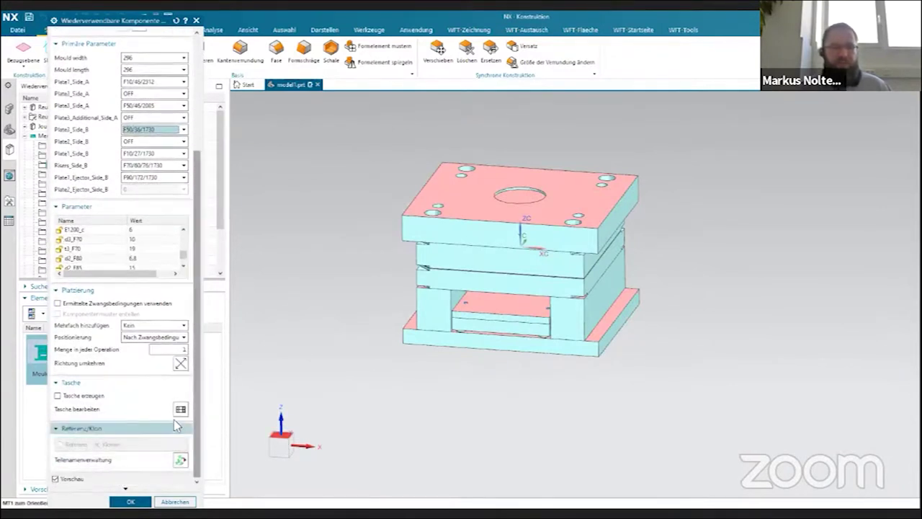
# Open part-name management, expand ass_side_b and edit the plate_3_side_b part name
pyautogui.click(181, 461)
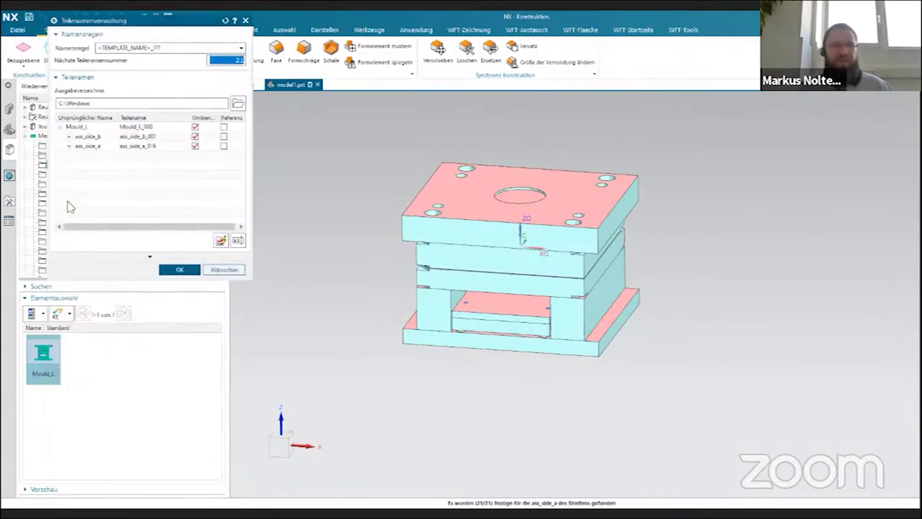
pyautogui.click(68, 136)
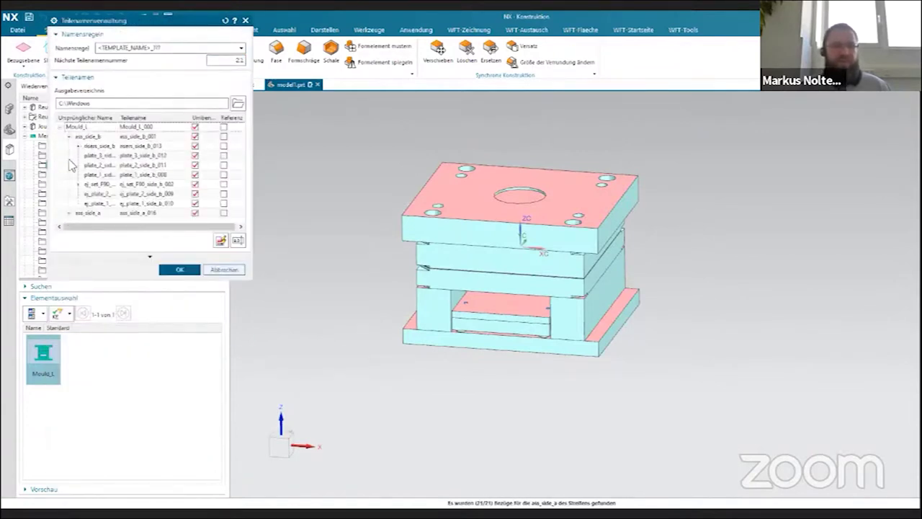
pyautogui.click(144, 156)
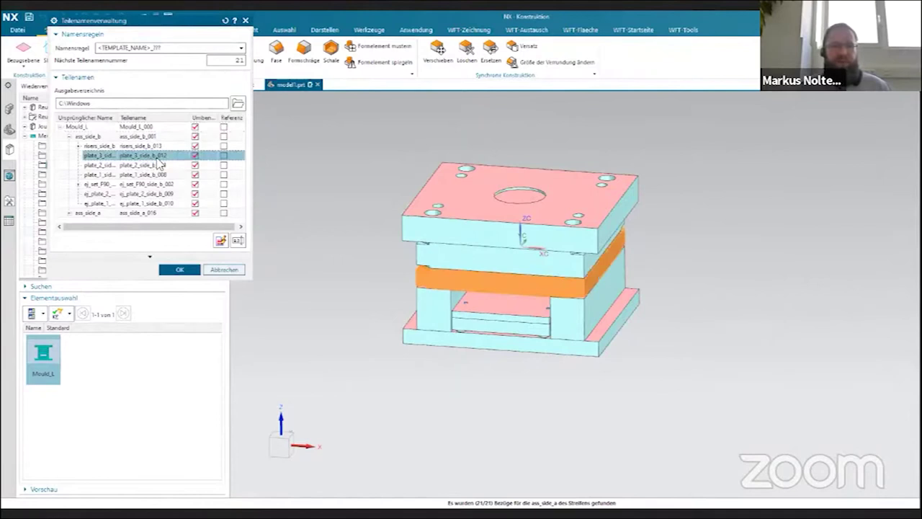
pyautogui.click(158, 158)
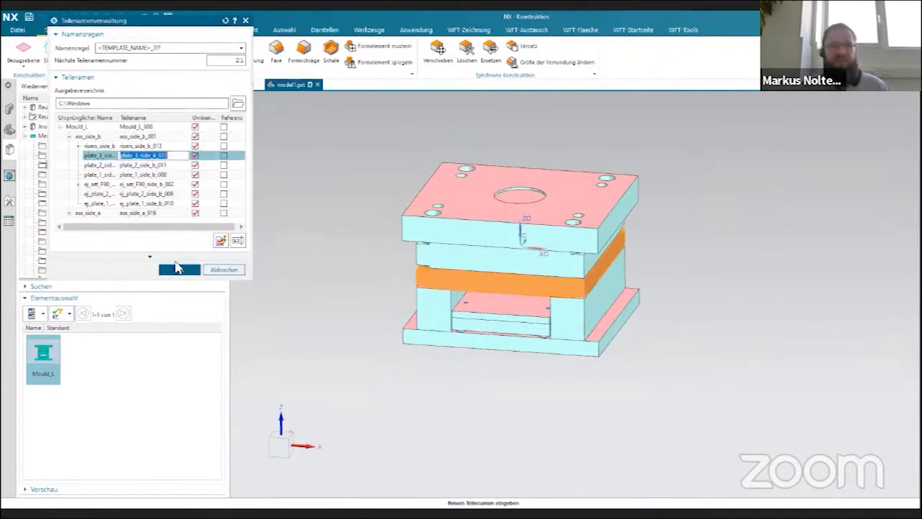
pyautogui.click(178, 270)
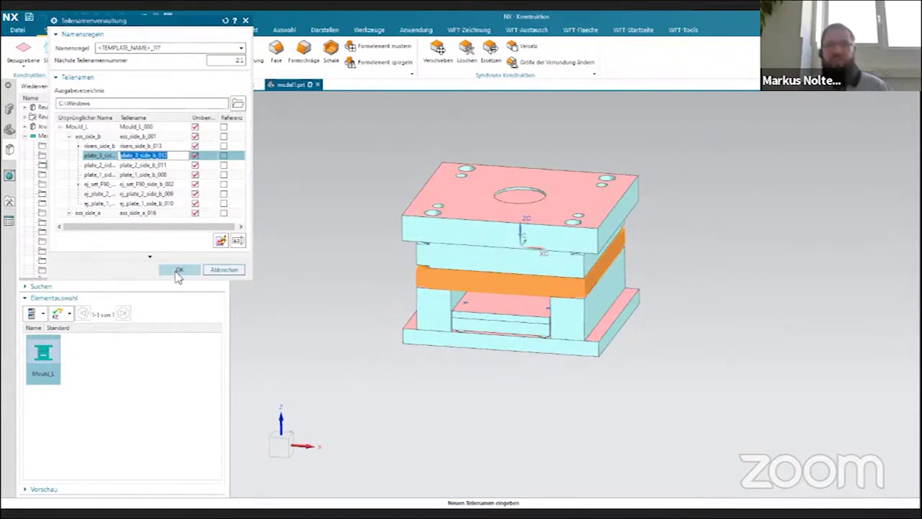
pyautogui.click(177, 272)
pyautogui.click(175, 274)
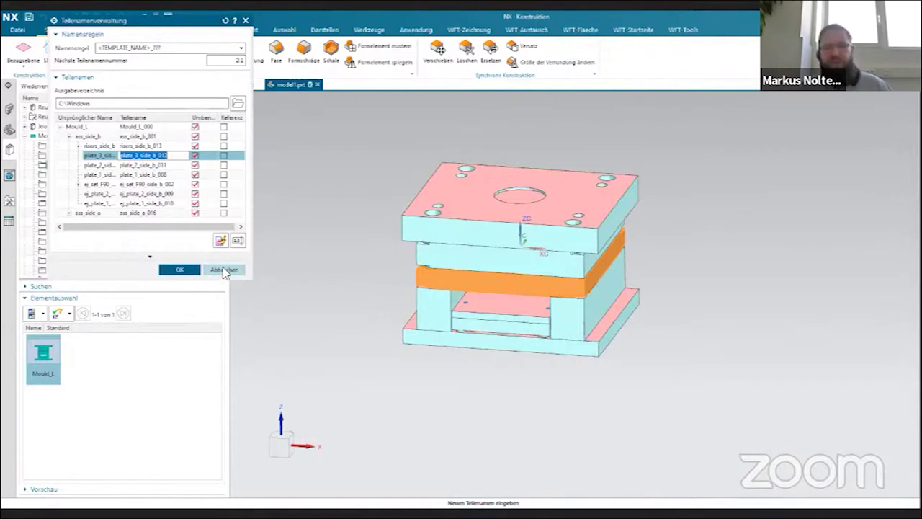
pyautogui.click(186, 270)
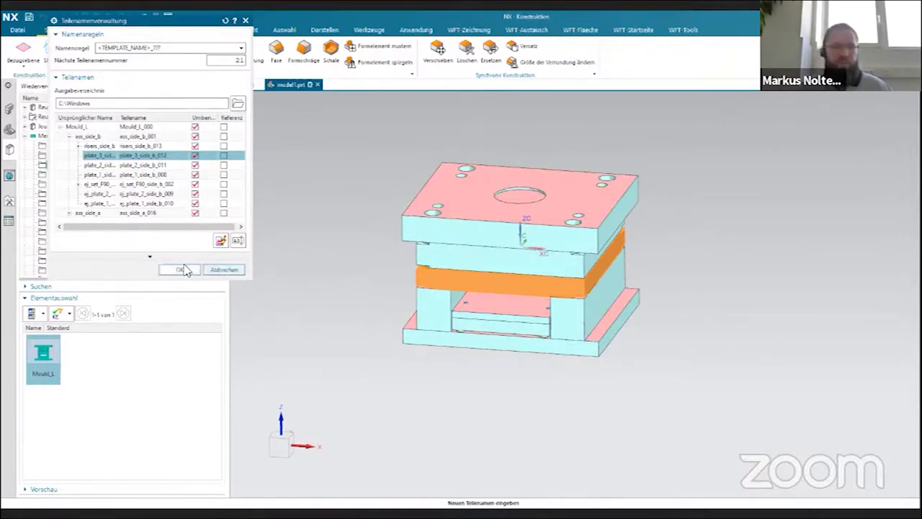
# Confirm cloning Mould_L_000.prt through plate_3_side_a_019.prt and suppress the clone notice permanently
pyautogui.click(139, 502)
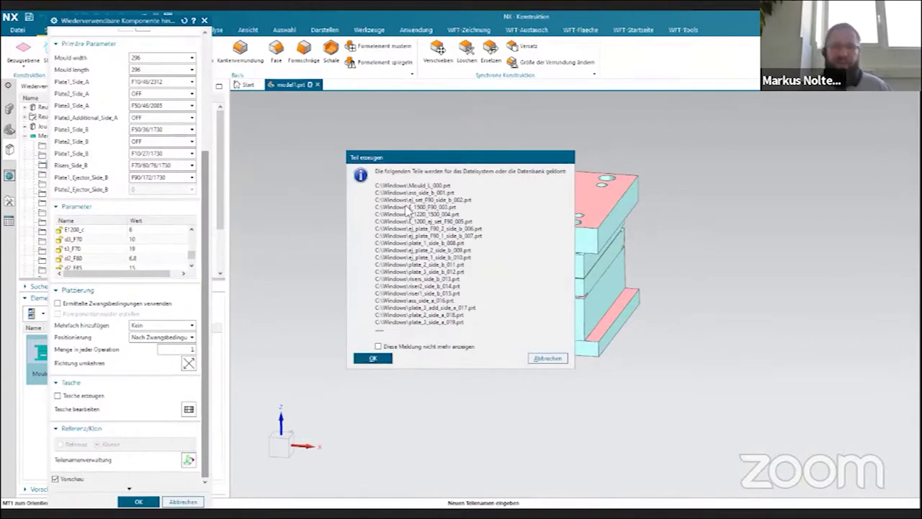
pyautogui.moveTo(402, 160); pyautogui.dragTo(328, 137)
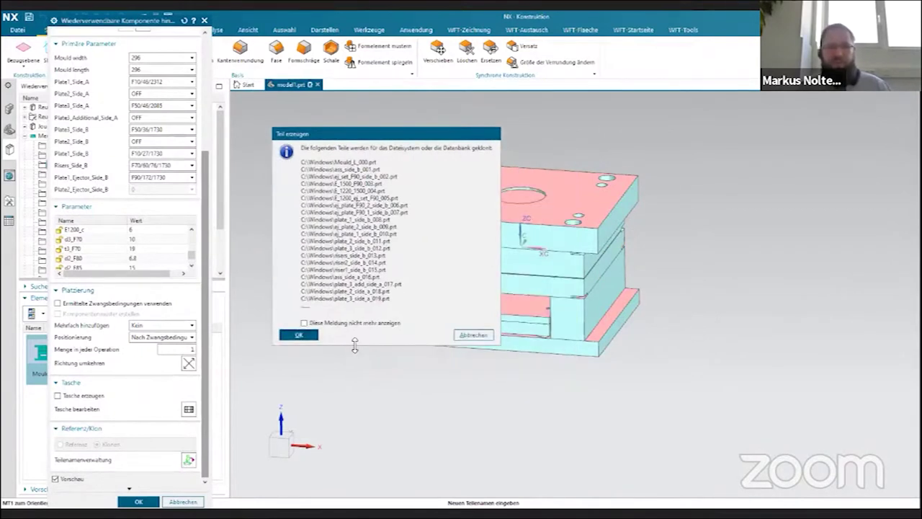
pyautogui.moveTo(355, 349); pyautogui.dragTo(360, 382)
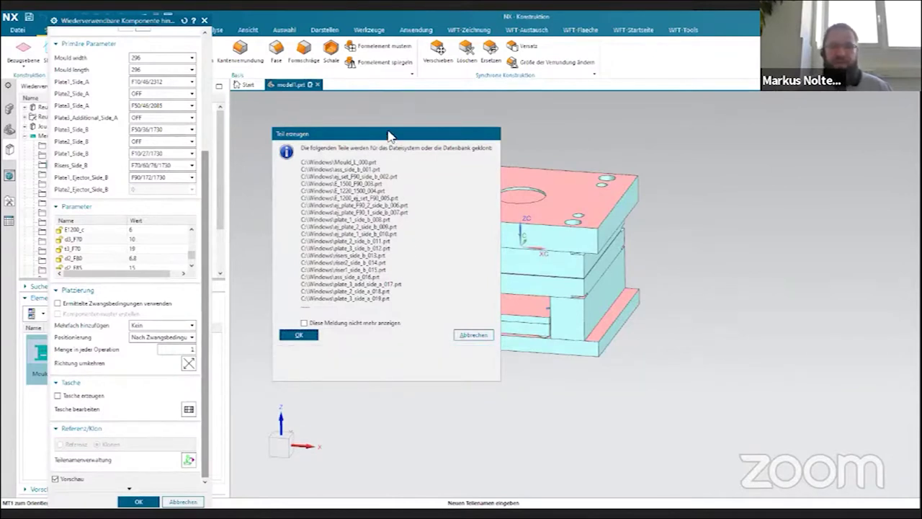
pyautogui.moveTo(388, 136); pyautogui.dragTo(488, 141)
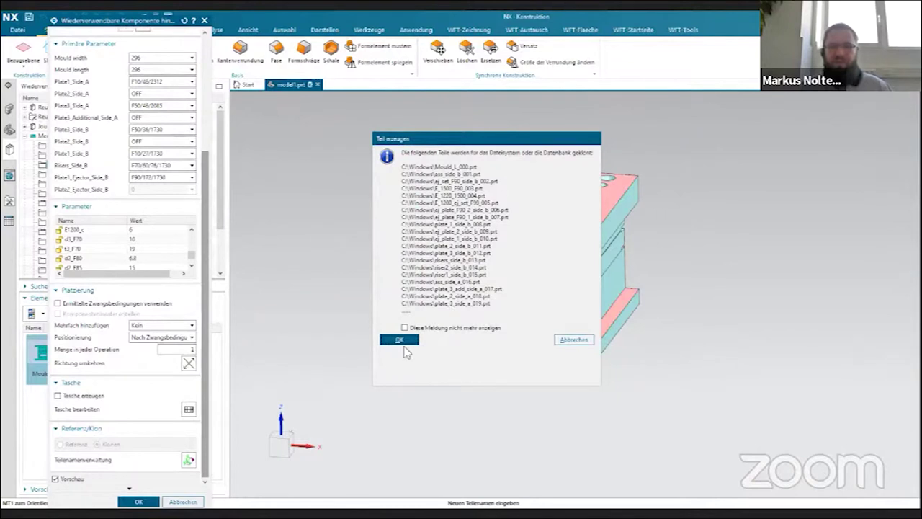
pyautogui.click(404, 329)
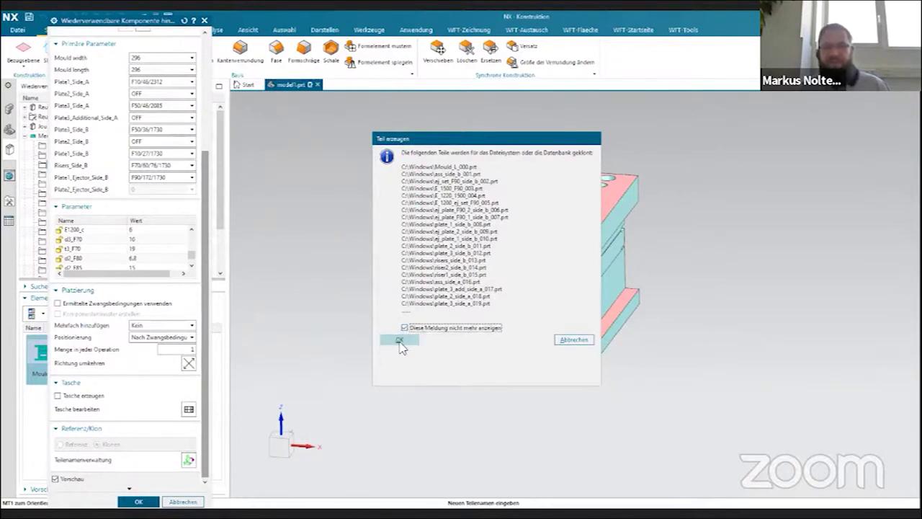
pyautogui.click(399, 341)
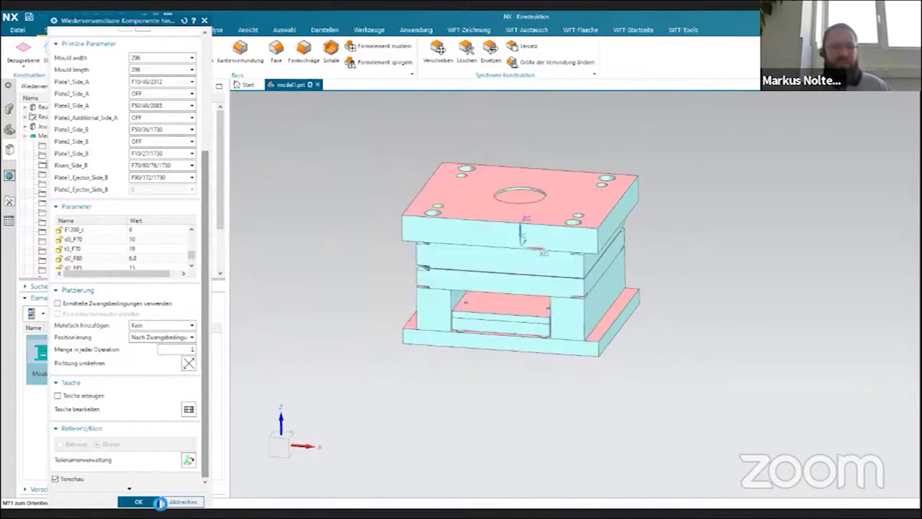
# Place the mould base without assembly constraints and view Mould_L_000 in the Assembly Navigator
pyautogui.middleClick(399, 367)
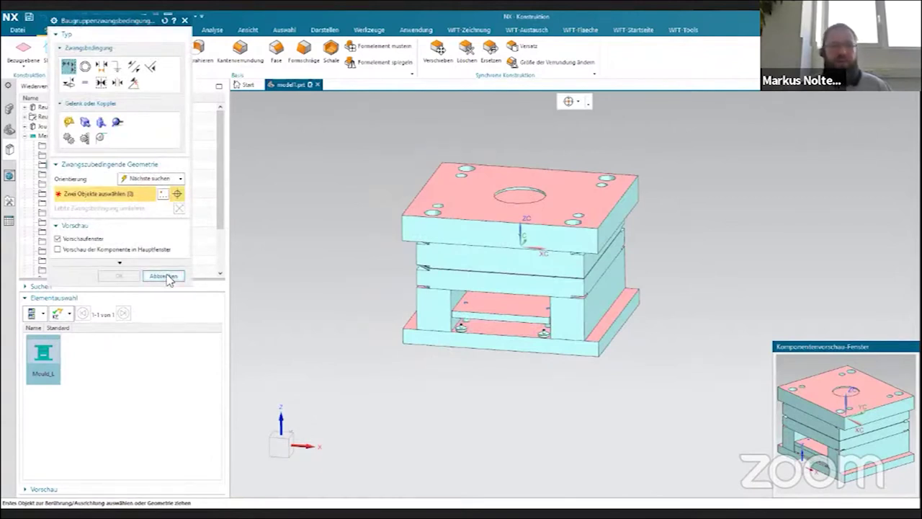
pyautogui.click(164, 277)
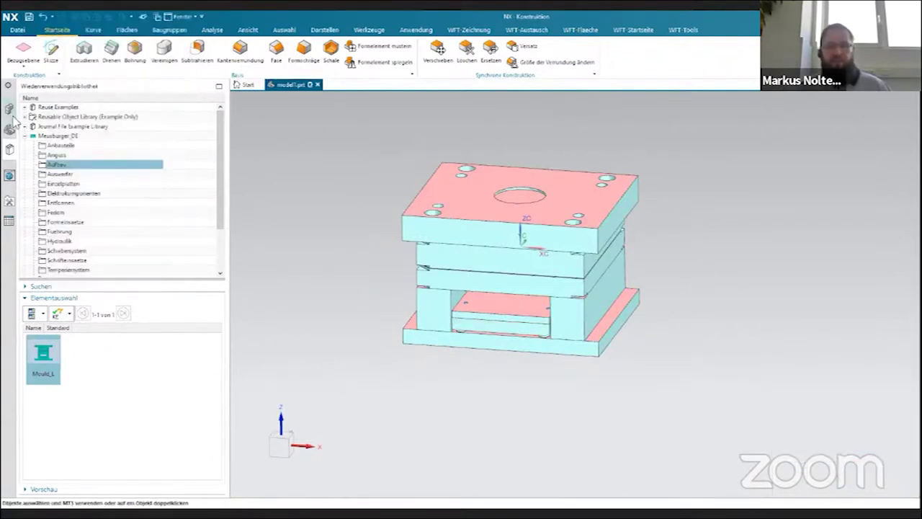
pyautogui.moveTo(404, 220); pyautogui.dragTo(263, 200, button='middle')
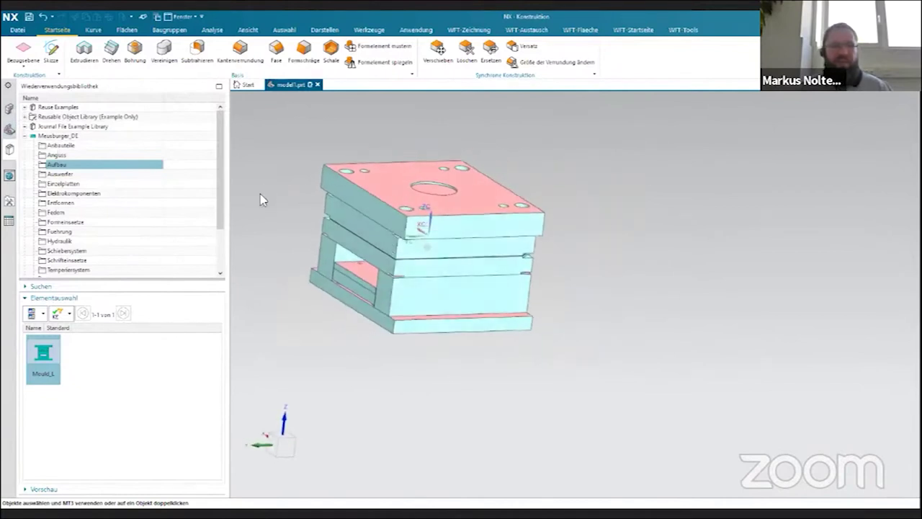
pyautogui.click(7, 110)
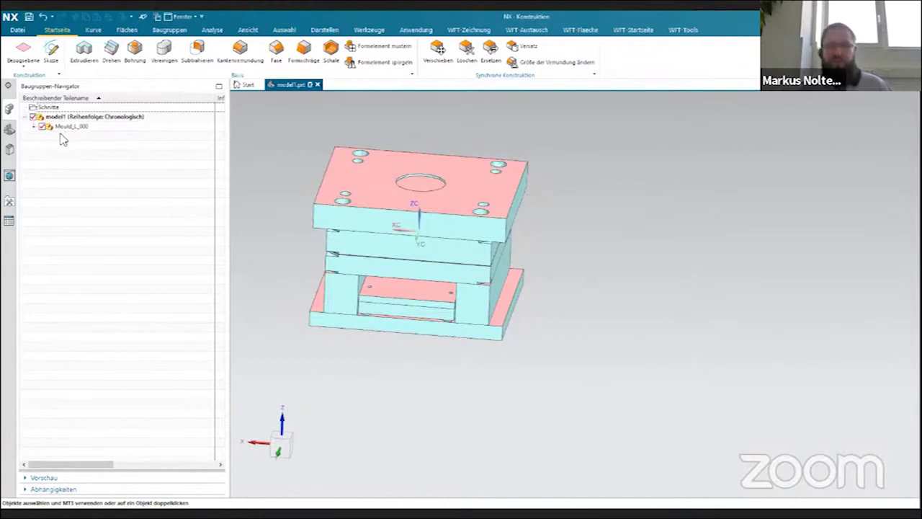
# Edit Mould_L_000's component settings to add Plate2_Side_B F60/36/1730, skipping constraints
pyautogui.click(33, 127)
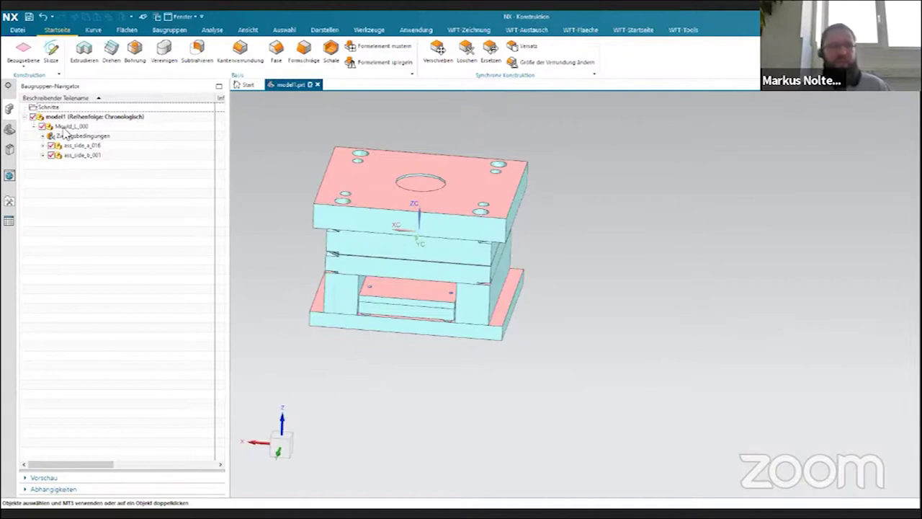
pyautogui.rightClick(66, 129)
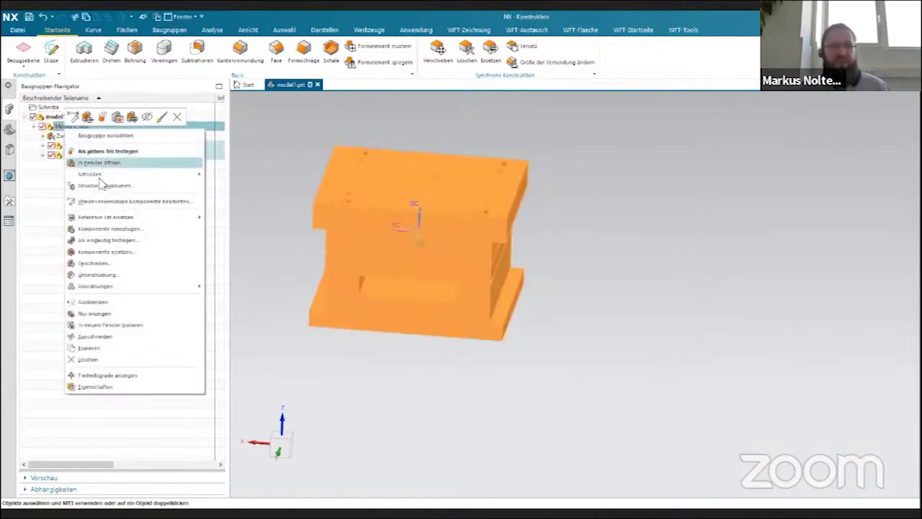
pyautogui.click(99, 204)
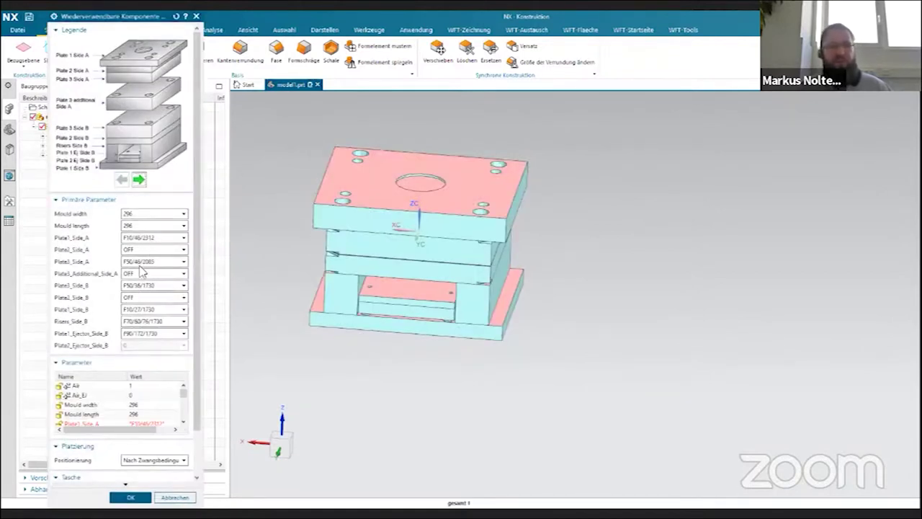
pyautogui.click(139, 298)
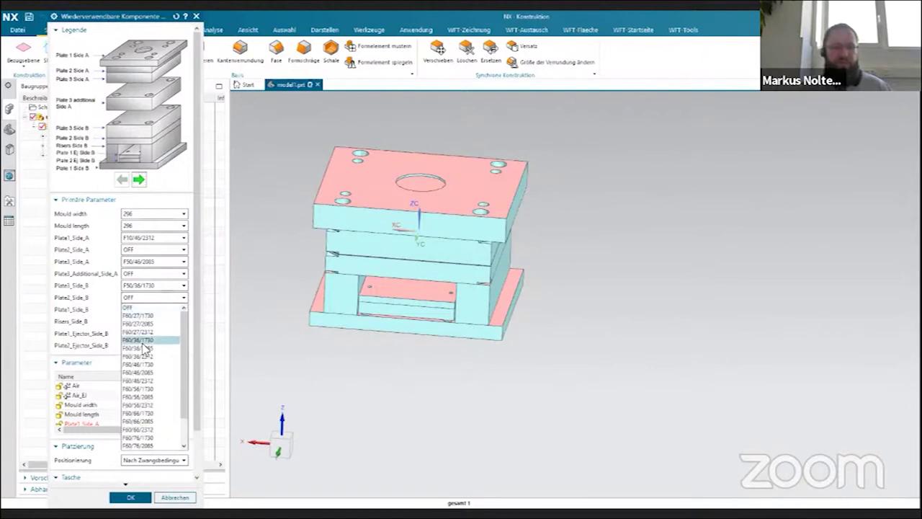
pyautogui.click(144, 345)
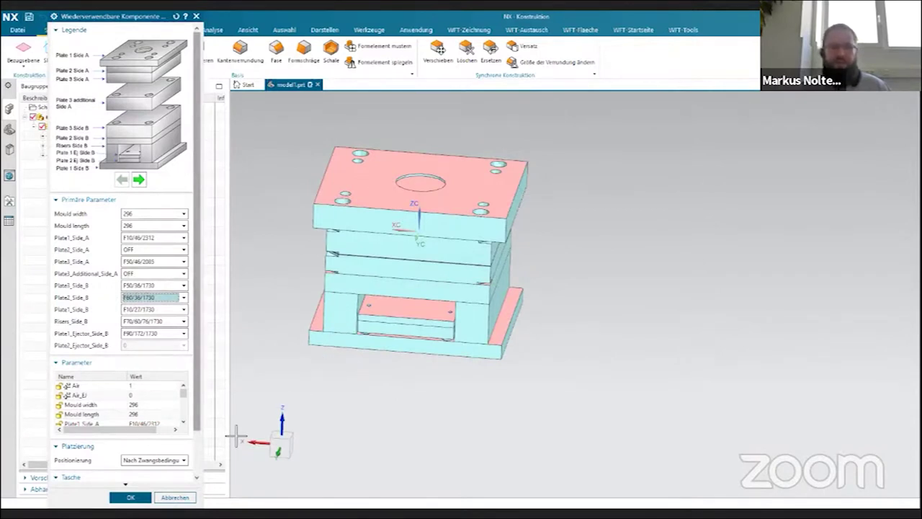
pyautogui.click(130, 497)
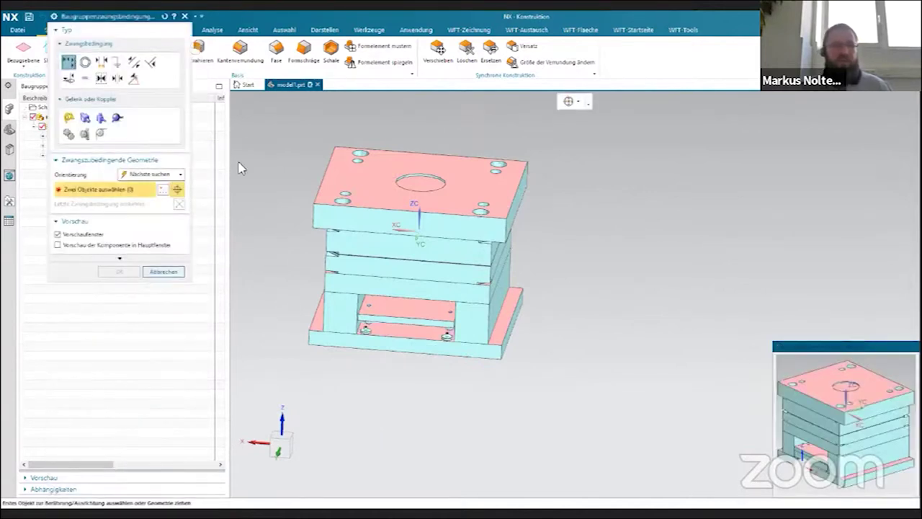
pyautogui.click(161, 273)
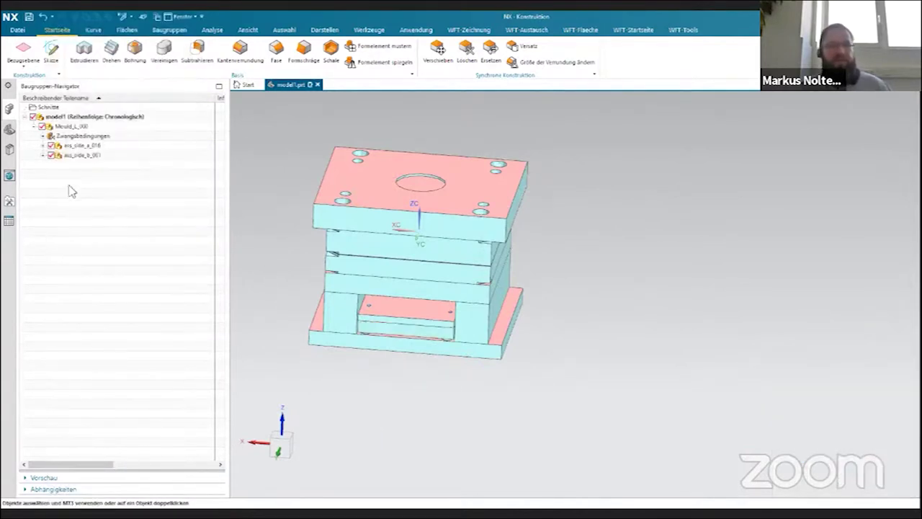
# Hide side A, reorient the view and make ass_side_b_001 the work part
pyautogui.click(50, 155)
pyautogui.click(50, 155)
pyautogui.click(51, 145)
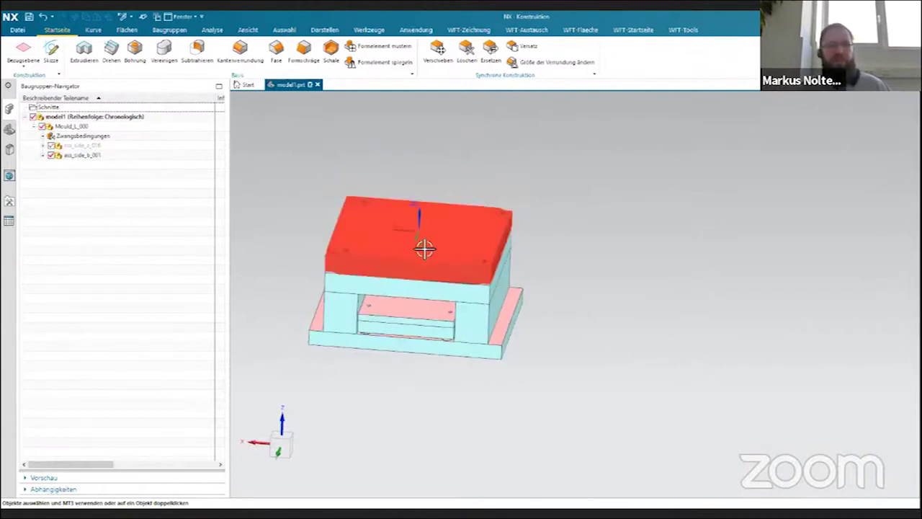
pyautogui.moveTo(422, 247); pyautogui.dragTo(127, 233, button='middle')
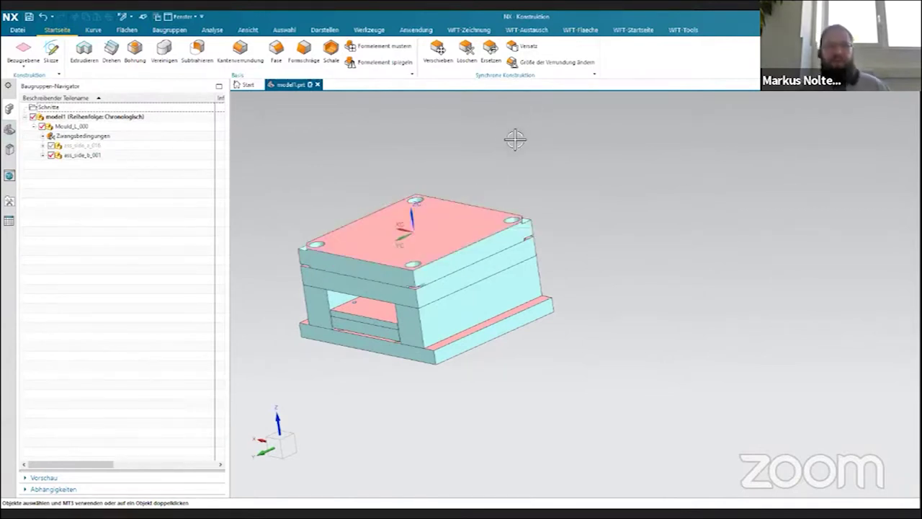
pyautogui.press('Home')
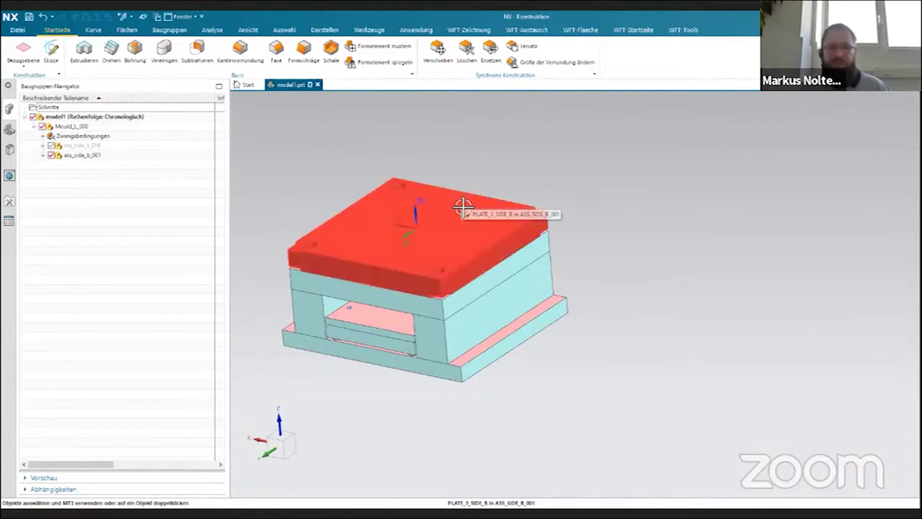
pyautogui.click(42, 155)
pyautogui.doubleClick(75, 157)
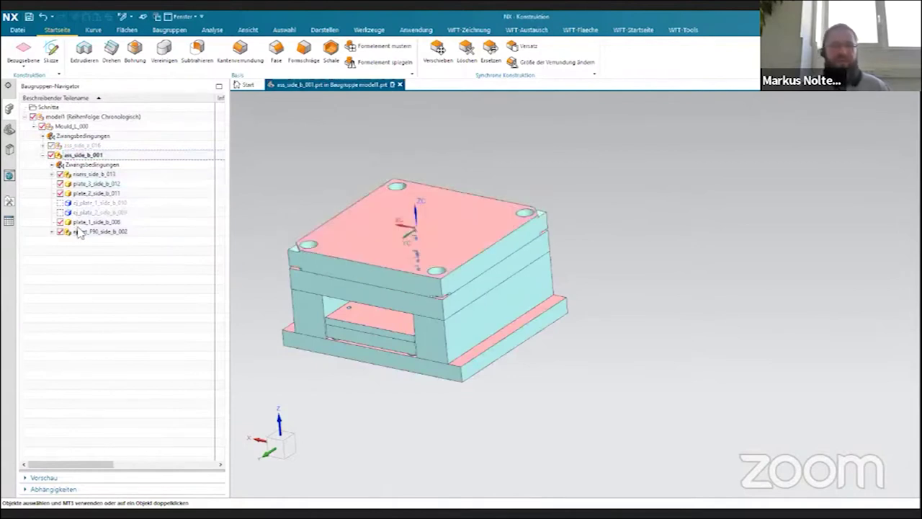
# Switch plate_3_side_b_012 to its Entire Part reference set
pyautogui.click(377, 216)
pyautogui.rightClick(377, 216)
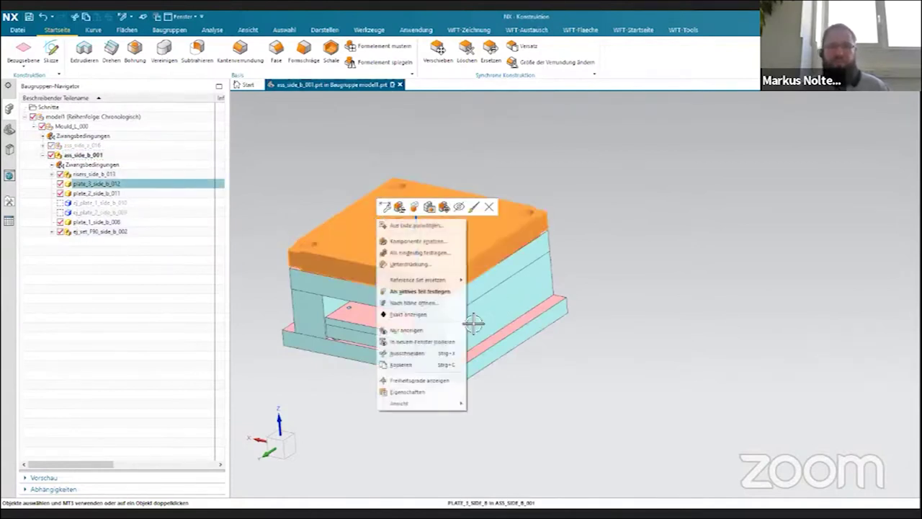
pyautogui.moveTo(421, 280)
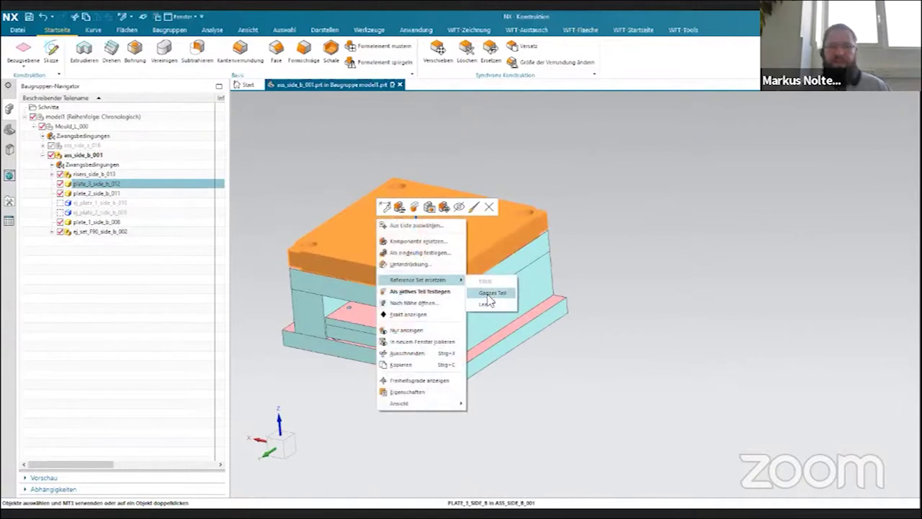
pyautogui.click(489, 294)
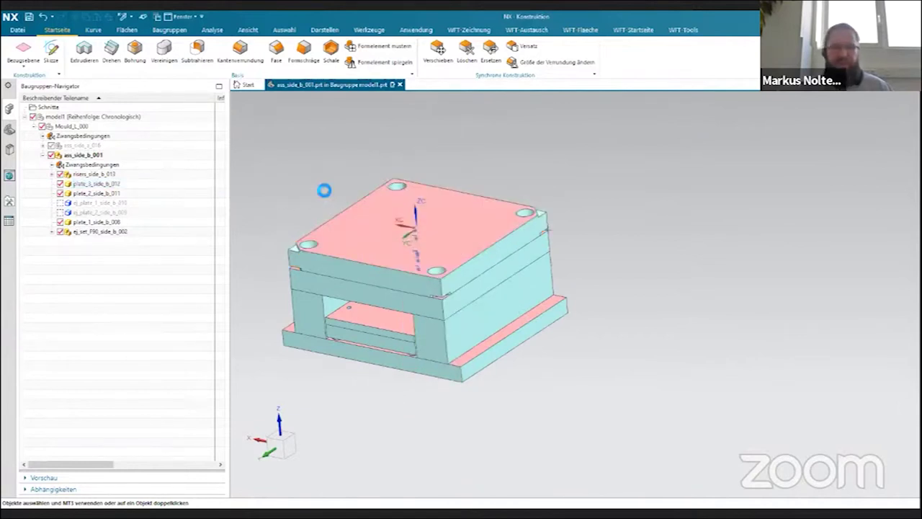
# Make layer 133 visible and bring up the Meusburger_DE reuse library
pyautogui.hotkey('ctrl', 'l')
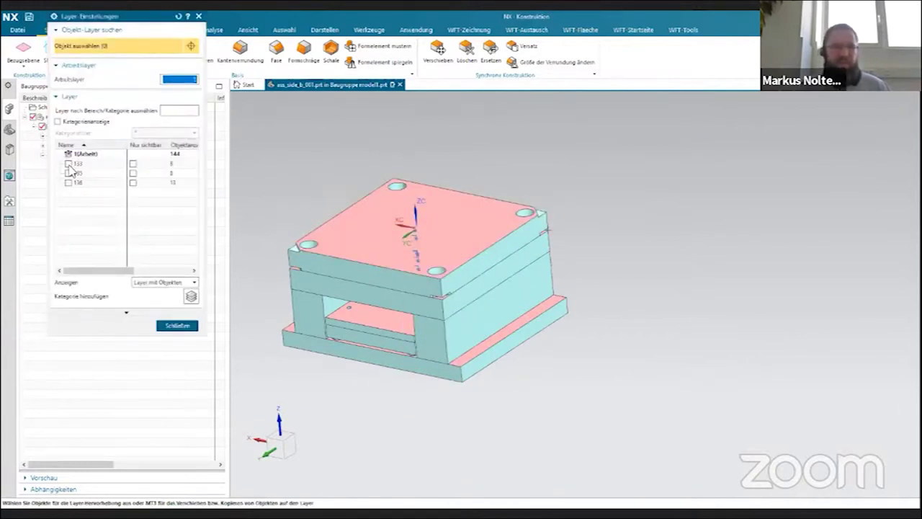
pyautogui.click(69, 164)
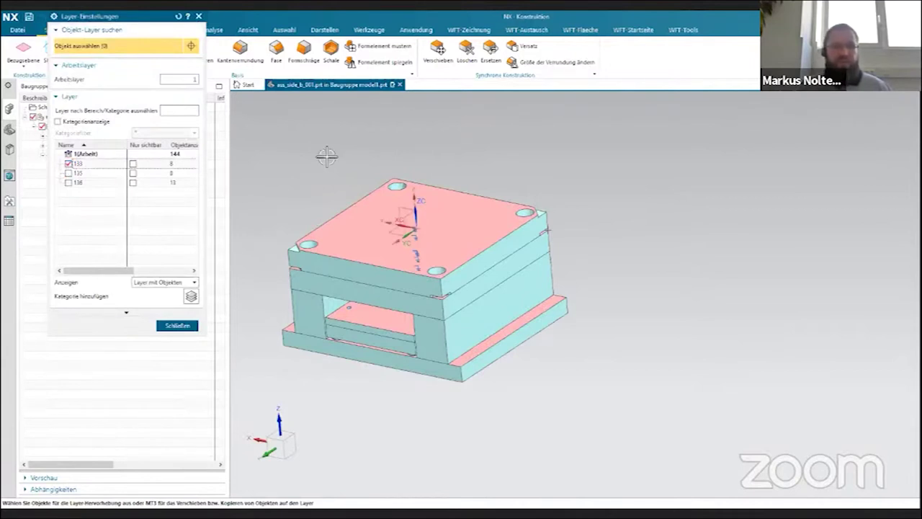
pyautogui.scroll(2, 322, 159)
pyautogui.middleClick(225, 218)
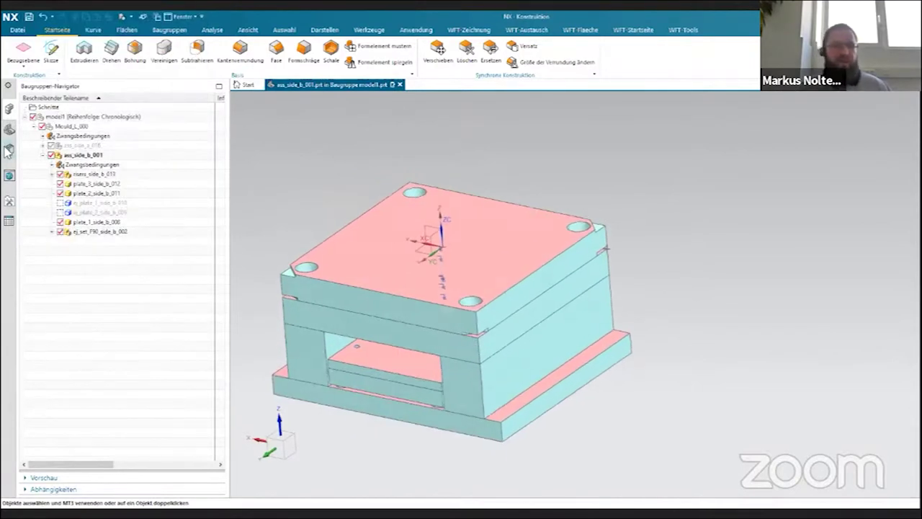
pyautogui.click(9, 149)
pyautogui.scroll(-2, 99, 243)
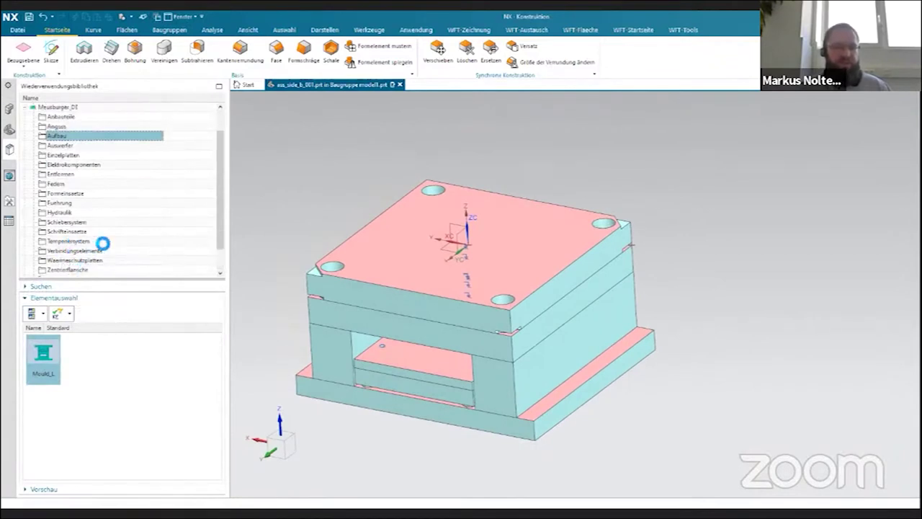
# Add the E_1304 part from Meusburger_DE > Zentrierung to the assembly with size b 34
pyautogui.click(104, 224)
pyautogui.click(69, 251)
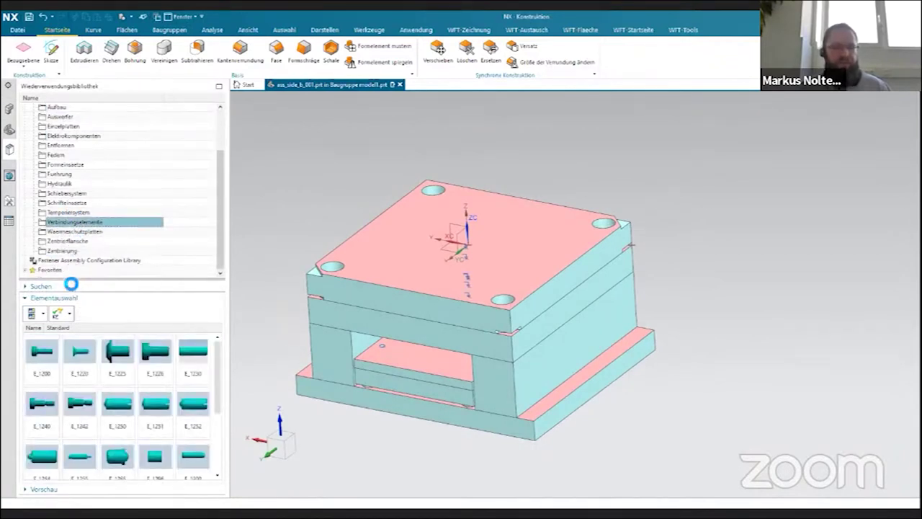
pyautogui.rightClick(48, 350)
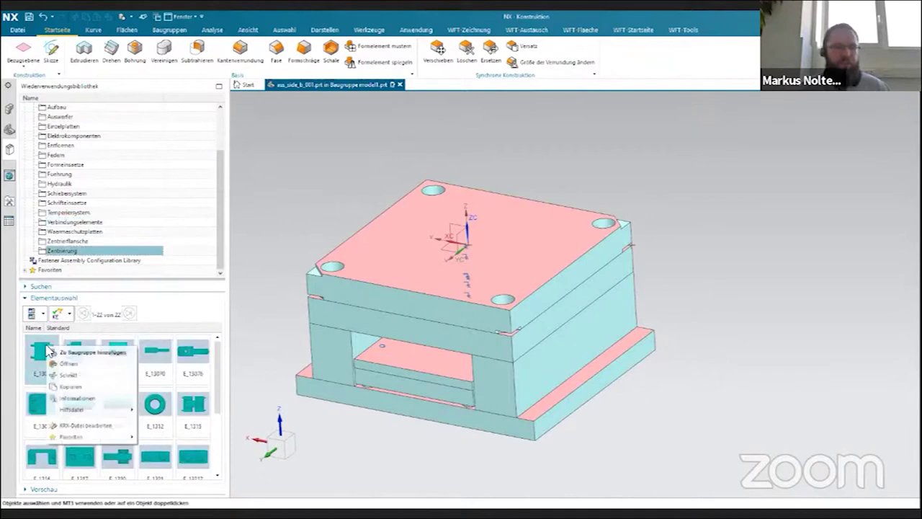
pyautogui.click(65, 352)
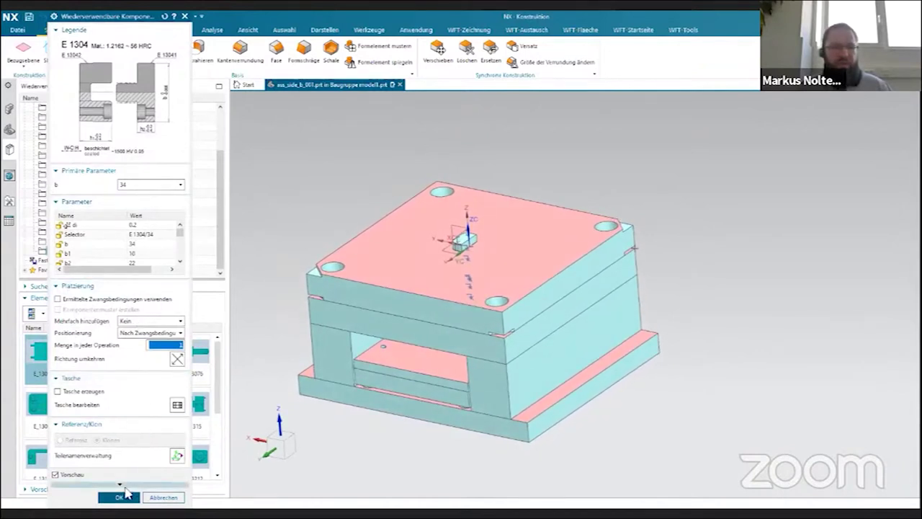
pyautogui.click(120, 497)
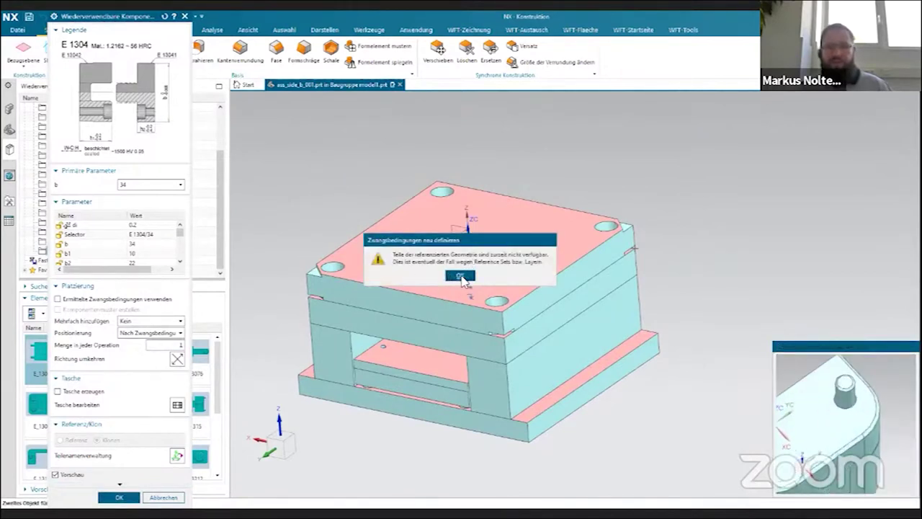
# Dismiss the constraint warning and move the E 1304 preview aside to see plate_3's edge
pyautogui.click(460, 276)
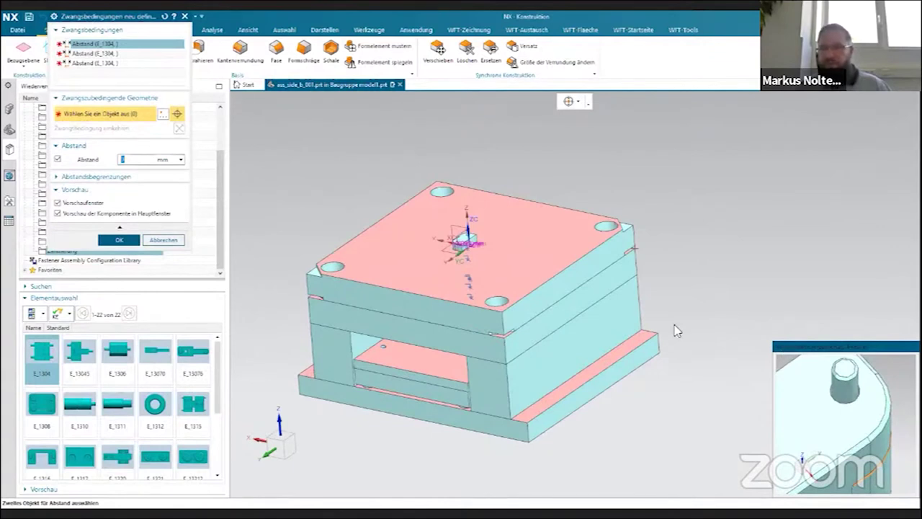
pyautogui.moveTo(805, 344); pyautogui.dragTo(676, 330)
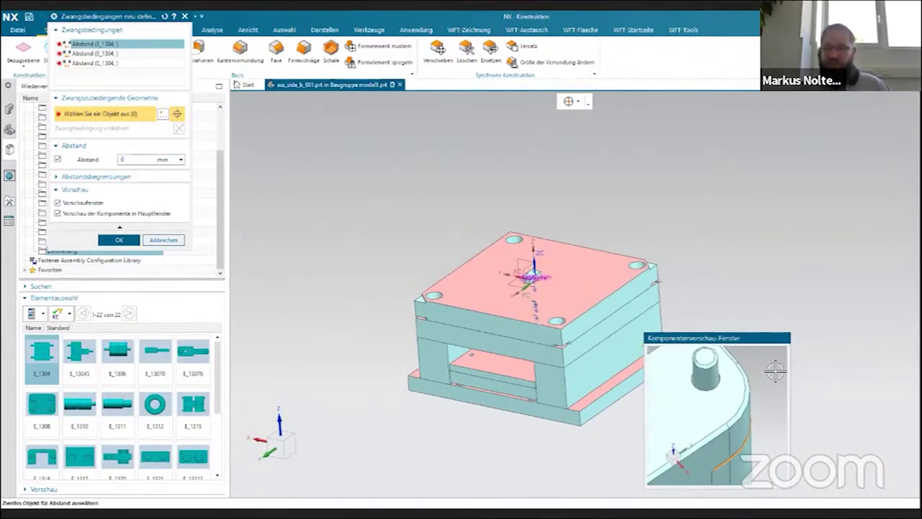
pyautogui.moveTo(714, 403); pyautogui.dragTo(727, 389, button='middle')
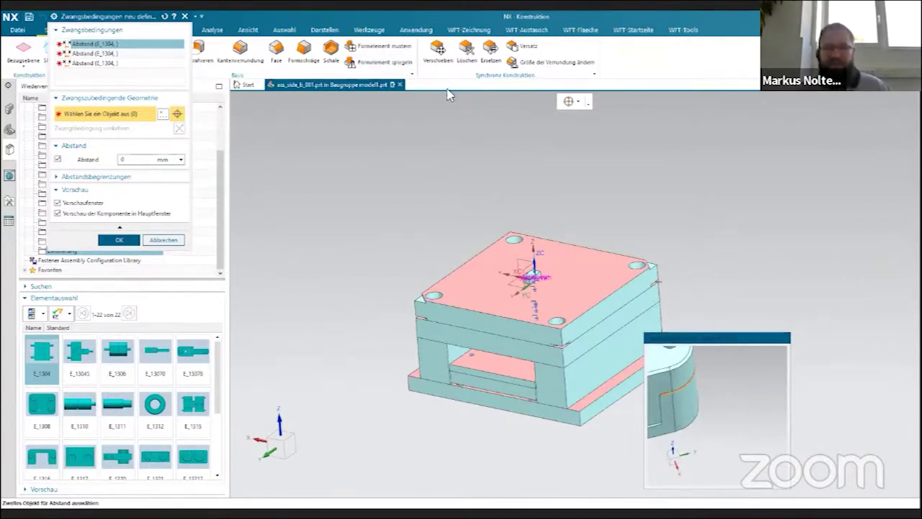
pyautogui.scroll(1, 413, 204)
pyautogui.scroll(1, 413, 205)
pyautogui.scroll(2, 413, 205)
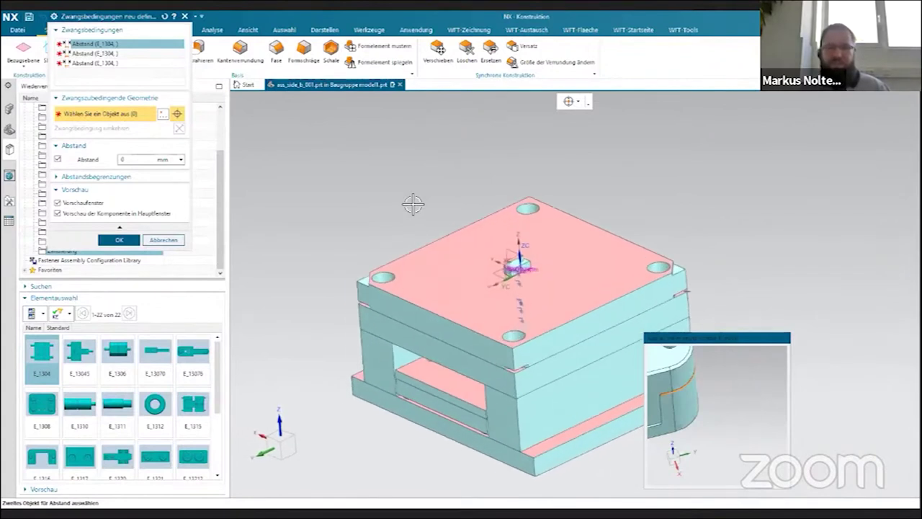
pyautogui.scroll(1, 411, 205)
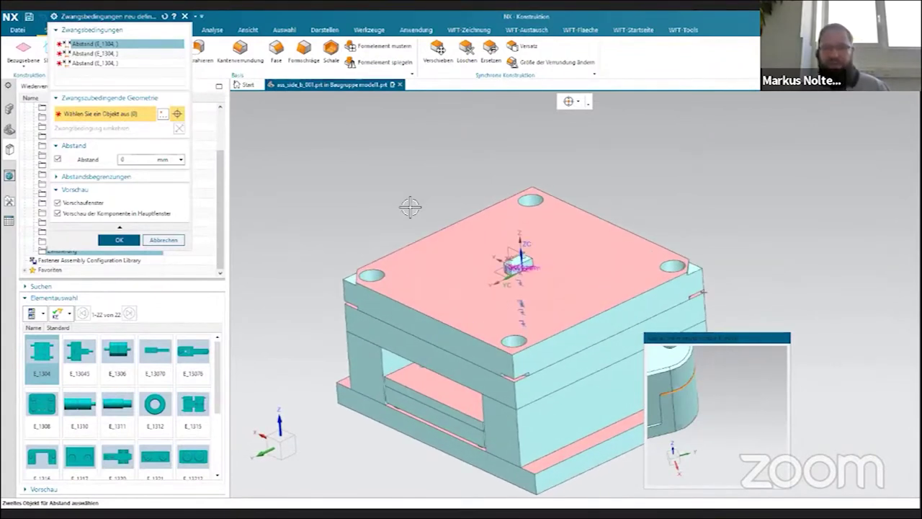
pyautogui.scroll(2, 442, 278)
pyautogui.scroll(1, 442, 279)
# Set the first two 0 mm distance constraints to plate_3's top and side faces
pyautogui.click(415, 303)
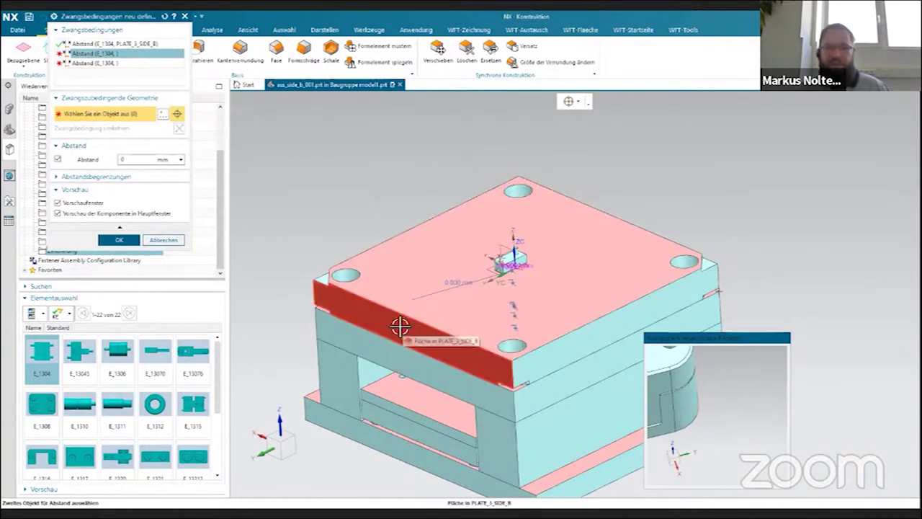
pyautogui.click(400, 327)
pyautogui.moveTo(400, 327)
pyautogui.mouseDown(button='middle')
pyautogui.moveTo(366, 325)
pyautogui.moveTo(255, 142)
pyautogui.mouseUp(button='middle')
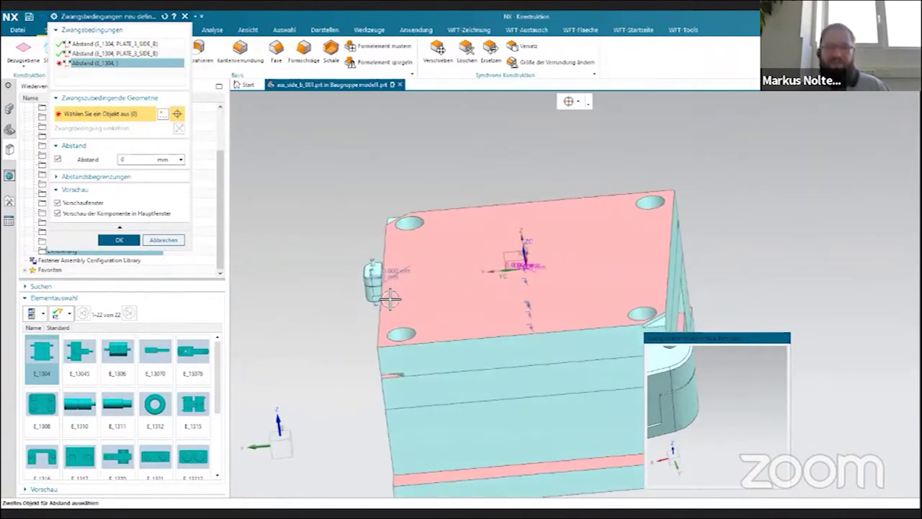
pyautogui.click(121, 59)
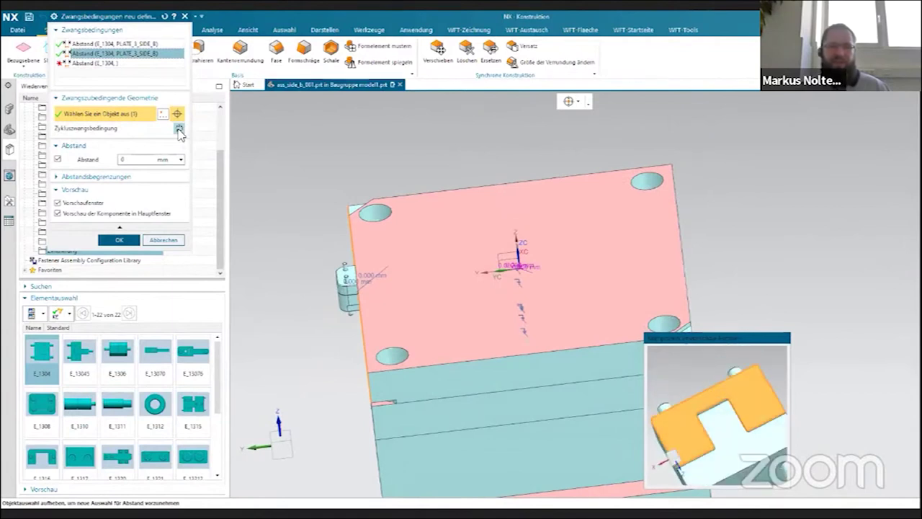
pyautogui.moveTo(258, 137)
pyautogui.mouseDown(button='middle')
pyautogui.moveTo(360, 339)
pyautogui.moveTo(452, 229)
pyautogui.mouseUp(button='middle')
pyautogui.middleClick(451, 229)
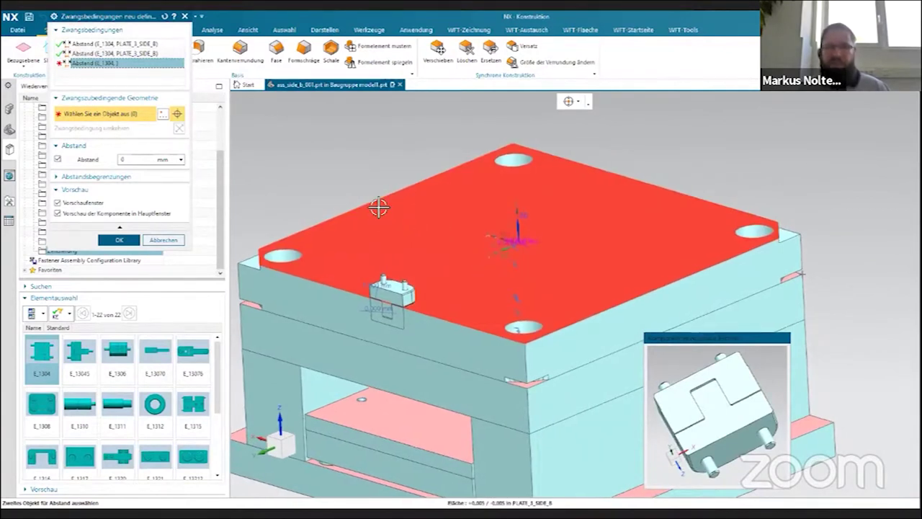
# Set the third 0 mm distance constraint to the YZ plane and confirm the placement
pyautogui.moveTo(378, 208); pyautogui.dragTo(341, 129, button='middle')
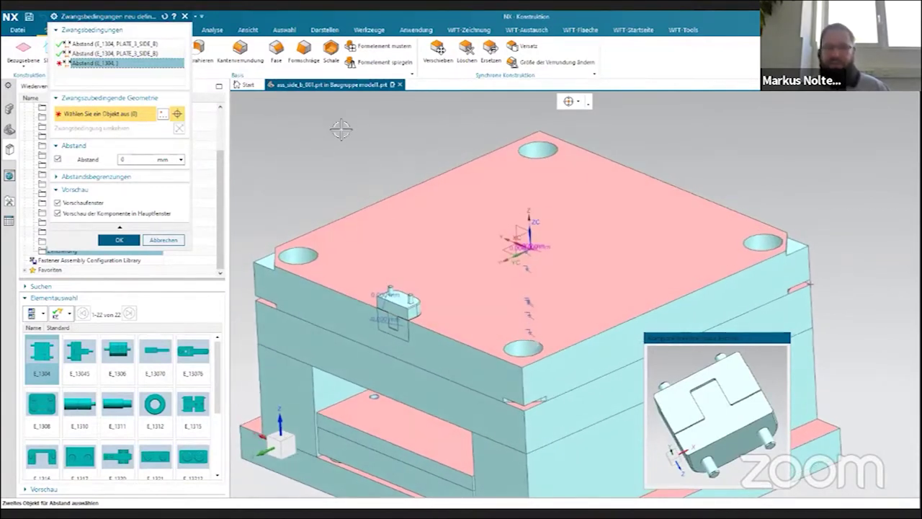
pyautogui.scroll(5, 521, 231)
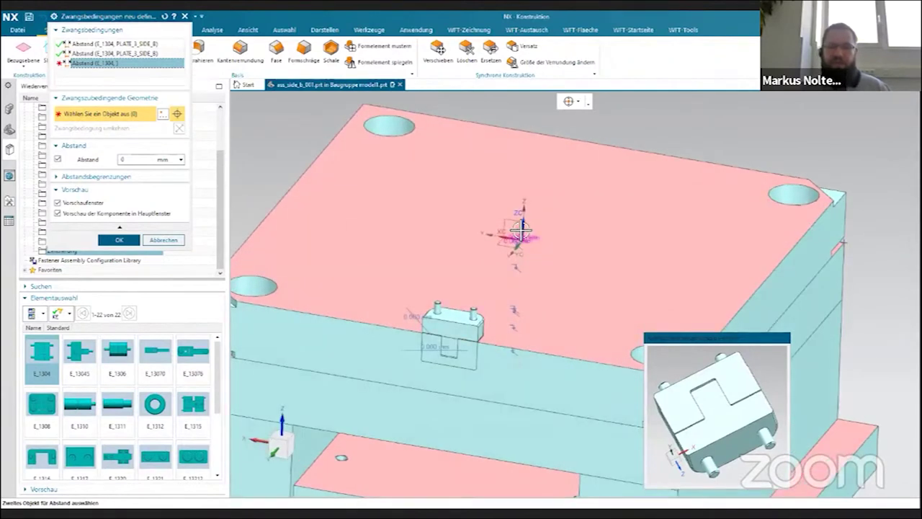
pyautogui.click(521, 229)
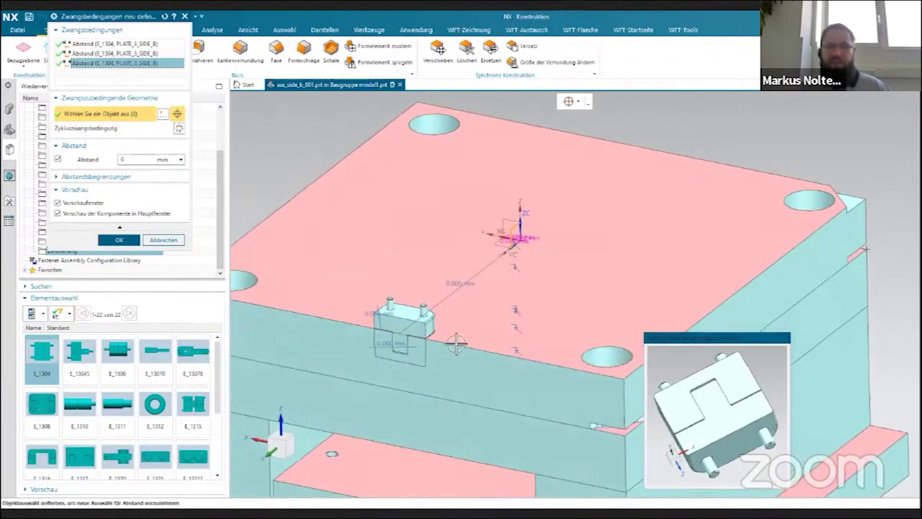
pyautogui.click(111, 240)
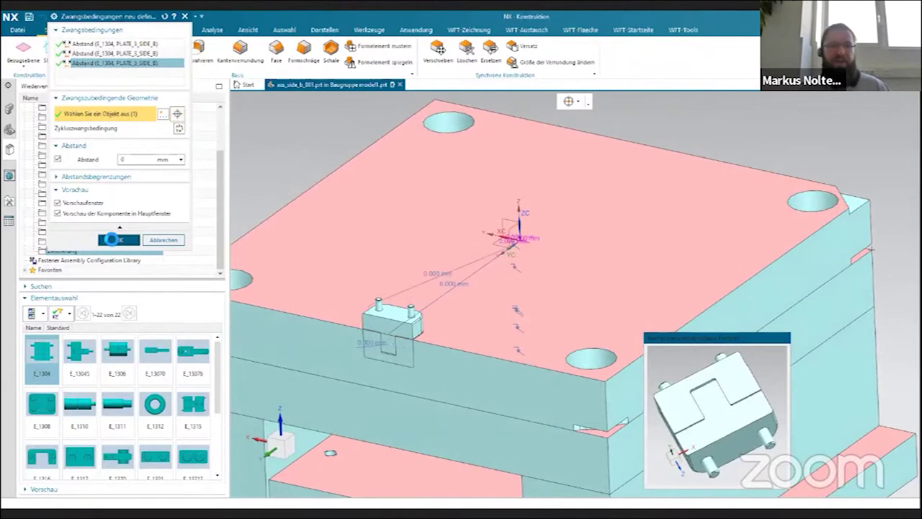
pyautogui.click(8, 111)
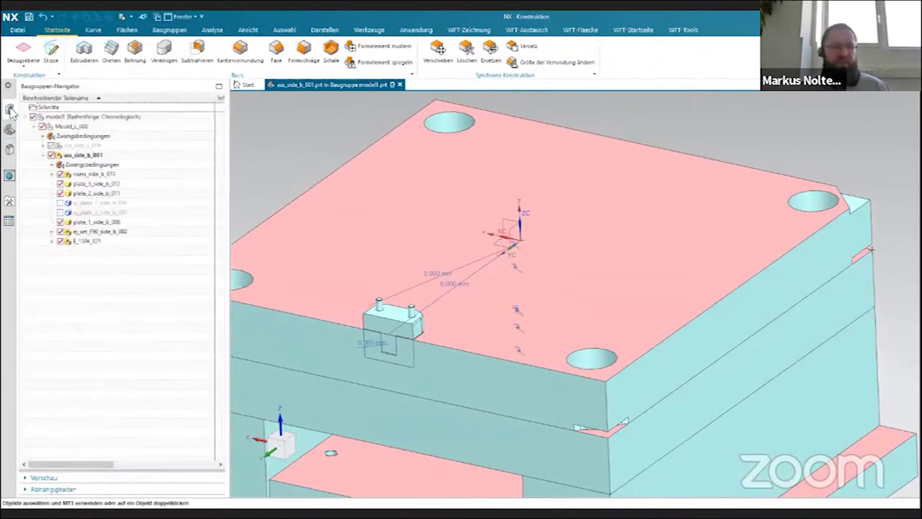
# Review the three E 1304 distance constraints, confirm the third at 30 mm, and reopen the reuse library
pyautogui.click(52, 167)
pyautogui.click(115, 232)
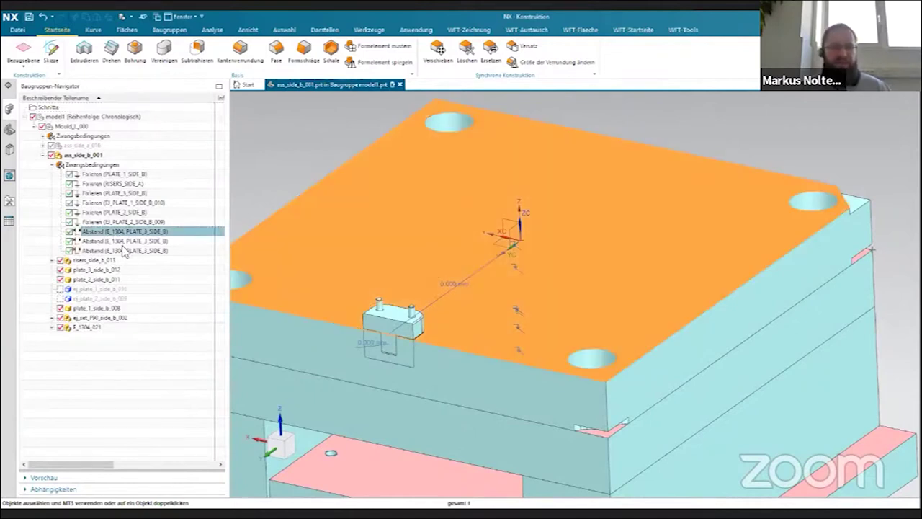
pyautogui.click(119, 241)
pyautogui.click(124, 250)
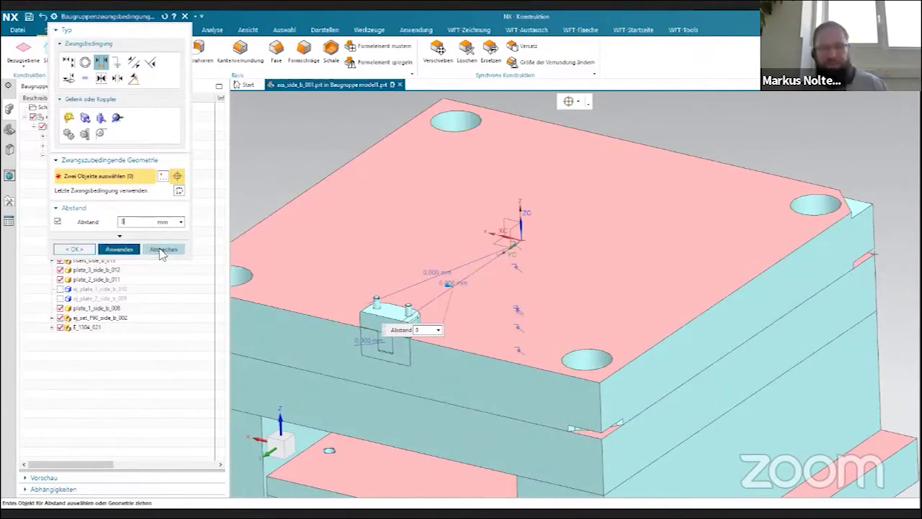
pyautogui.click(74, 249)
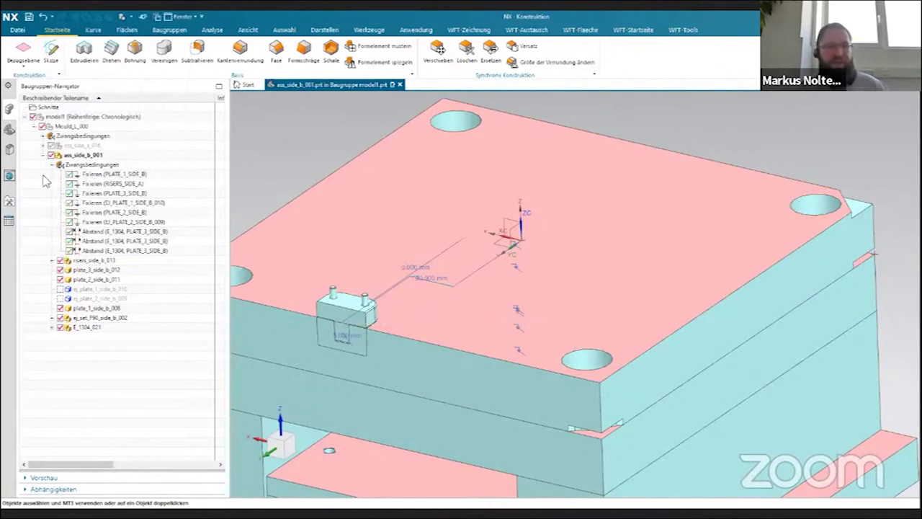
pyautogui.click(9, 150)
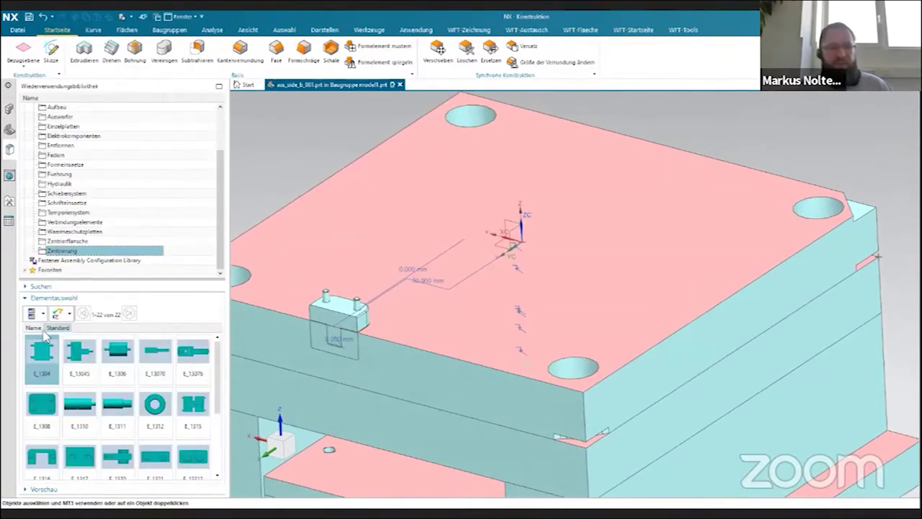
# Add another E_1304 centring element to the assembly with b set to 50
pyautogui.rightClick(47, 352)
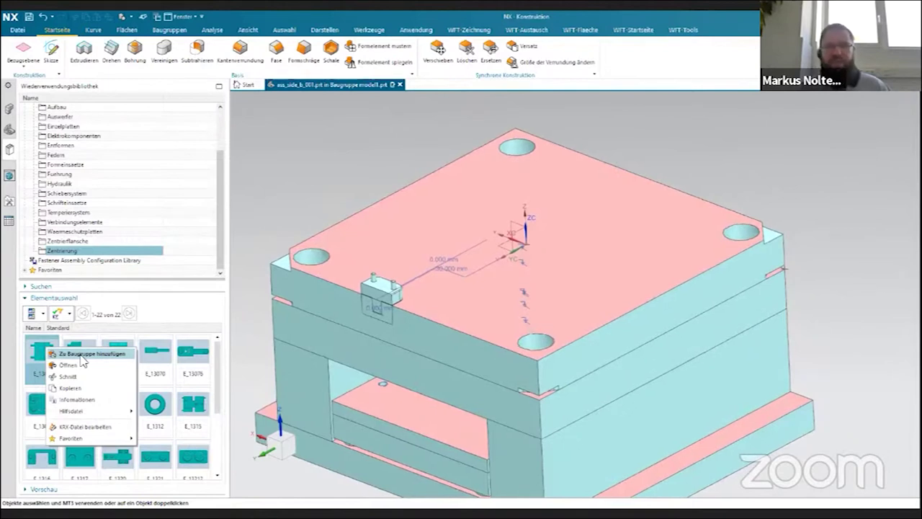
pyautogui.click(82, 355)
pyautogui.click(137, 186)
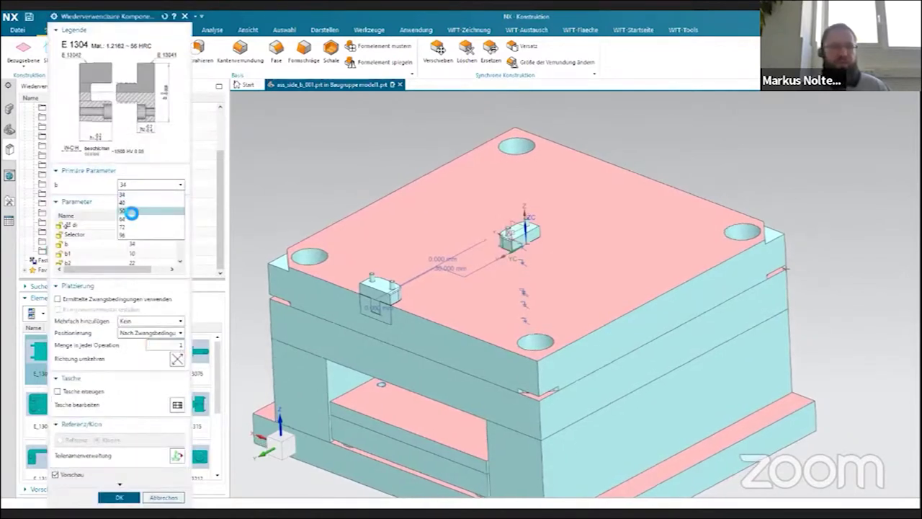
pyautogui.click(132, 211)
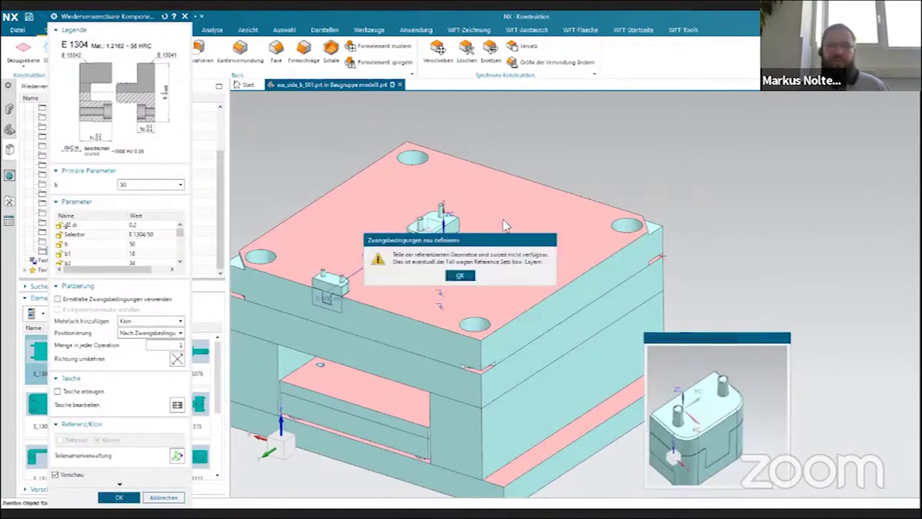
# Constrain the new E 1304 to plate_3's top face with 0 mm distances
pyautogui.click(461, 276)
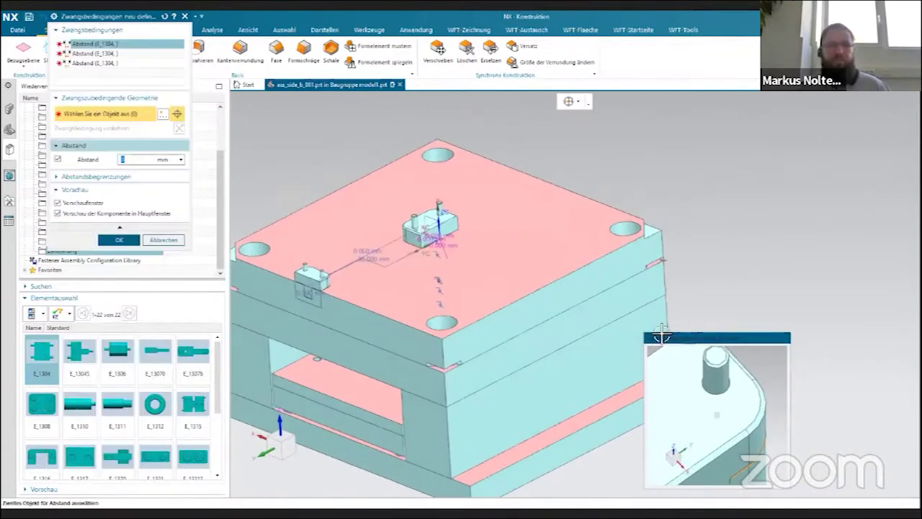
pyautogui.click(536, 260)
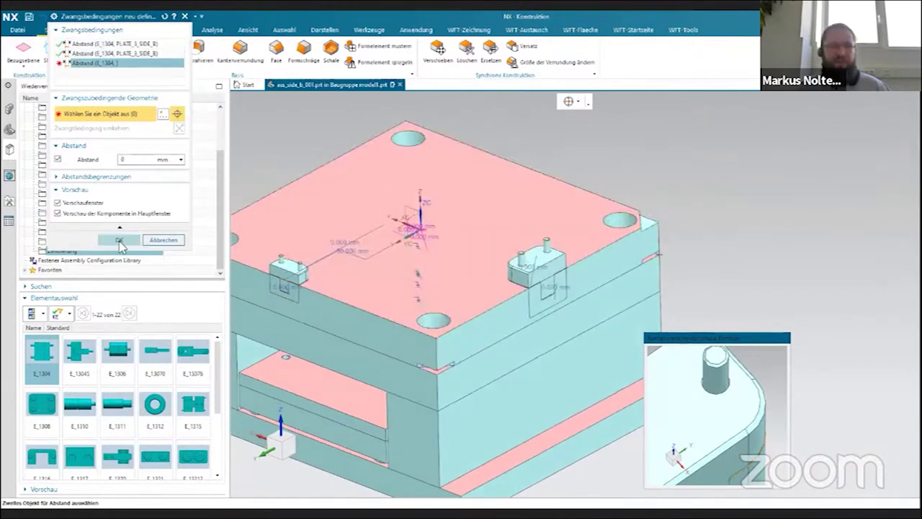
pyautogui.click(165, 241)
pyautogui.moveTo(542, 239); pyautogui.dragTo(549, 188, button='middle')
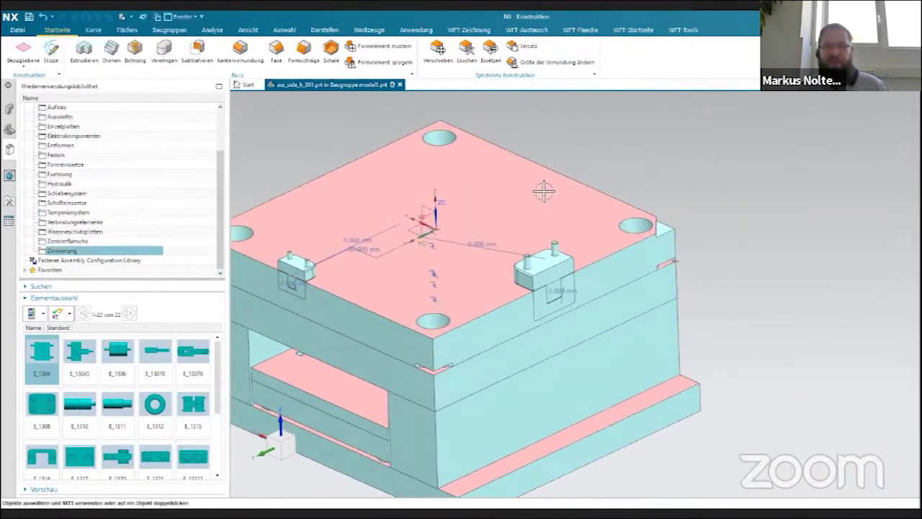
# Move E_1304_026 along YC to Y 33 on plate_3's opposite edge
pyautogui.click(9, 109)
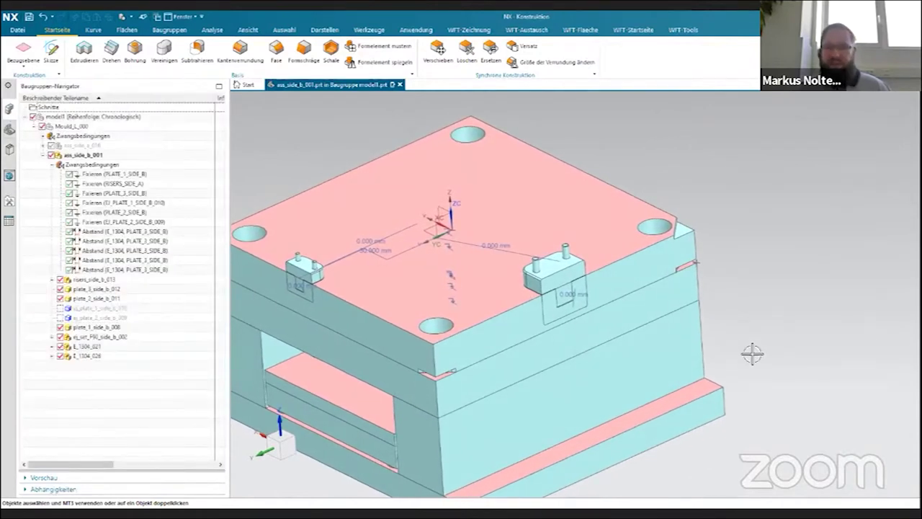
pyautogui.moveTo(579, 267); pyautogui.dragTo(319, 249, button='middle')
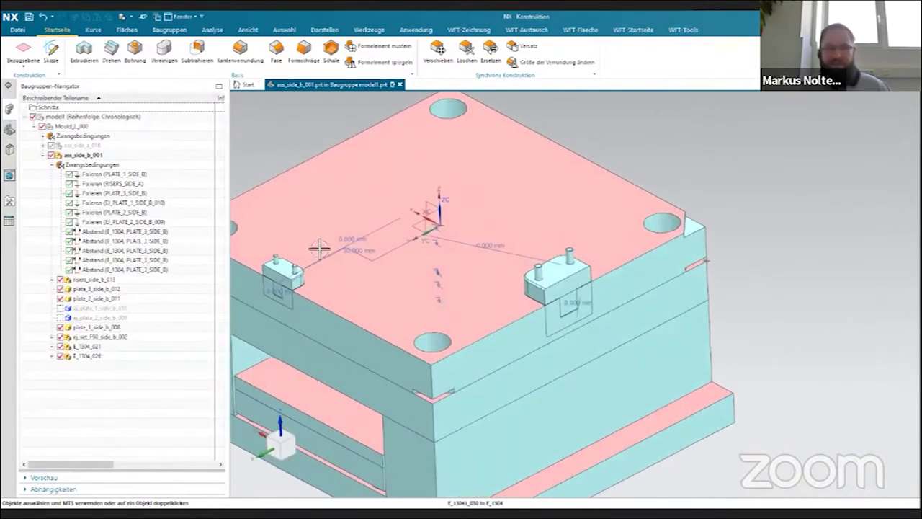
pyautogui.click(88, 357)
pyautogui.rightClick(88, 357)
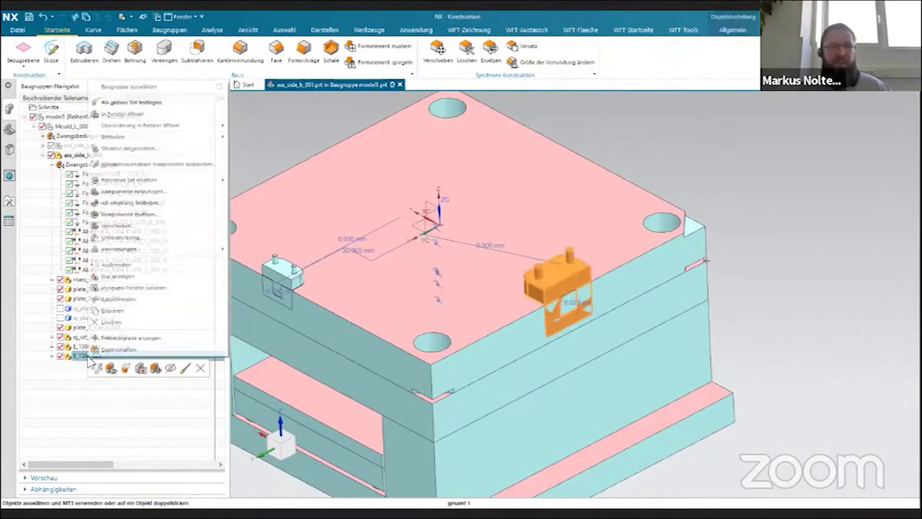
pyautogui.click(116, 225)
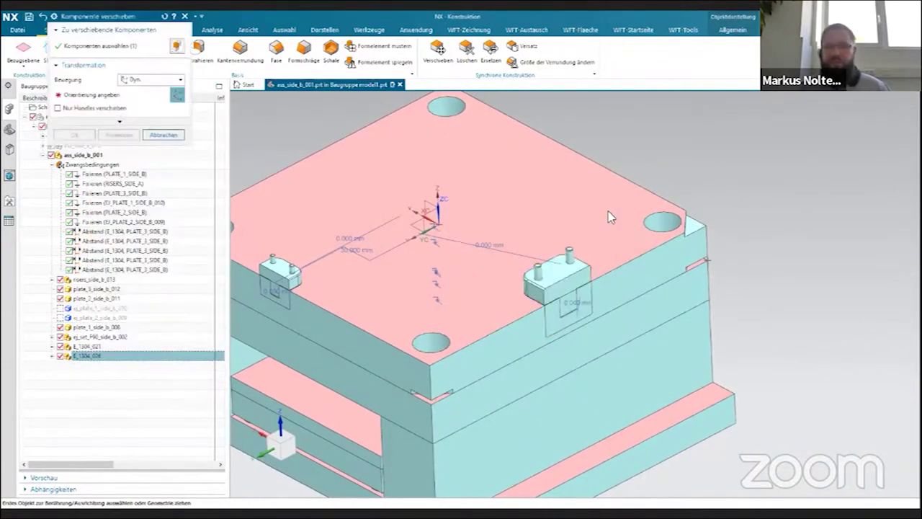
pyautogui.moveTo(498, 329); pyautogui.dragTo(567, 287)
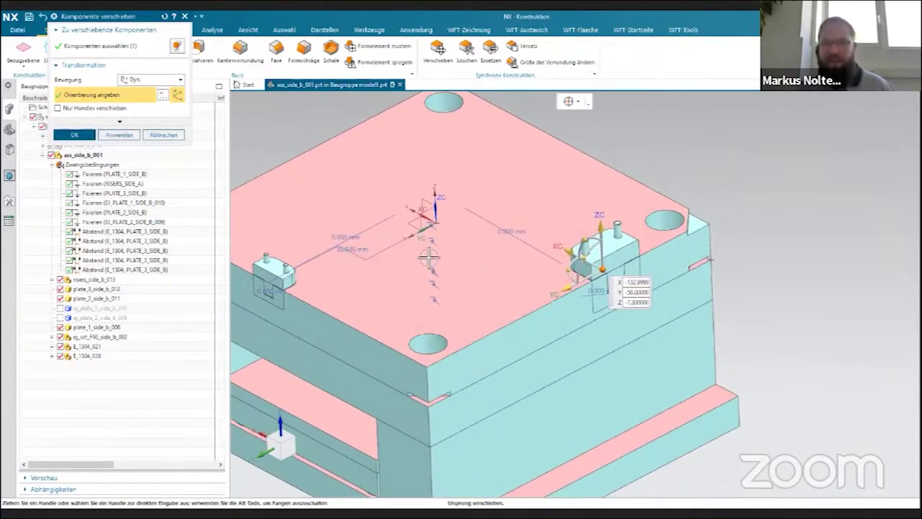
pyautogui.moveTo(429, 257); pyautogui.dragTo(573, 292, button='middle')
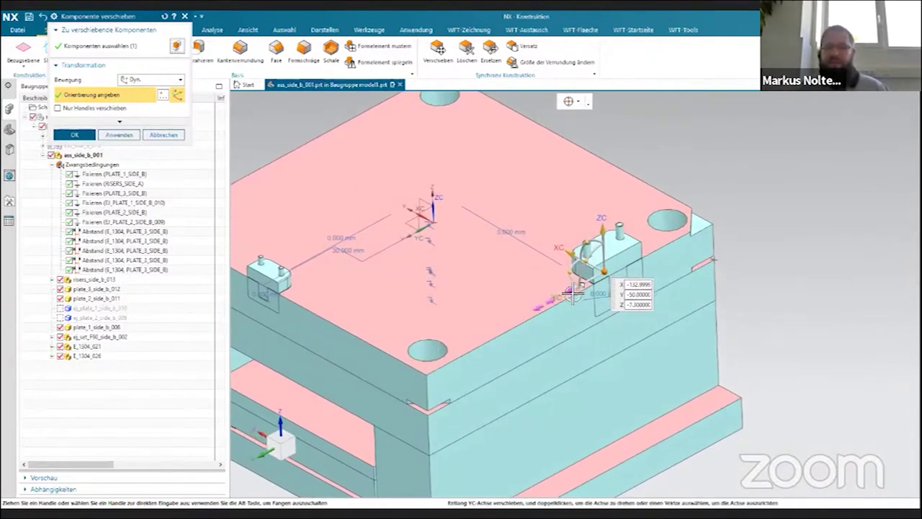
pyautogui.moveTo(573, 292); pyautogui.dragTo(495, 333)
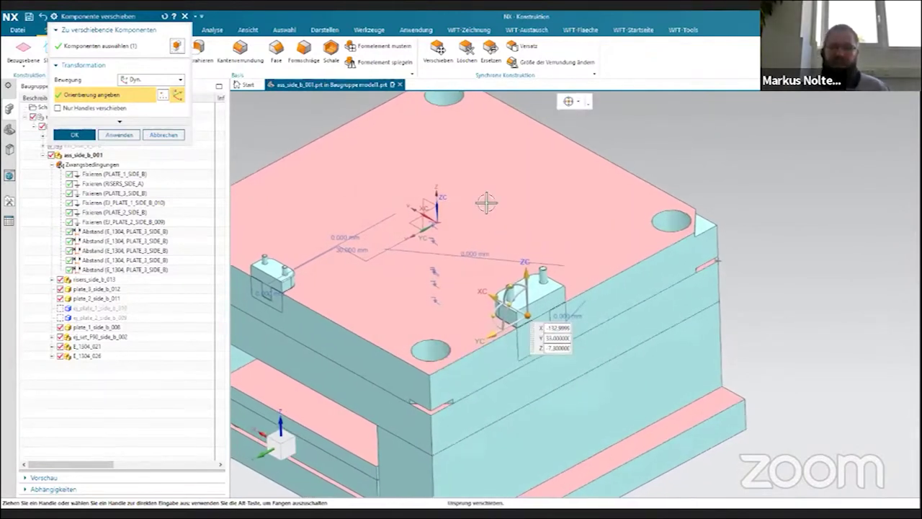
pyautogui.moveTo(495, 333); pyautogui.dragTo(548, 339, button='middle')
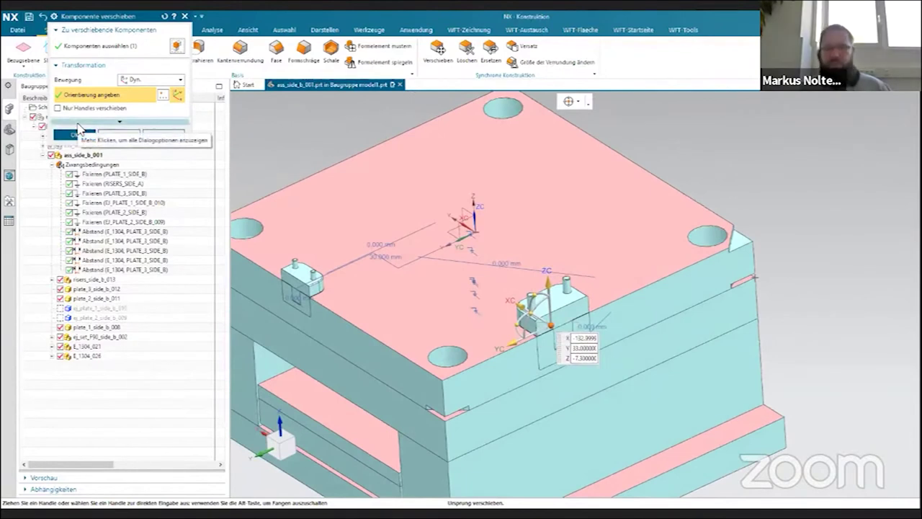
pyautogui.click(71, 134)
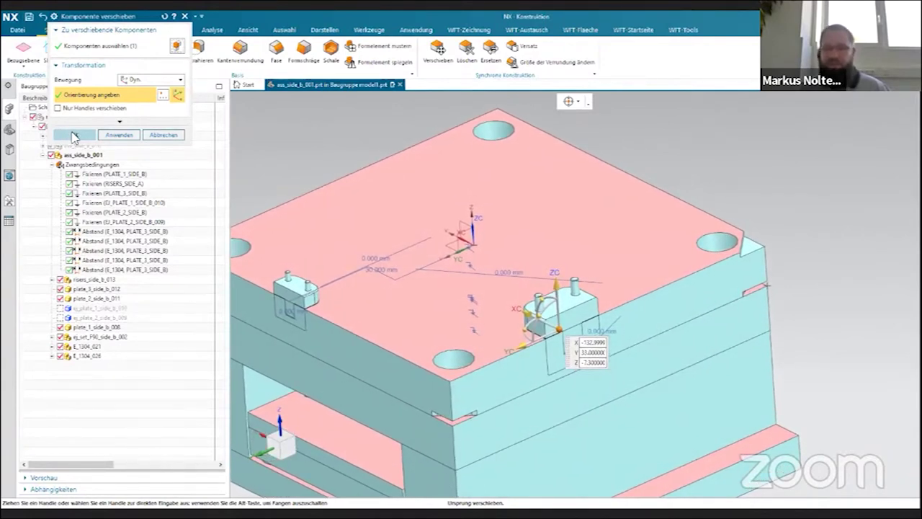
pyautogui.click(74, 135)
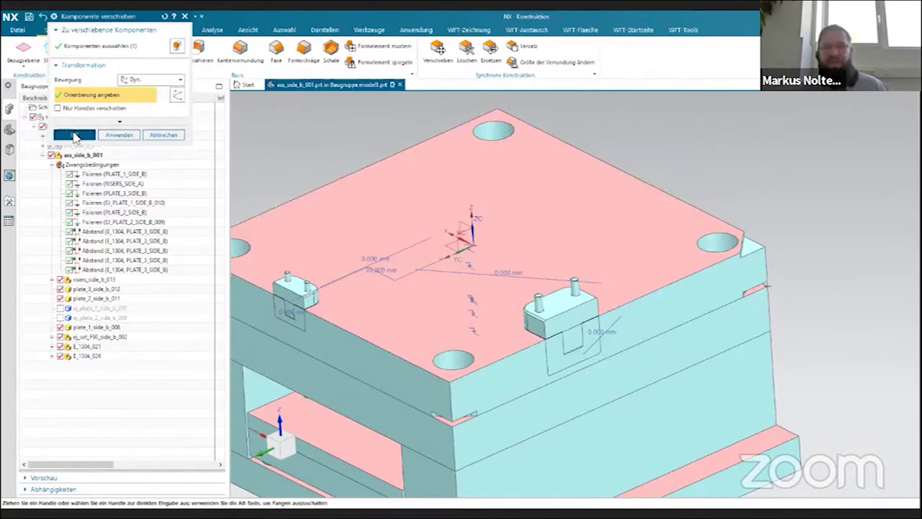
pyautogui.moveTo(274, 144); pyautogui.dragTo(286, 147, button='middle')
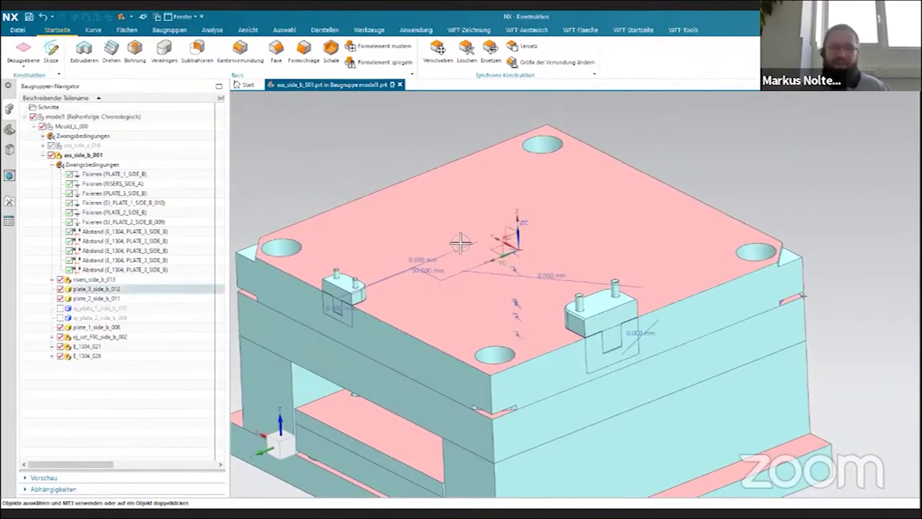
# Edit Mould_L_000 so Plate3_Side_B uses size F50/56/1730, then apply the rebuild
pyautogui.moveTo(460, 243); pyautogui.dragTo(308, 123, button='middle')
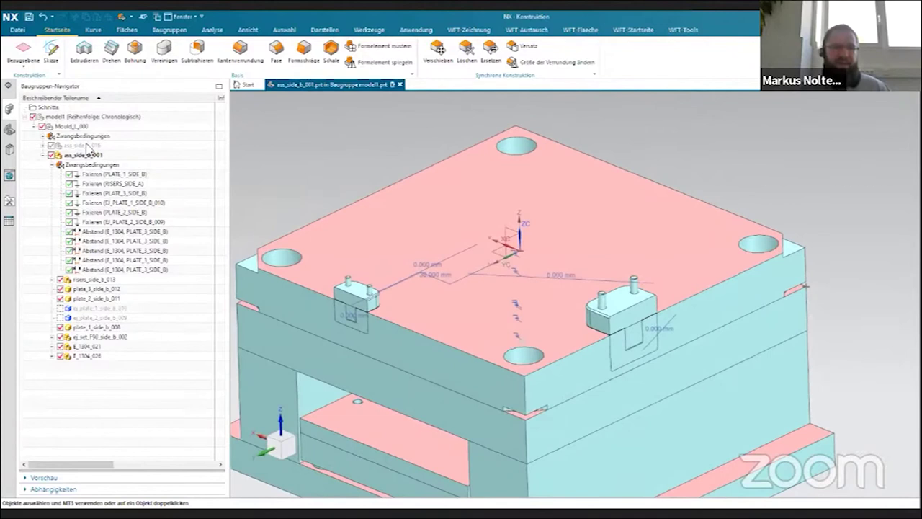
pyautogui.rightClick(69, 126)
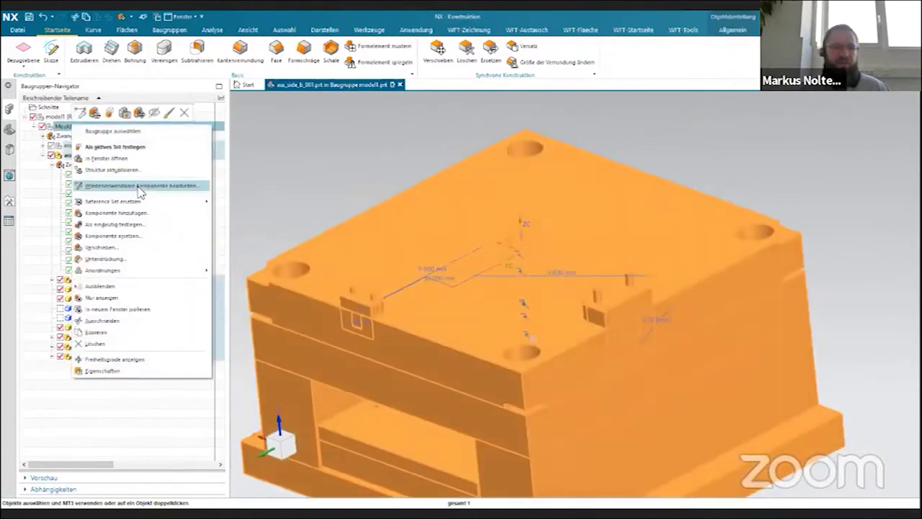
pyautogui.click(142, 187)
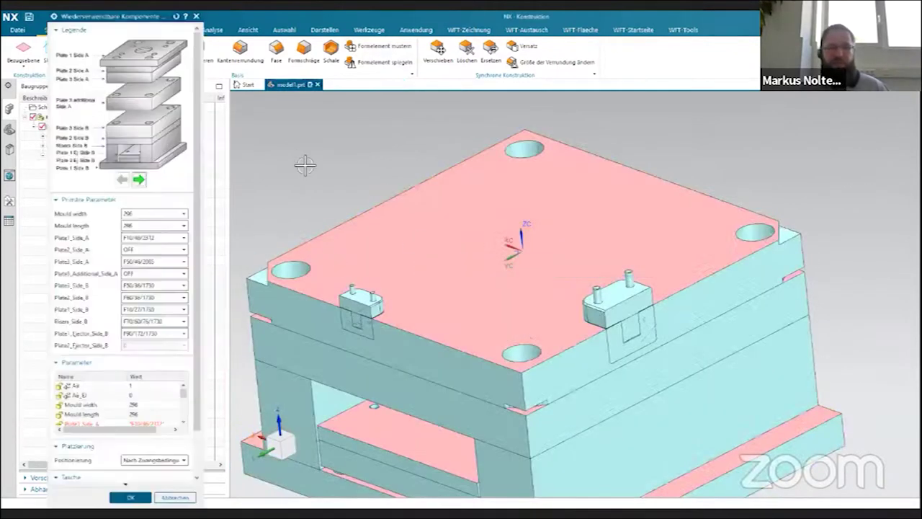
pyautogui.click(155, 286)
pyautogui.click(146, 403)
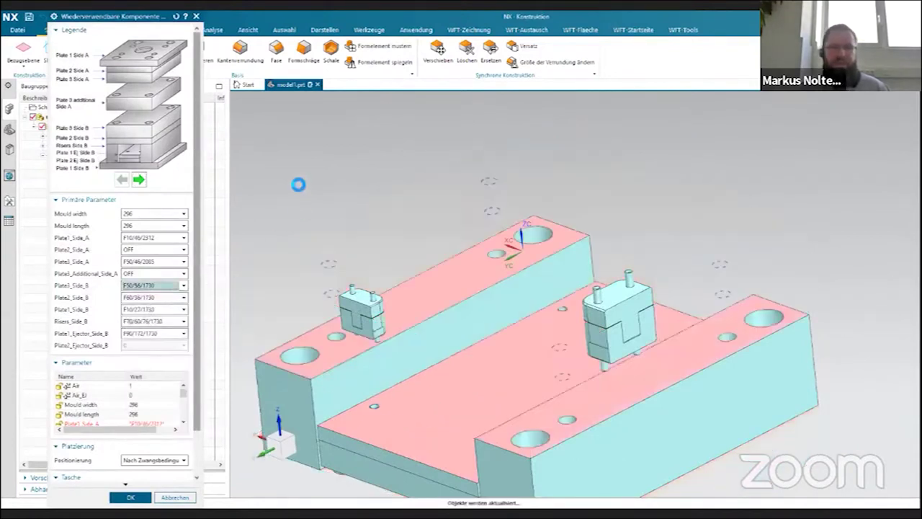
pyautogui.moveTo(292, 180); pyautogui.dragTo(707, 247, button='middle')
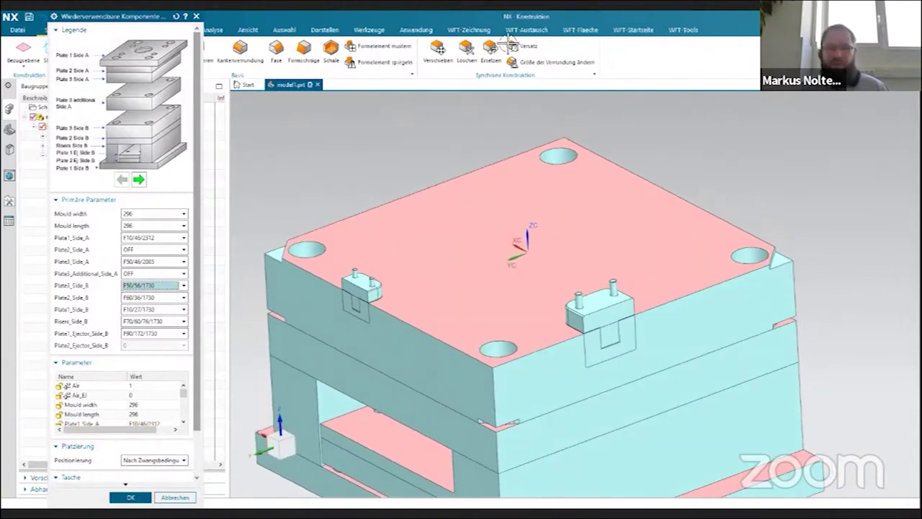
pyautogui.moveTo(425, 155); pyautogui.dragTo(336, 274, button='middle')
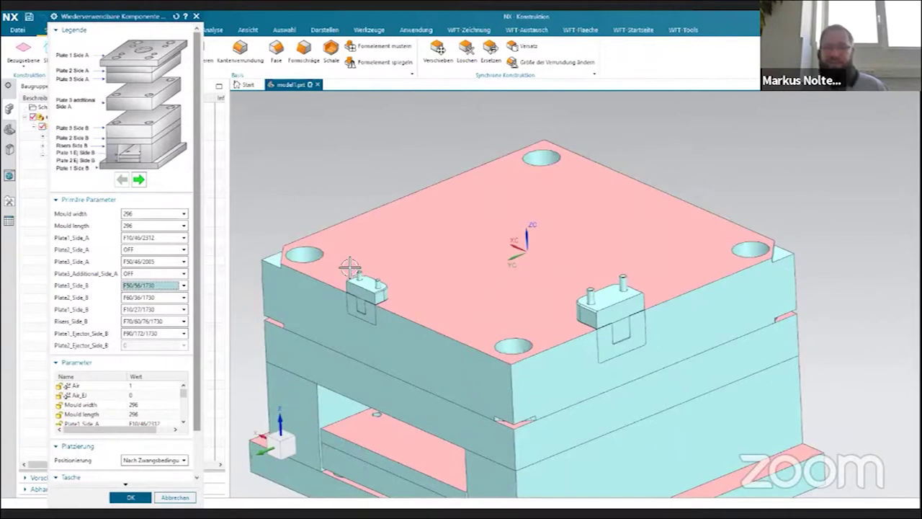
pyautogui.moveTo(350, 266); pyautogui.dragTo(252, 377, button='middle')
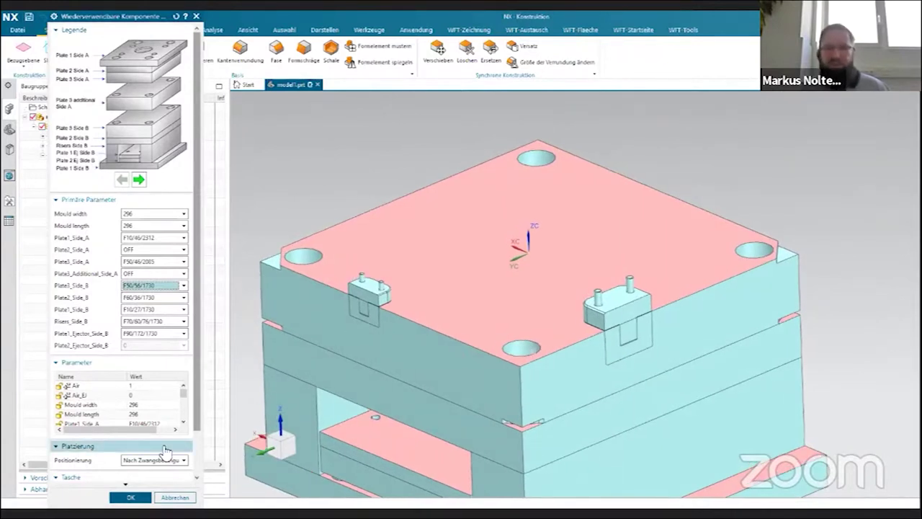
pyautogui.middleClick(165, 450)
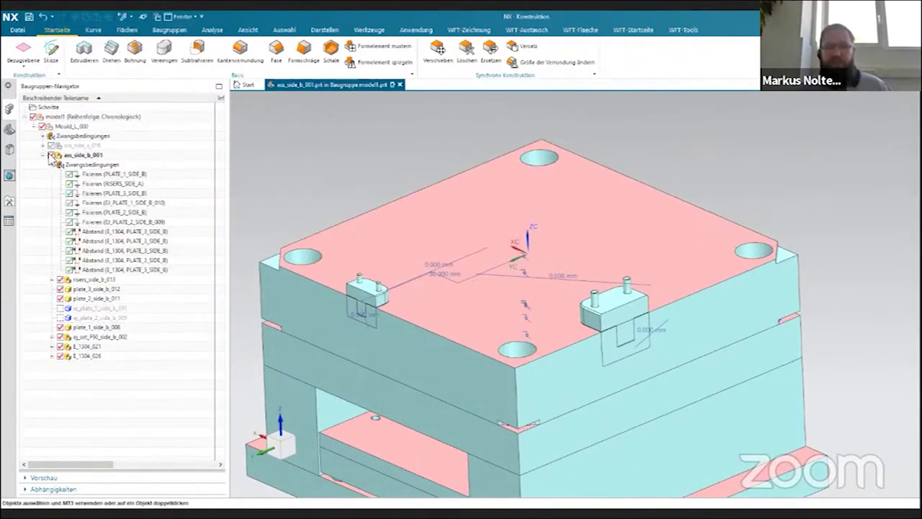
# Reopen the Zentrierung reuse library and bring up the E_2680 element's Add to Assembly menu
pyautogui.moveTo(308, 150); pyautogui.dragTo(315, 153, button='middle')
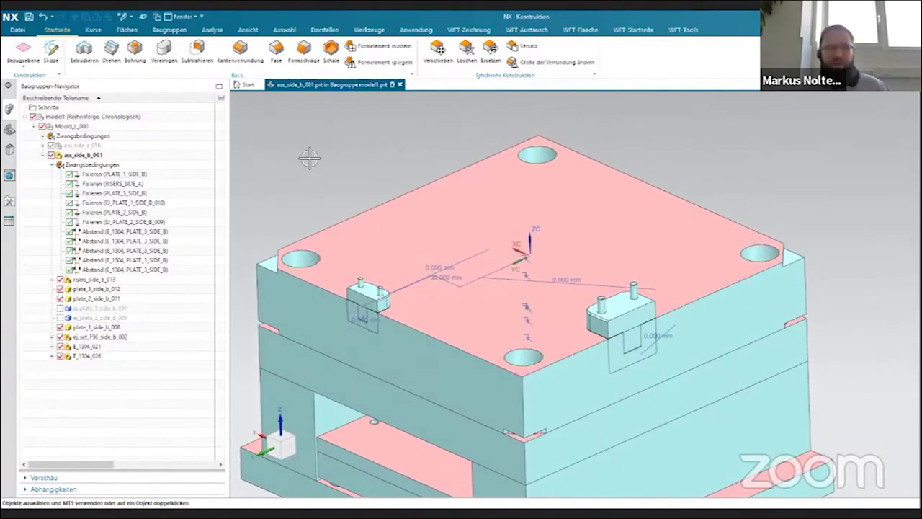
pyautogui.click(42, 156)
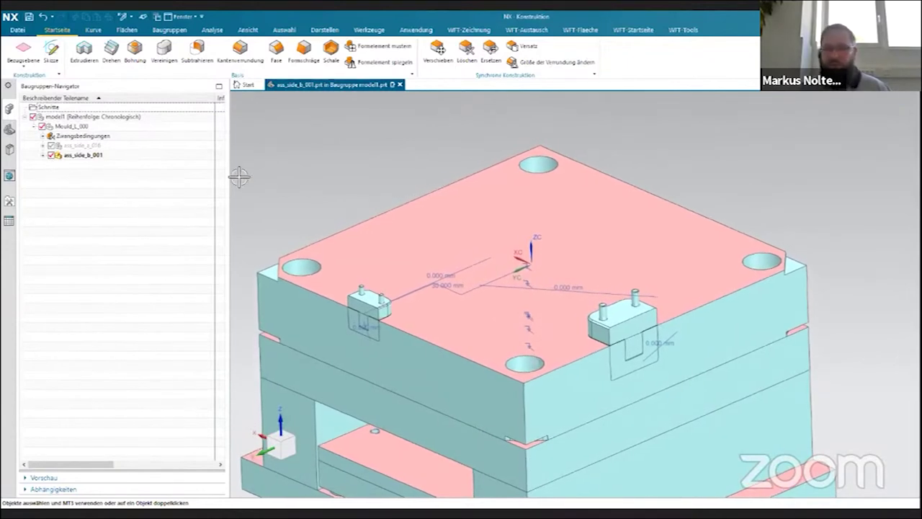
pyautogui.click(8, 149)
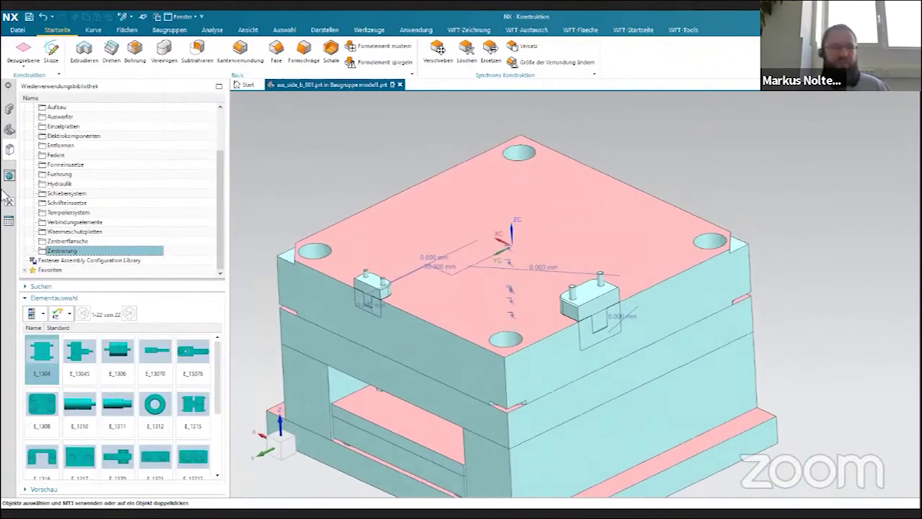
pyautogui.click(9, 109)
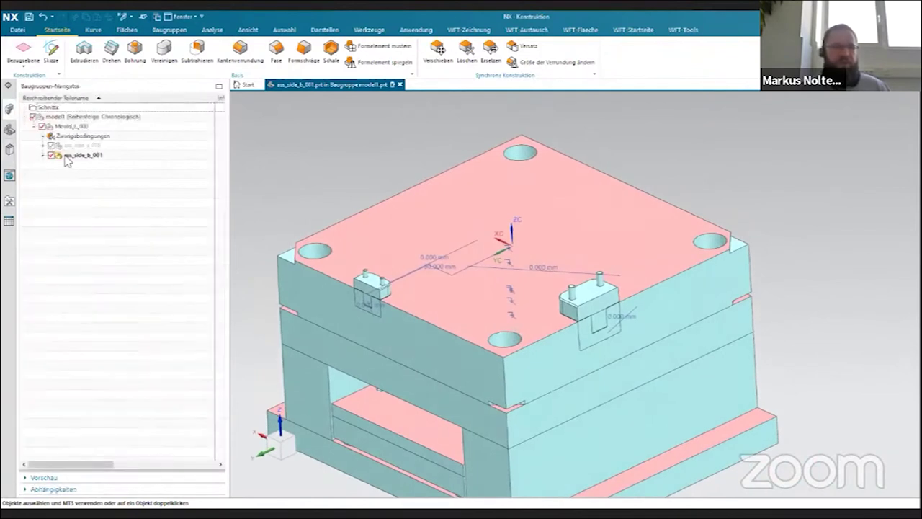
pyautogui.click(10, 149)
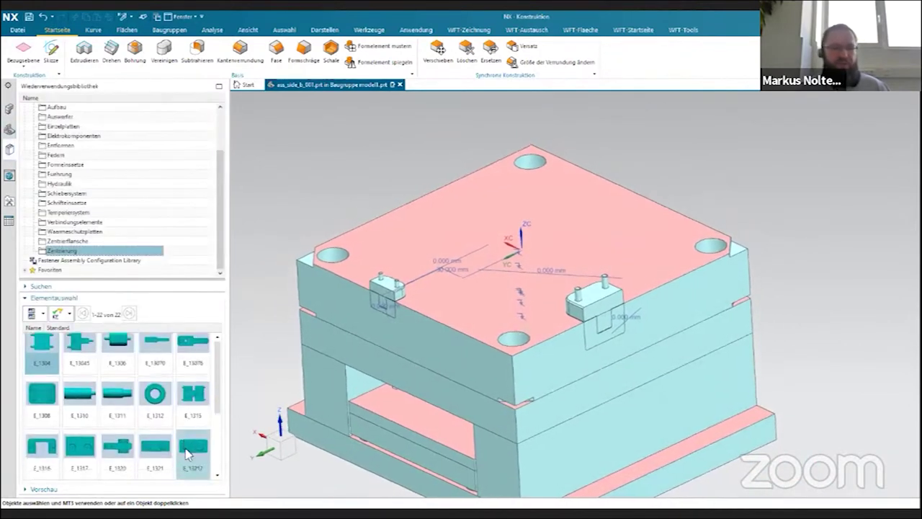
pyautogui.scroll(-2, 187, 432)
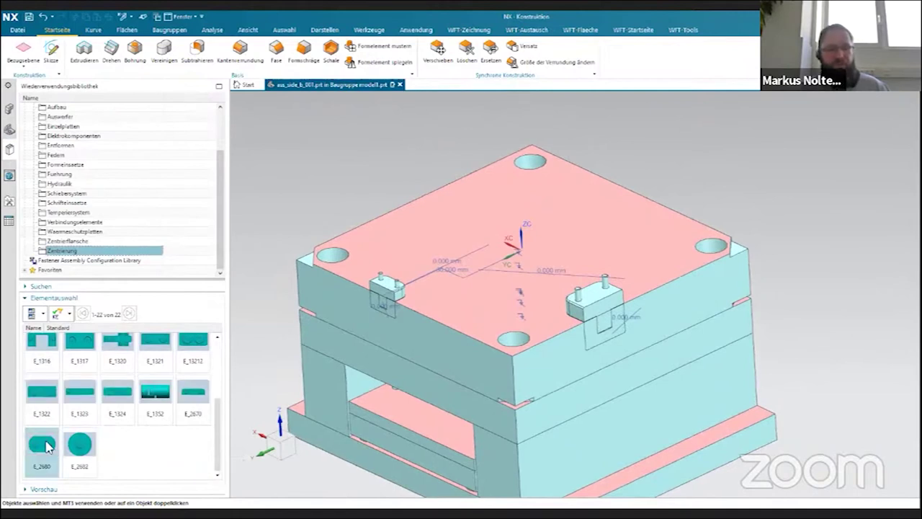
pyautogui.rightClick(47, 447)
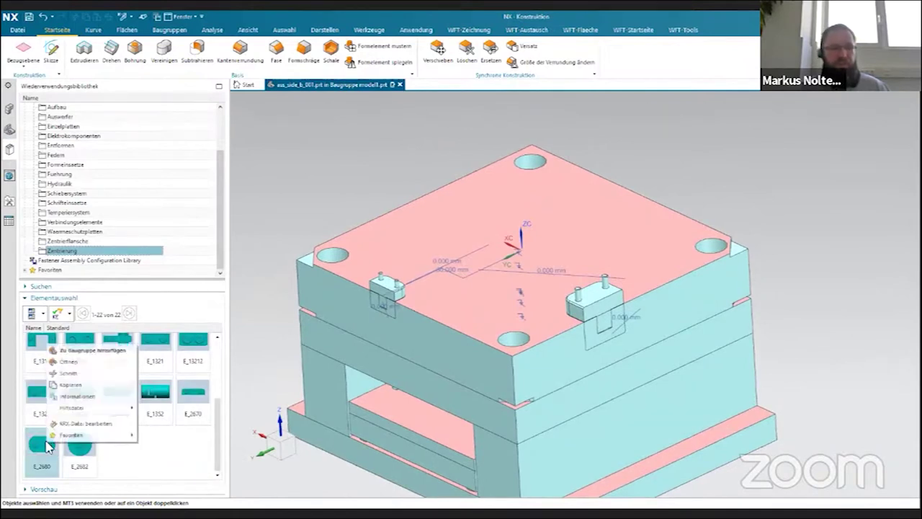
# Add the E_2680 centring element with b set to 64 and dismiss the missing-geometry warning
pyautogui.click(83, 351)
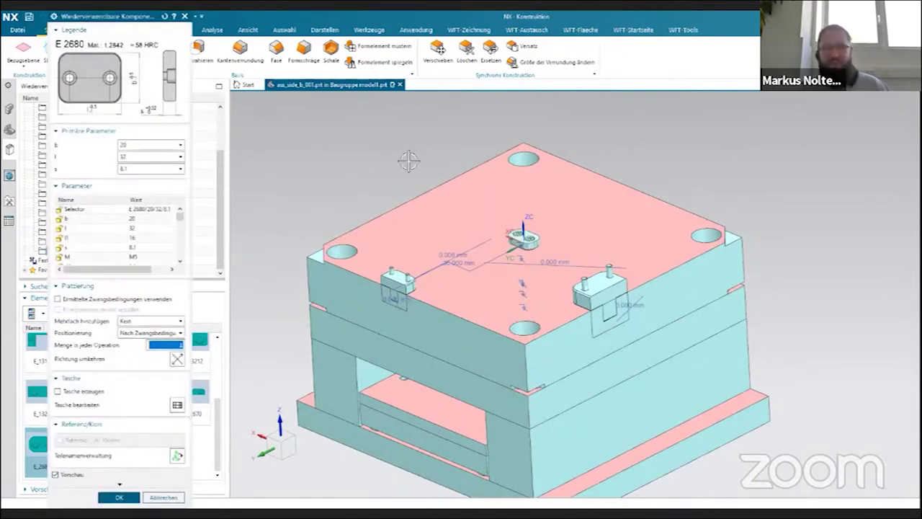
pyautogui.click(155, 147)
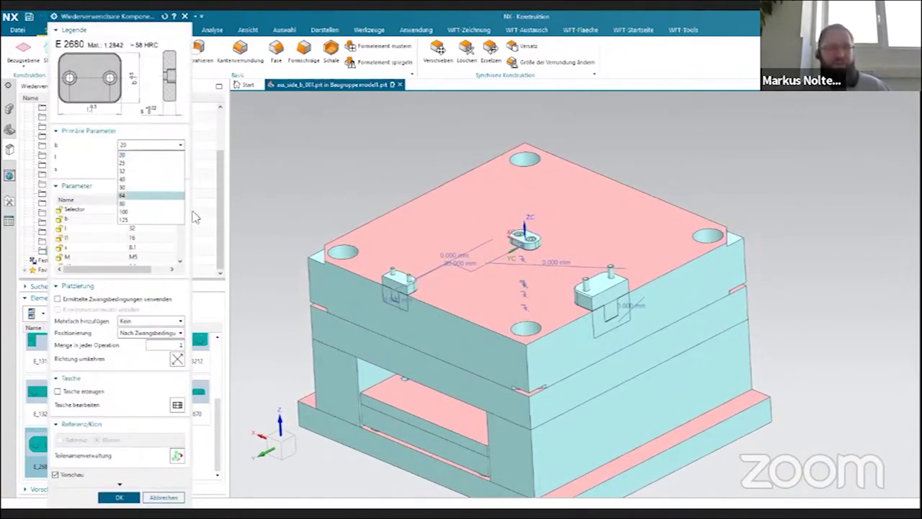
pyautogui.click(149, 196)
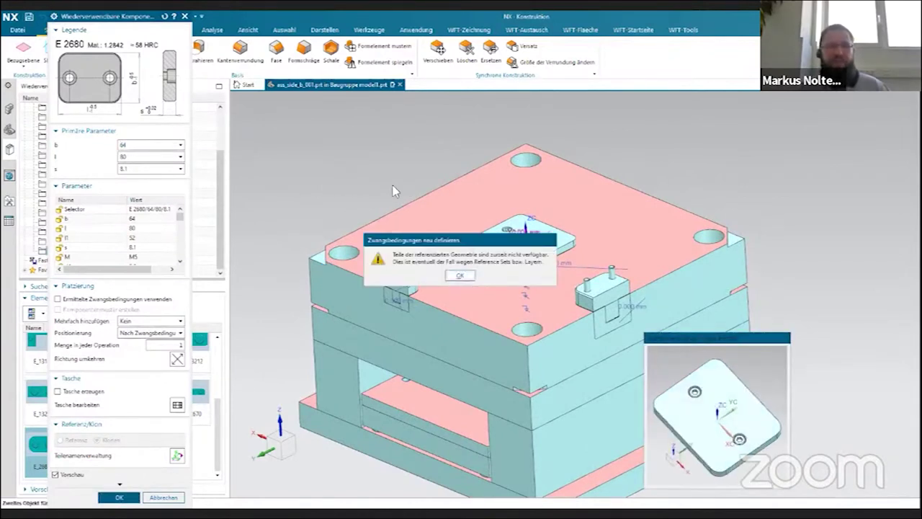
pyautogui.press('Return')
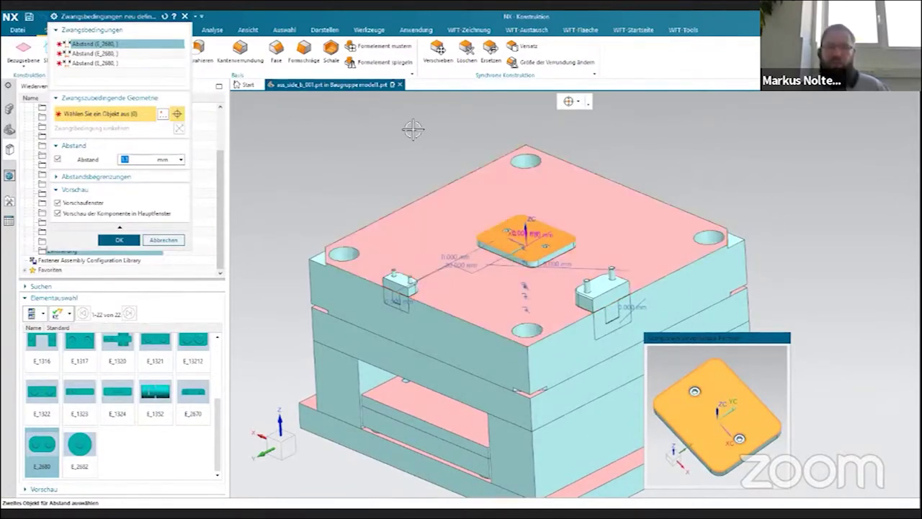
# Constrain the E_2680 to plate_3's top face with a distance constraint and confirm
pyautogui.moveTo(413, 129); pyautogui.dragTo(502, 217, button='middle')
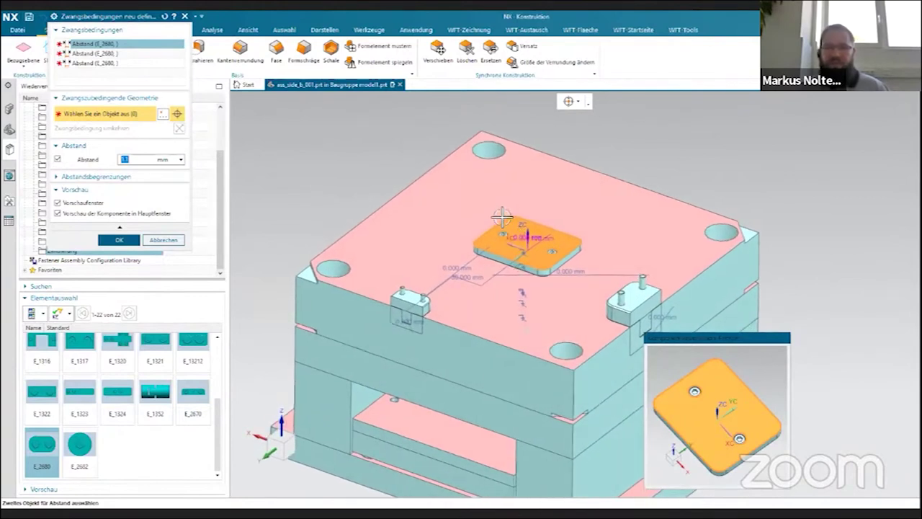
pyautogui.moveTo(502, 216); pyautogui.dragTo(242, 187, button='middle')
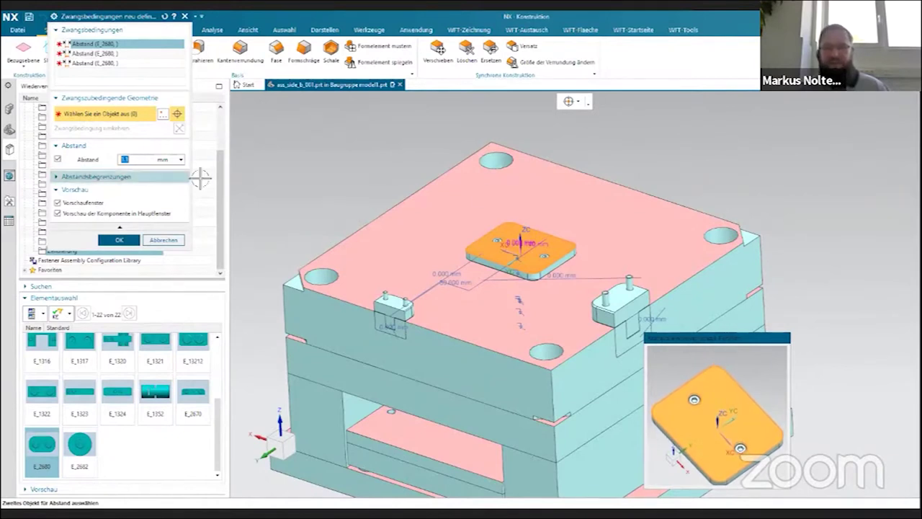
pyautogui.moveTo(200, 178); pyautogui.dragTo(443, 202, button='middle')
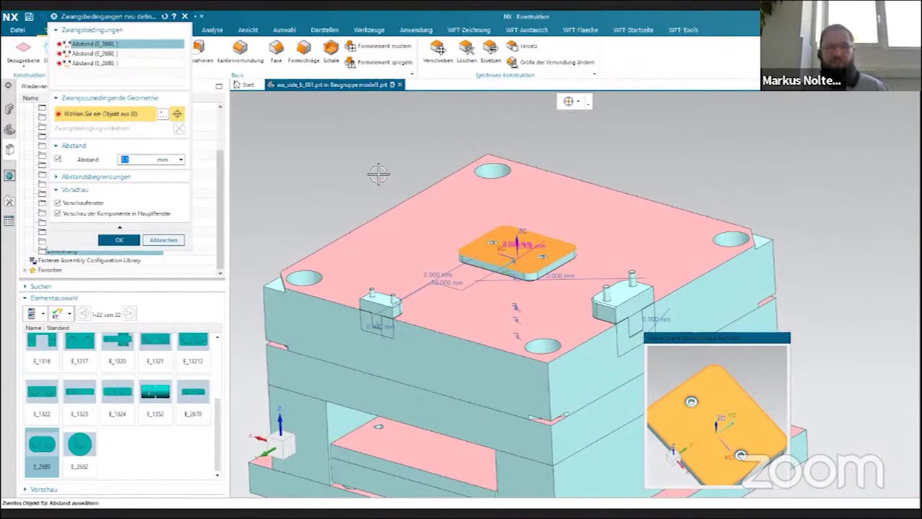
pyautogui.click(435, 209)
pyautogui.moveTo(425, 207)
pyautogui.mouseDown(button='middle')
pyautogui.moveTo(484, 310)
pyautogui.moveTo(497, 243)
pyautogui.mouseUp(button='middle')
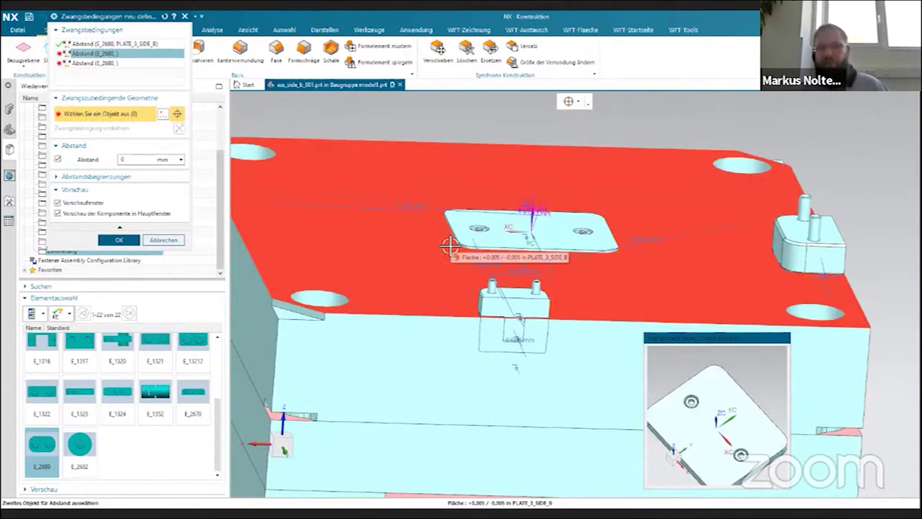
pyautogui.moveTo(449, 246)
pyautogui.mouseDown(button='middle')
pyautogui.moveTo(443, 227)
pyautogui.moveTo(524, 209)
pyautogui.moveTo(106, 249)
pyautogui.mouseUp(button='middle')
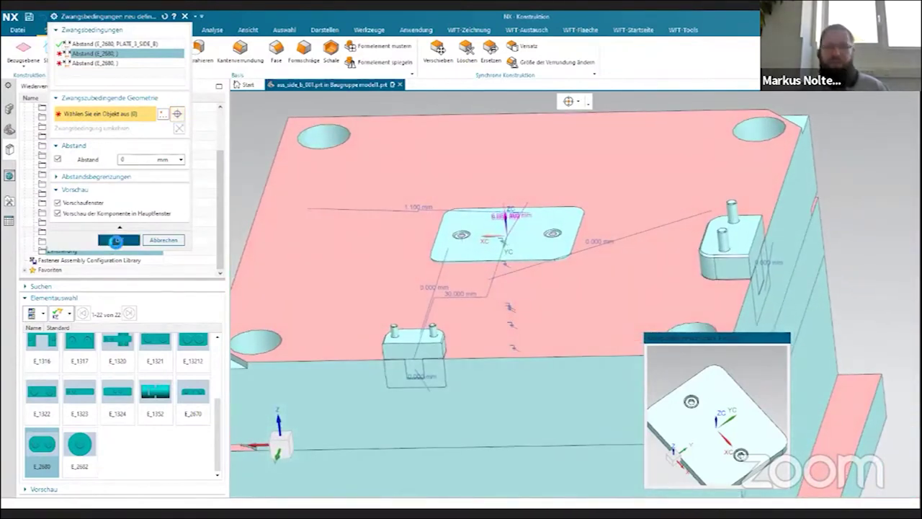
pyautogui.click(116, 241)
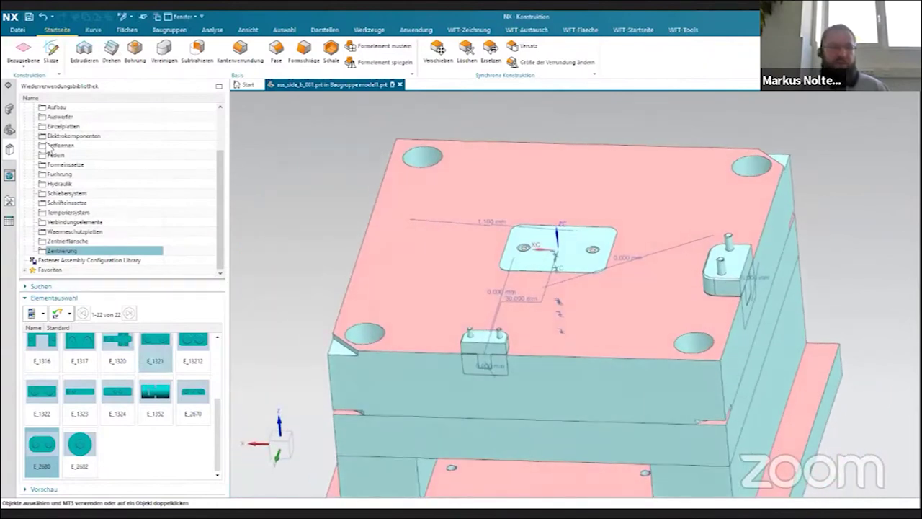
# Move E_2680_031 in ass_side_b_001 toward plate_3's far left corner
pyautogui.click(9, 108)
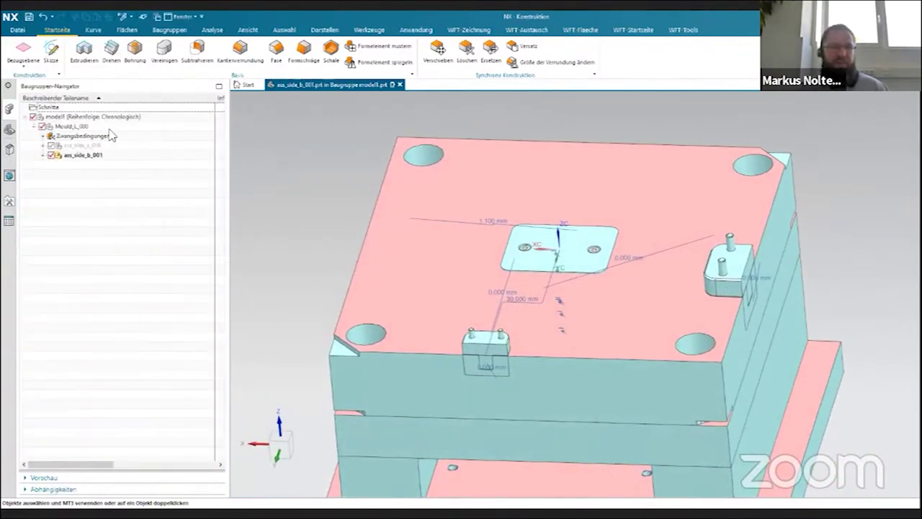
pyautogui.click(43, 156)
pyautogui.rightClick(73, 375)
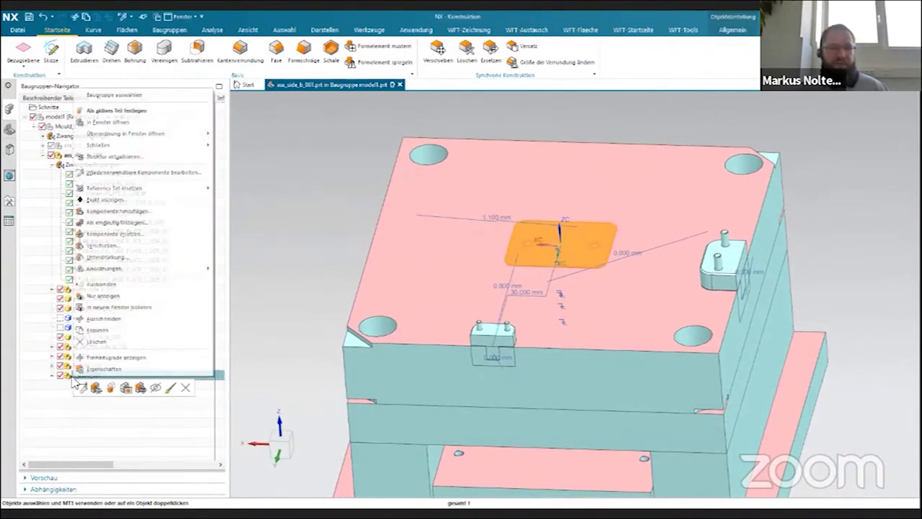
pyautogui.click(101, 245)
pyautogui.moveTo(497, 286)
pyautogui.mouseDown()
pyautogui.moveTo(454, 286)
pyautogui.moveTo(462, 222)
pyautogui.mouseUp()
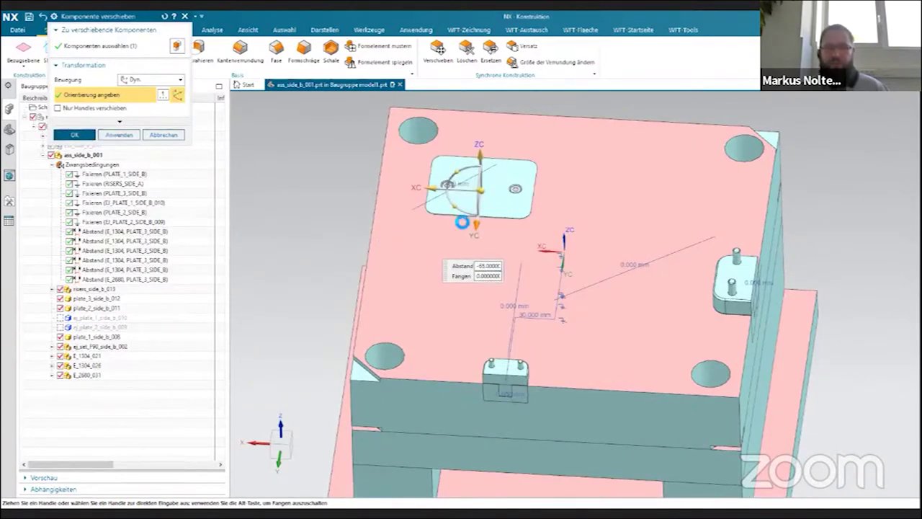
pyautogui.moveTo(482, 293); pyautogui.dragTo(451, 287)
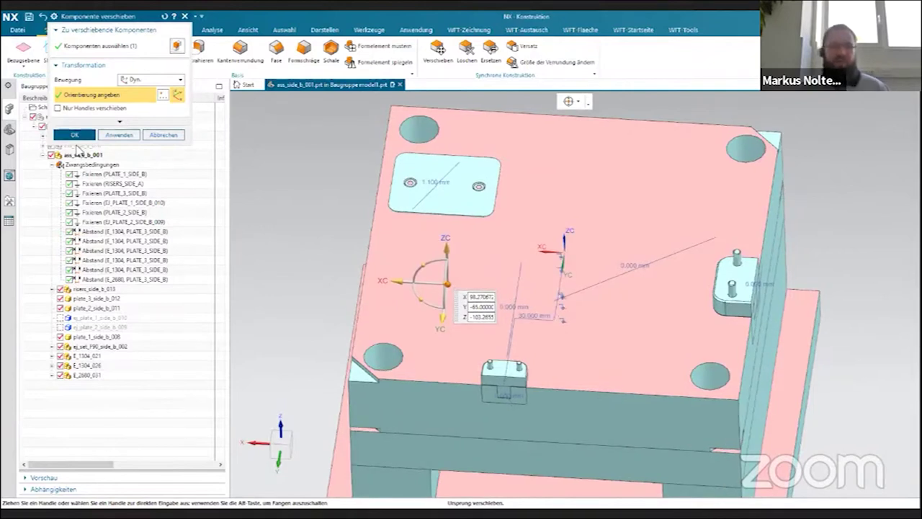
pyautogui.click(75, 136)
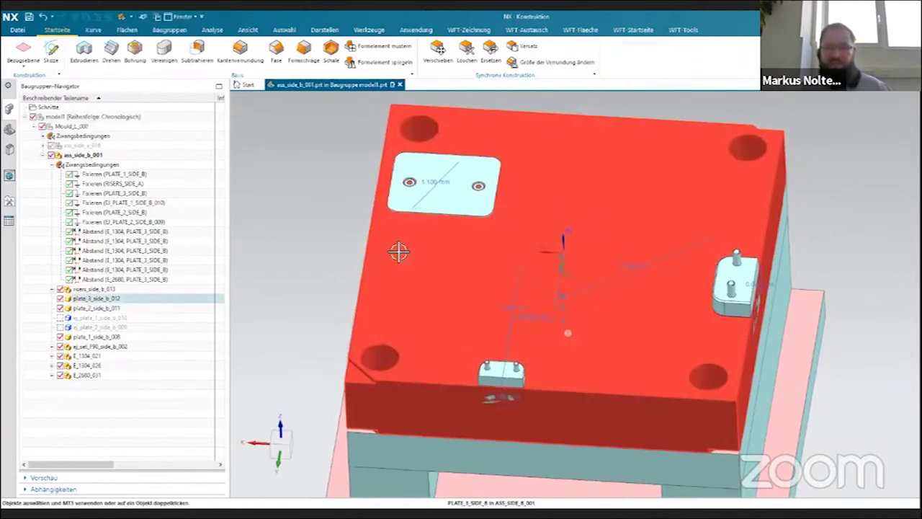
# Expand and select ej_set_F90_side_b_002 in the Baugruppen-Navigator, then open its context menu
pyautogui.moveTo(398, 250)
pyautogui.mouseDown(button='middle')
pyautogui.moveTo(385, 264)
pyautogui.moveTo(393, 126)
pyautogui.moveTo(382, 217)
pyautogui.mouseUp(button='middle')
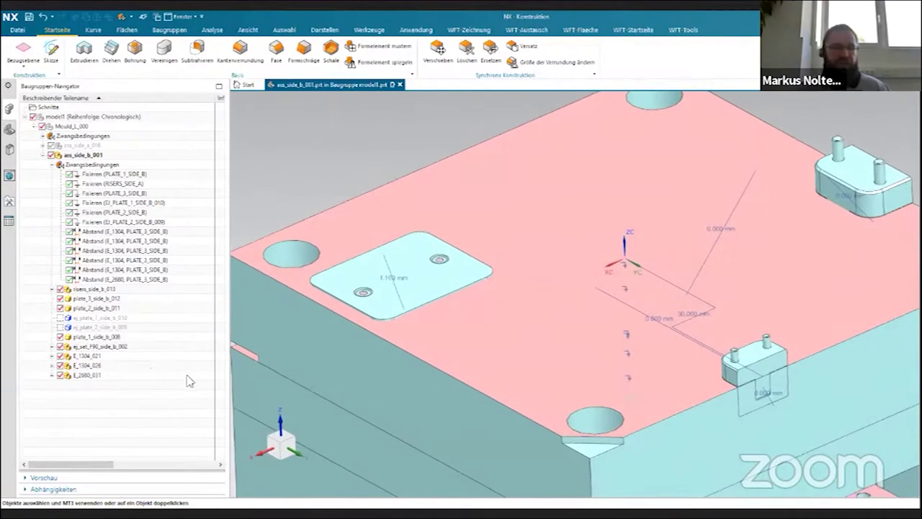
pyautogui.scroll(-3, 293, 185)
pyautogui.scroll(-3, 293, 184)
pyautogui.moveTo(294, 185); pyautogui.dragTo(8, 134, button='middle')
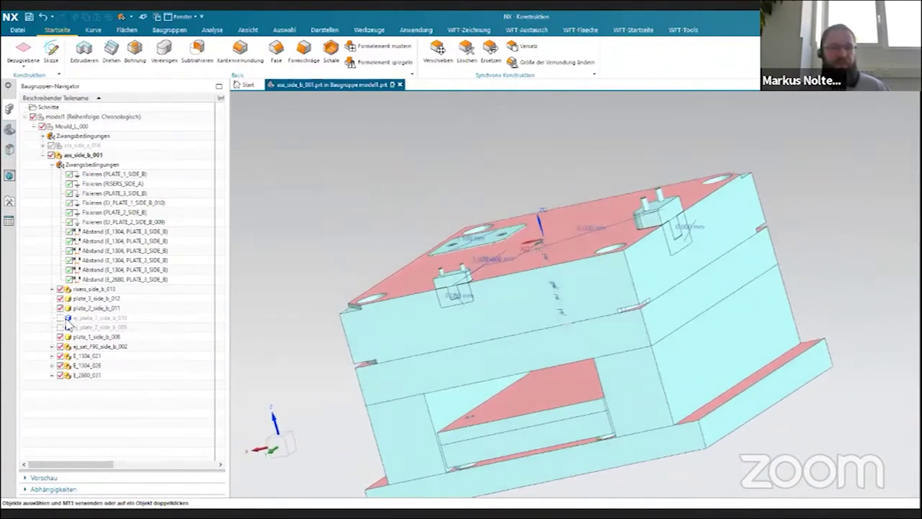
pyautogui.click(53, 346)
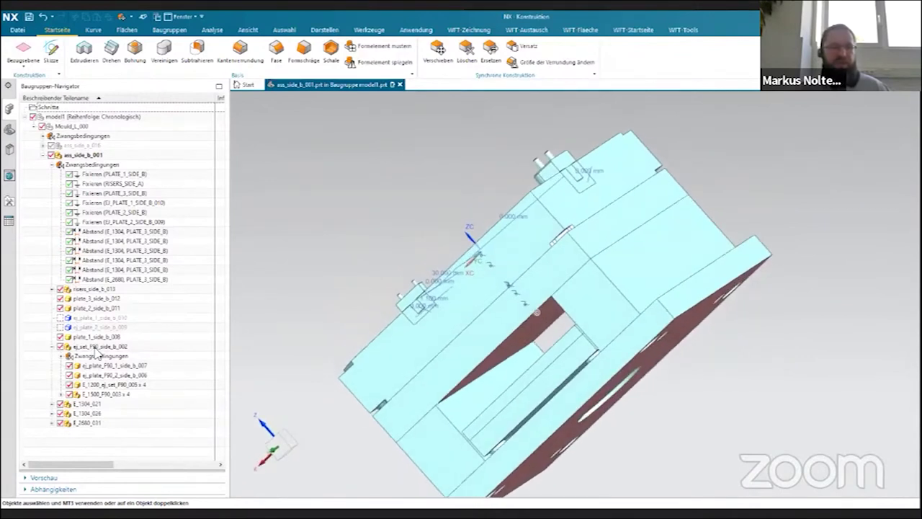
pyautogui.click(98, 347)
pyautogui.rightClick(96, 348)
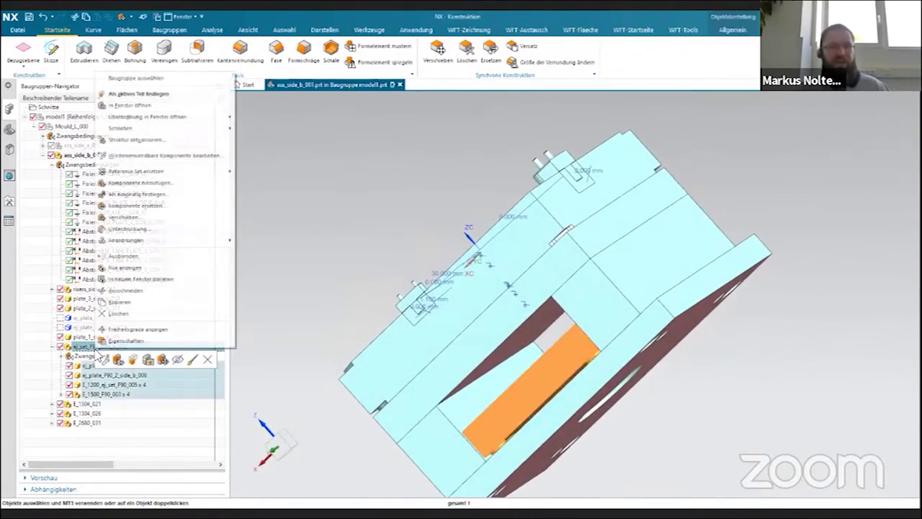
# Open the ejector set in its own window and hide the second plate, E_1200 parts and E_1500 screws
pyautogui.click(143, 107)
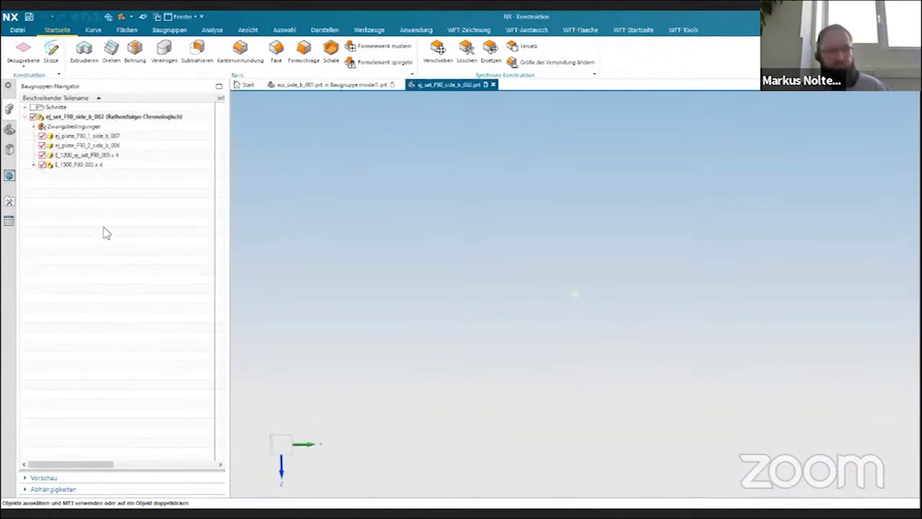
pyautogui.click(42, 145)
pyautogui.click(42, 155)
pyautogui.click(42, 164)
# Show the ejector plate shaded with edges using its entire-part reference set
pyautogui.rightClick(368, 206)
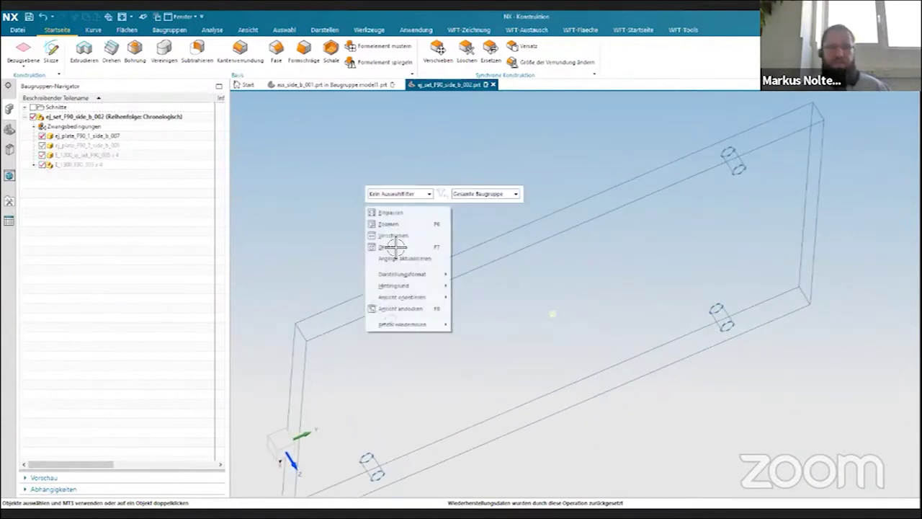
pyautogui.click(489, 276)
pyautogui.moveTo(447, 311); pyautogui.dragTo(605, 353, button='middle')
pyautogui.rightClick(465, 286)
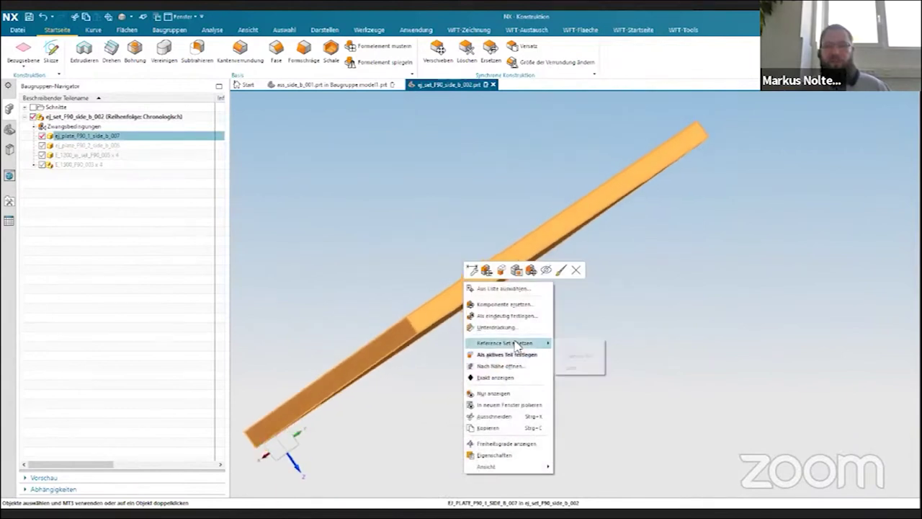
pyautogui.click(581, 356)
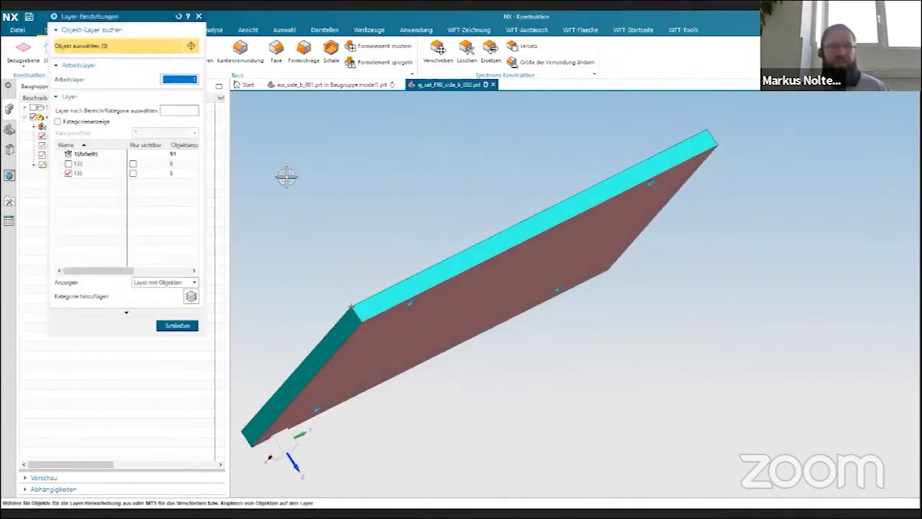
# Make layer 133 visible and close the layer settings
pyautogui.click(68, 173)
pyautogui.moveTo(488, 199)
pyautogui.mouseDown(button='middle')
pyautogui.moveTo(617, 249)
pyautogui.moveTo(300, 222)
pyautogui.mouseUp(button='middle')
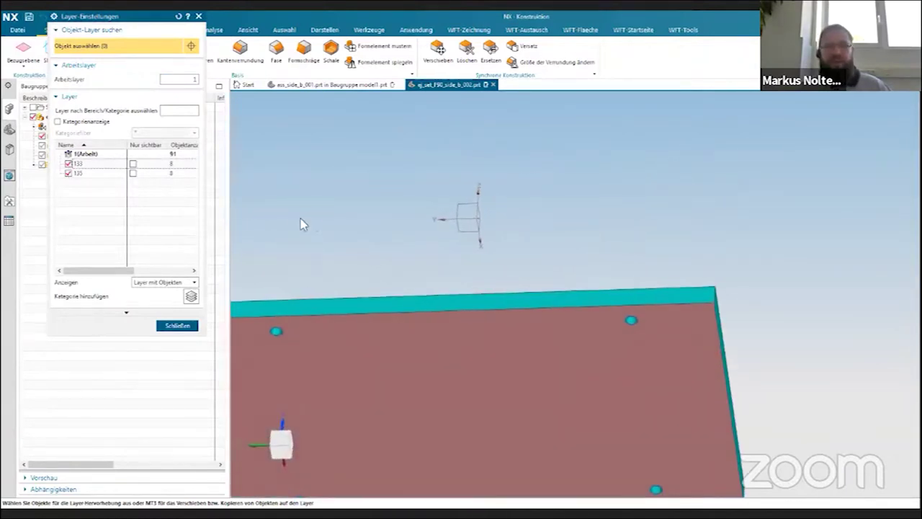
pyautogui.click(177, 327)
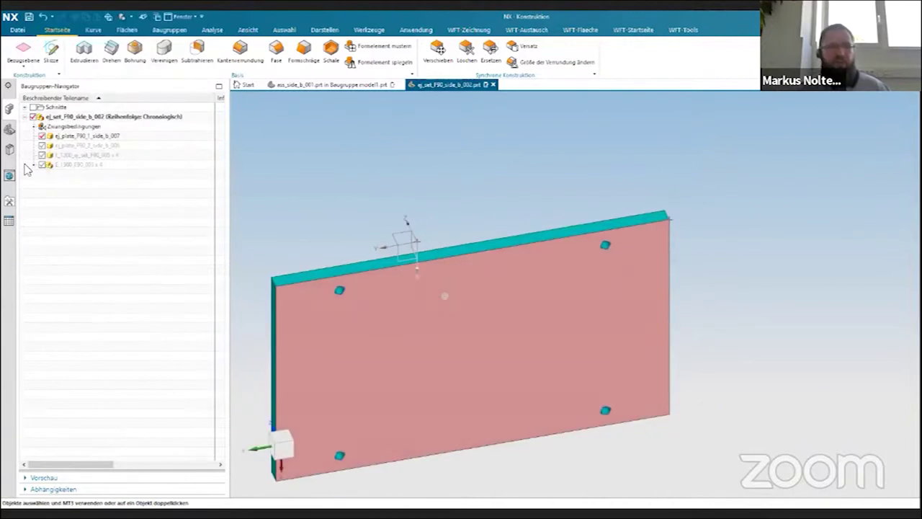
pyautogui.click(9, 150)
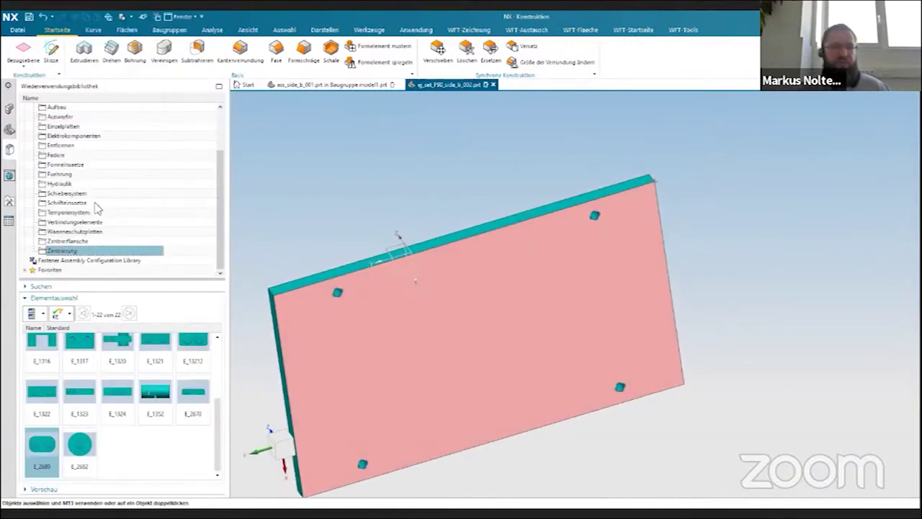
# Add the E 1710 DLC ejector pin from the Auswerfer library to the assembly
pyautogui.click(60, 117)
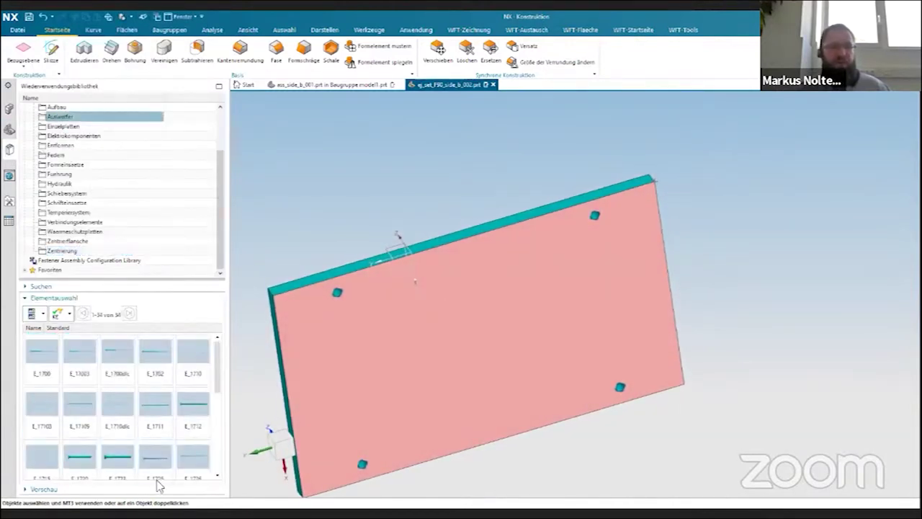
pyautogui.moveTo(221, 359)
pyautogui.mouseDown()
pyautogui.moveTo(223, 446)
pyautogui.moveTo(223, 354)
pyautogui.mouseUp()
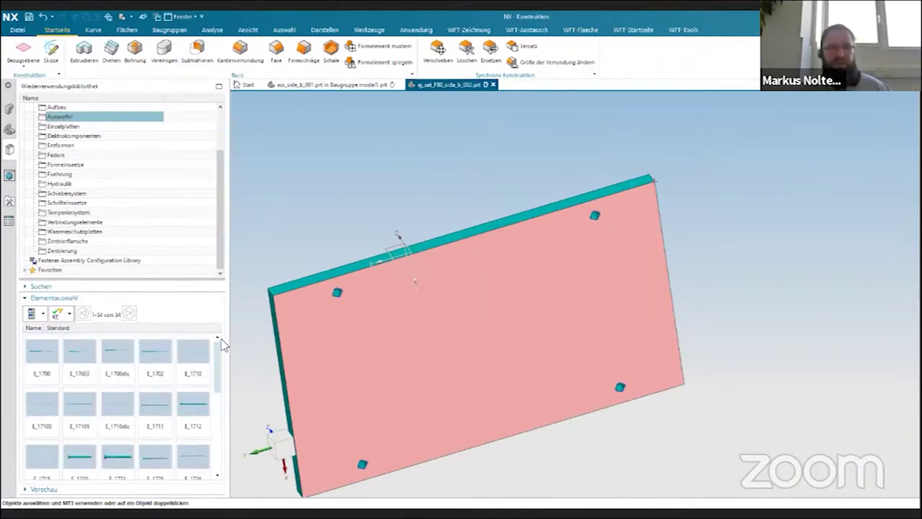
pyautogui.moveTo(224, 345); pyautogui.dragTo(223, 369)
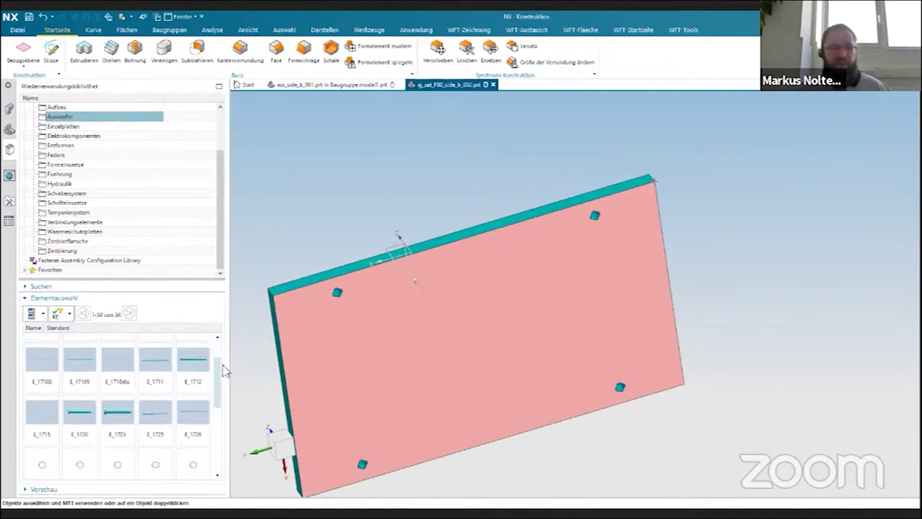
pyautogui.rightClick(111, 361)
pyautogui.click(134, 362)
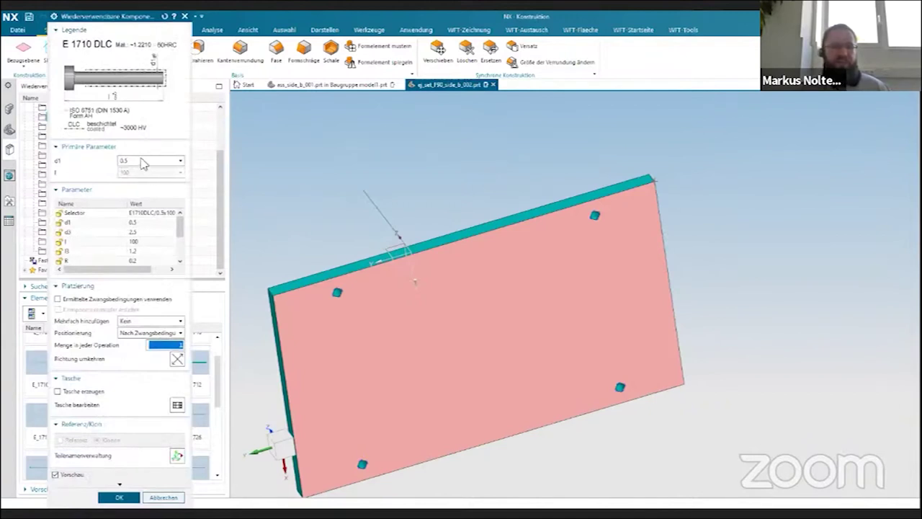
# Size the pin to d1 8 mm and length 160 mm and confirm it
pyautogui.click(143, 163)
pyautogui.scroll(-3, 160, 236)
pyautogui.scroll(-3, 152, 253)
pyautogui.scroll(-4, 144, 271)
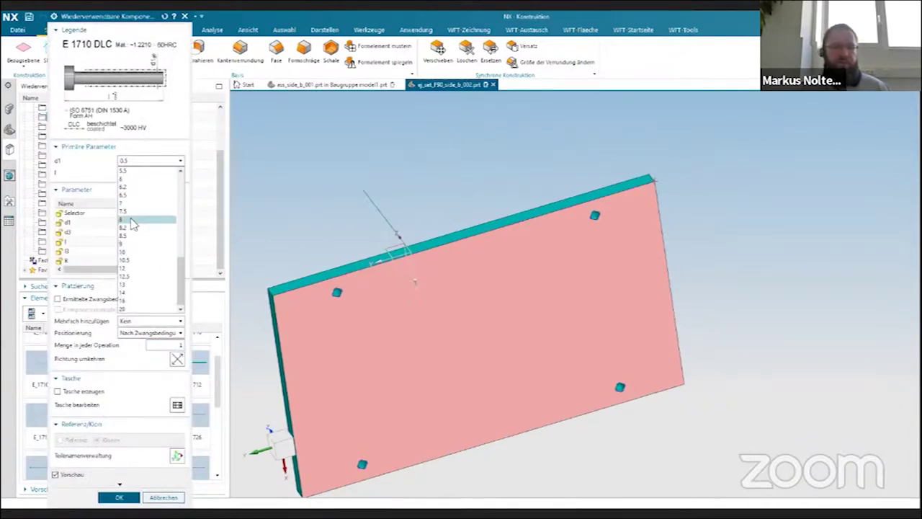
pyautogui.click(132, 221)
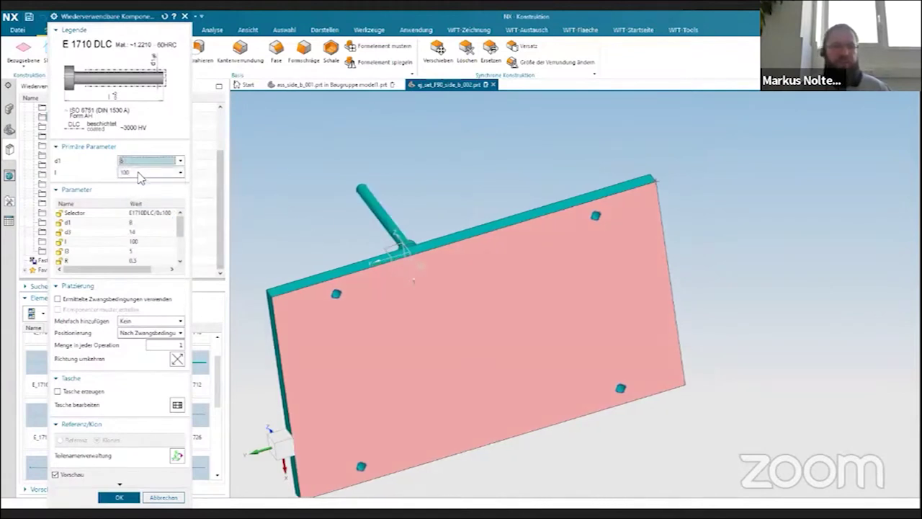
pyautogui.click(151, 173)
pyautogui.click(148, 199)
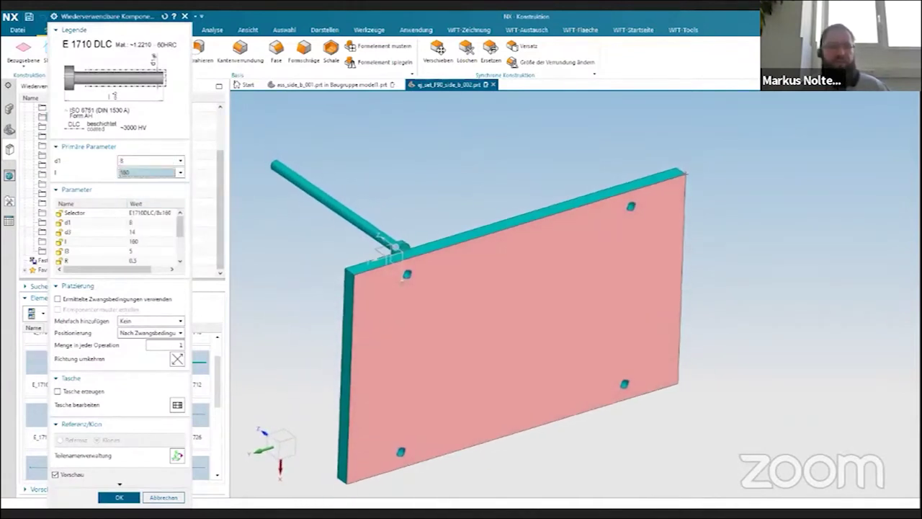
pyautogui.click(120, 498)
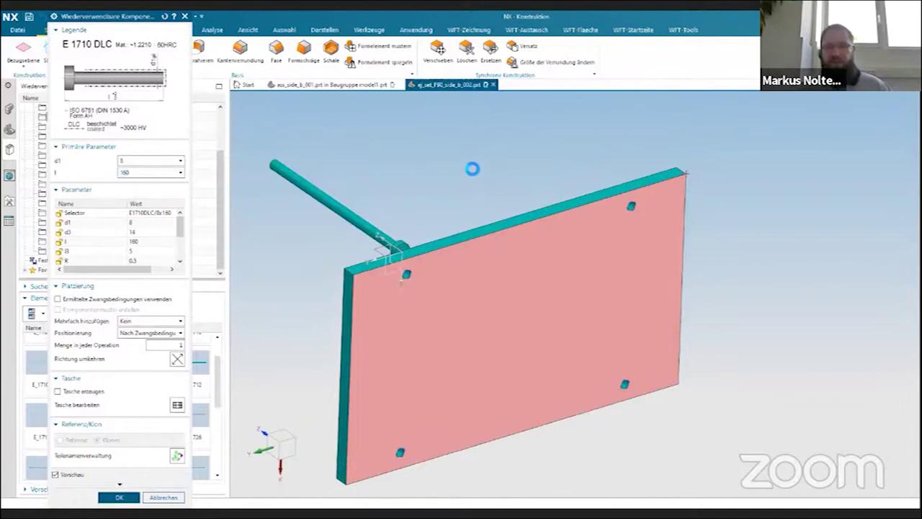
pyautogui.scroll(3, 749, 448)
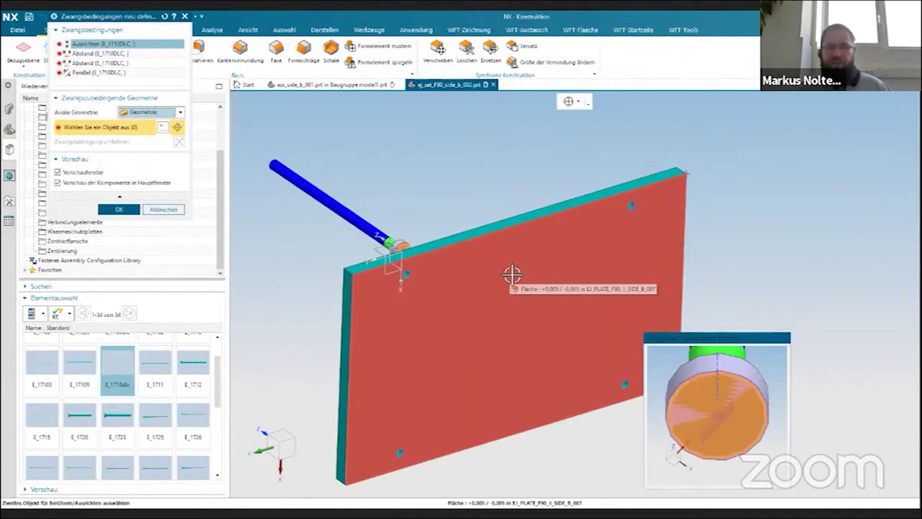
# Align the pin to the plate face and set its first distance constraint to the plate's XZ plane
pyautogui.click(435, 355)
pyautogui.moveTo(431, 360)
pyautogui.mouseDown(button='middle')
pyautogui.moveTo(514, 426)
pyautogui.moveTo(410, 309)
pyautogui.moveTo(427, 230)
pyautogui.moveTo(324, 336)
pyautogui.moveTo(331, 297)
pyautogui.moveTo(371, 247)
pyautogui.moveTo(403, 267)
pyautogui.moveTo(494, 264)
pyautogui.moveTo(453, 395)
pyautogui.moveTo(476, 375)
pyautogui.moveTo(459, 416)
pyautogui.moveTo(439, 436)
pyautogui.moveTo(446, 420)
pyautogui.moveTo(418, 334)
pyautogui.moveTo(432, 408)
pyautogui.moveTo(408, 397)
pyautogui.moveTo(488, 307)
pyautogui.moveTo(508, 200)
pyautogui.moveTo(440, 144)
pyautogui.moveTo(461, 130)
pyautogui.moveTo(427, 196)
pyautogui.moveTo(404, 183)
pyautogui.mouseUp(button='middle')
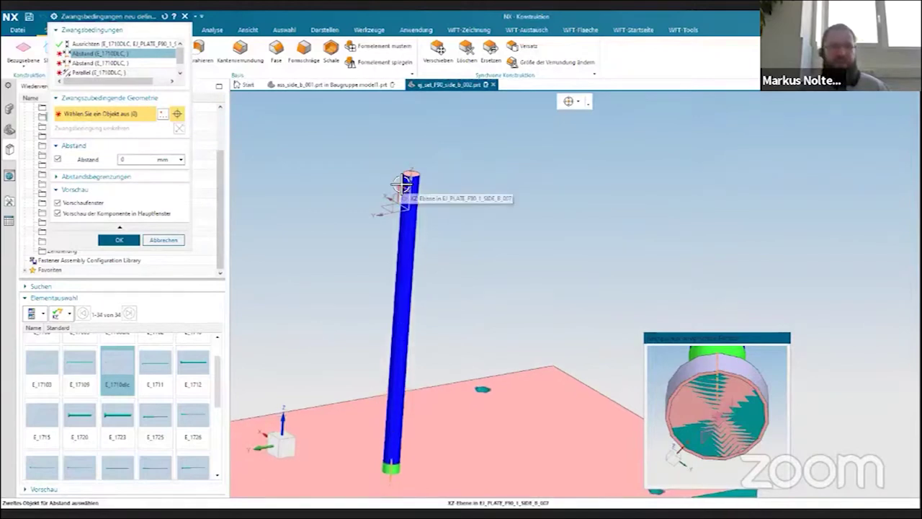
pyautogui.click(401, 186)
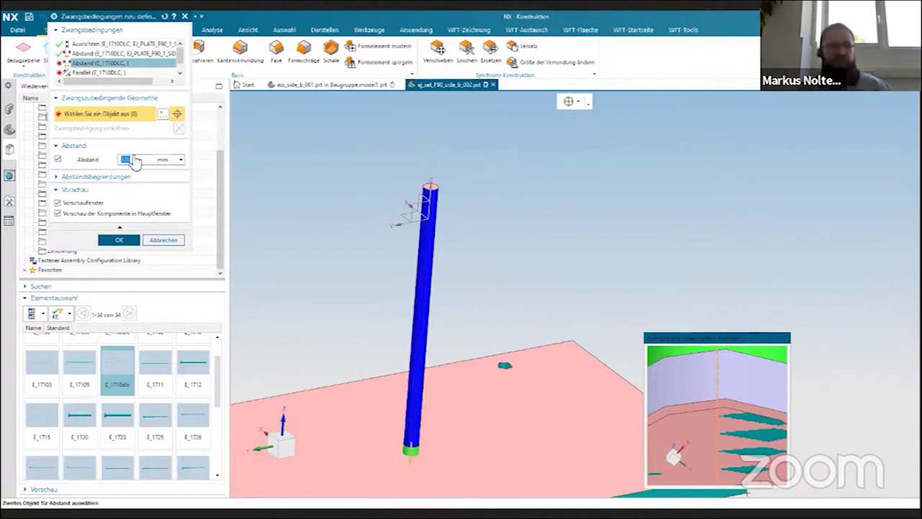
pyautogui.click(96, 55)
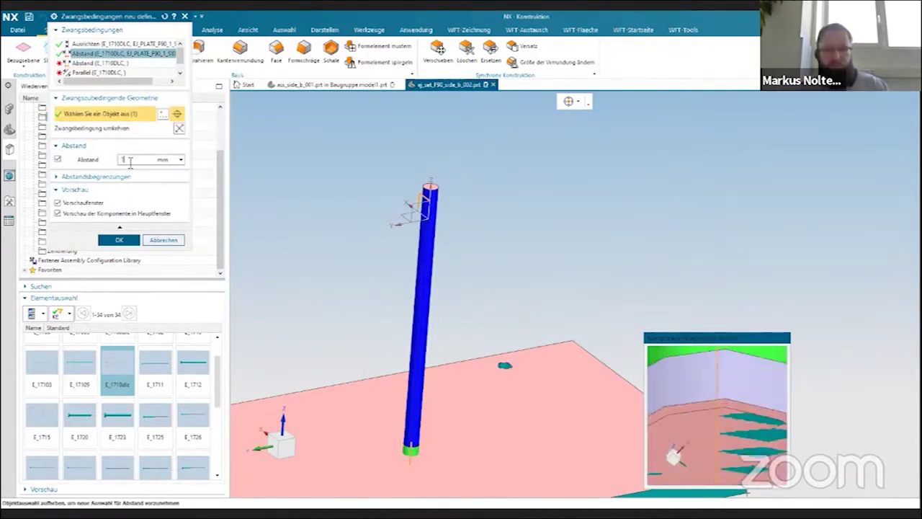
pyautogui.doubleClick(142, 158)
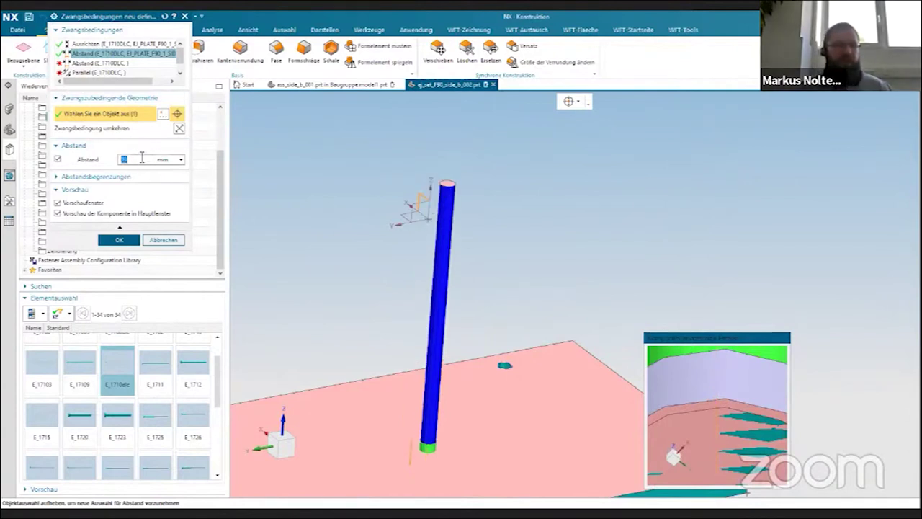
pyautogui.press('Return')
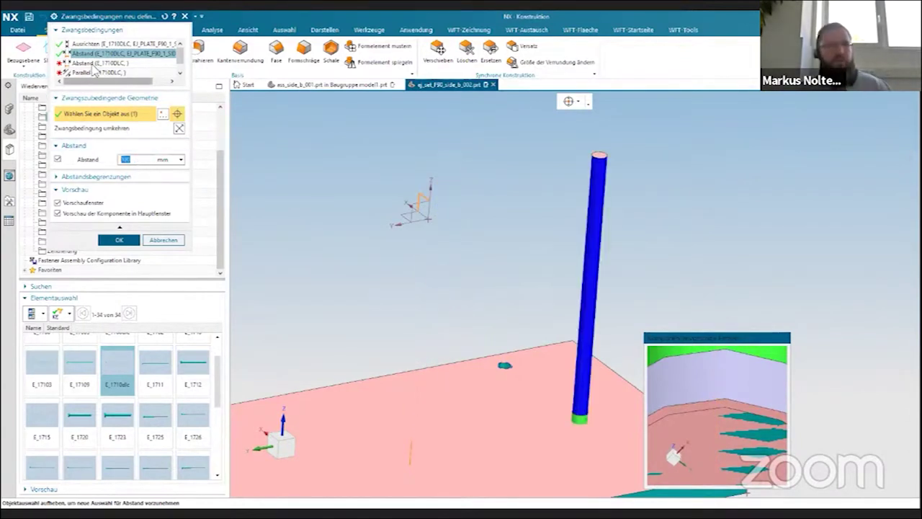
# Set the second distance to 120 mm, handle the parallel constraint and confirm the placement
pyautogui.click(94, 63)
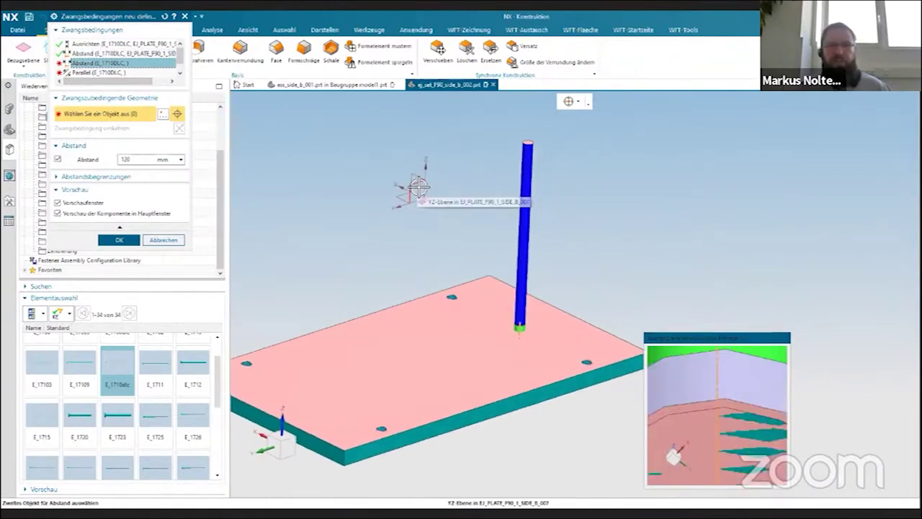
pyautogui.doubleClick(137, 160)
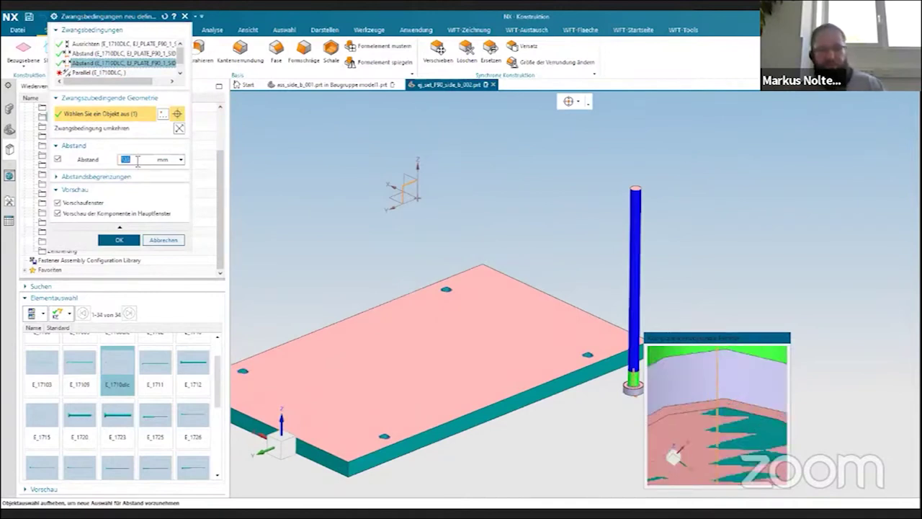
pyautogui.write('90')
pyautogui.press('Return')
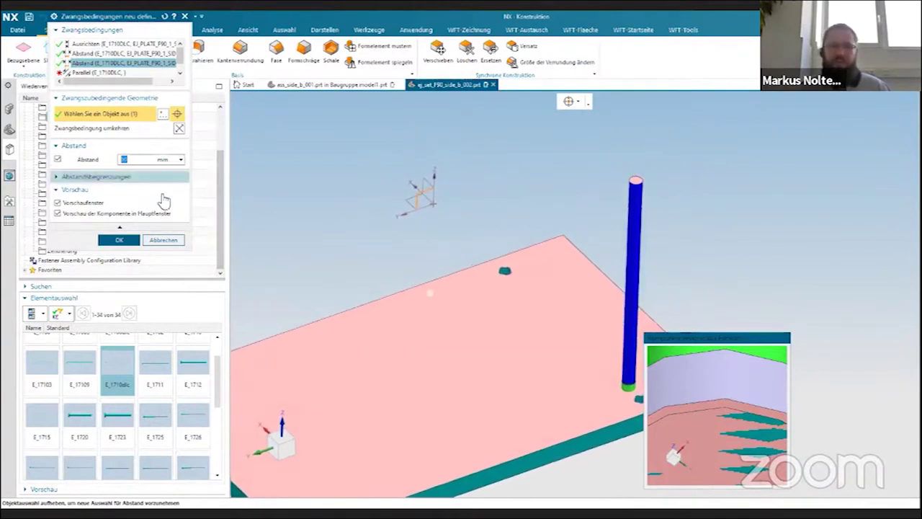
pyautogui.click(103, 73)
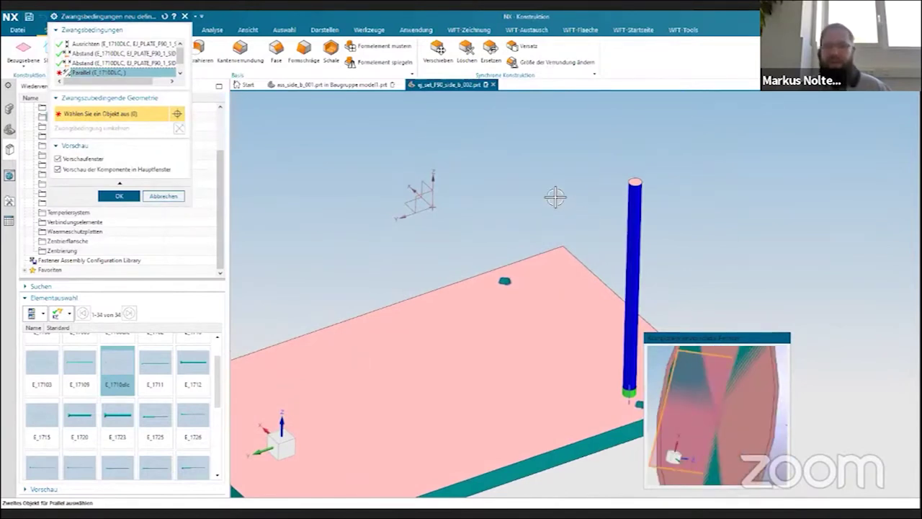
pyautogui.click(117, 197)
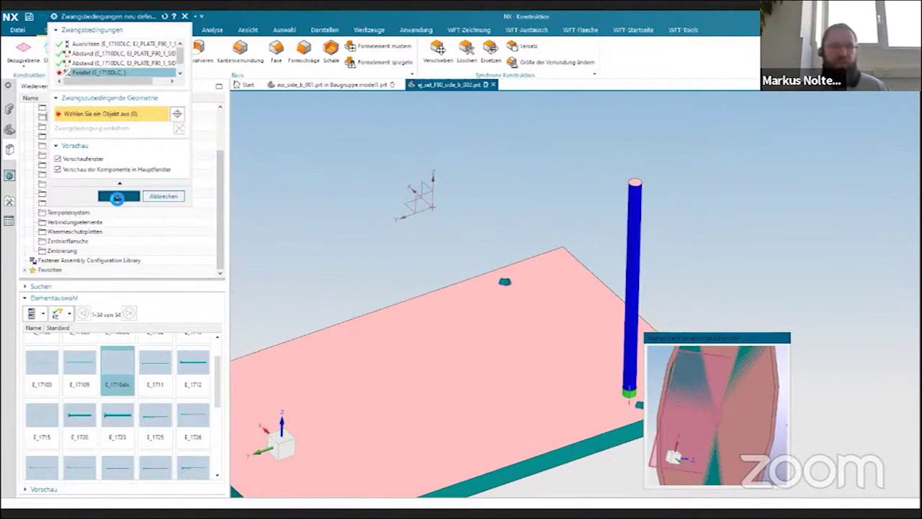
pyautogui.moveTo(375, 249); pyautogui.dragTo(115, 401, button='middle')
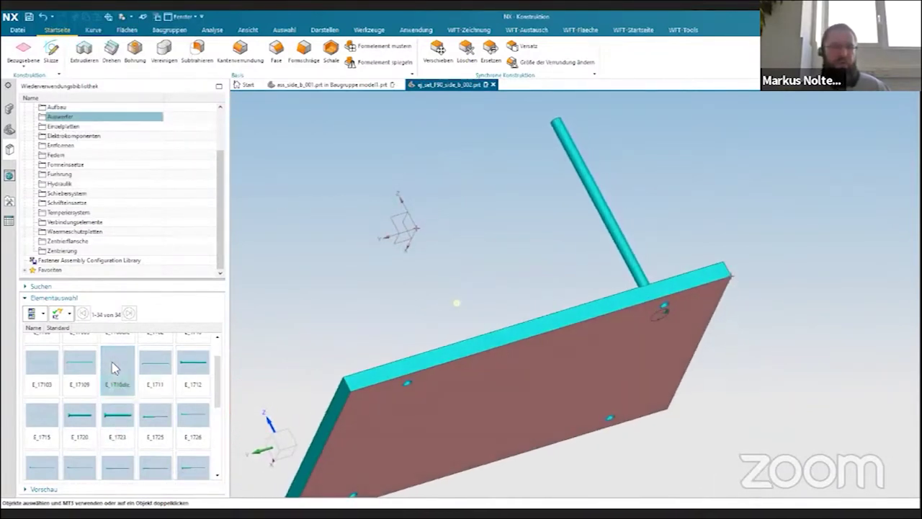
# Add a second E 1710 DLC pin sized d1 12 mm and length 200 mm
pyautogui.rightClick(113, 364)
pyautogui.click(131, 369)
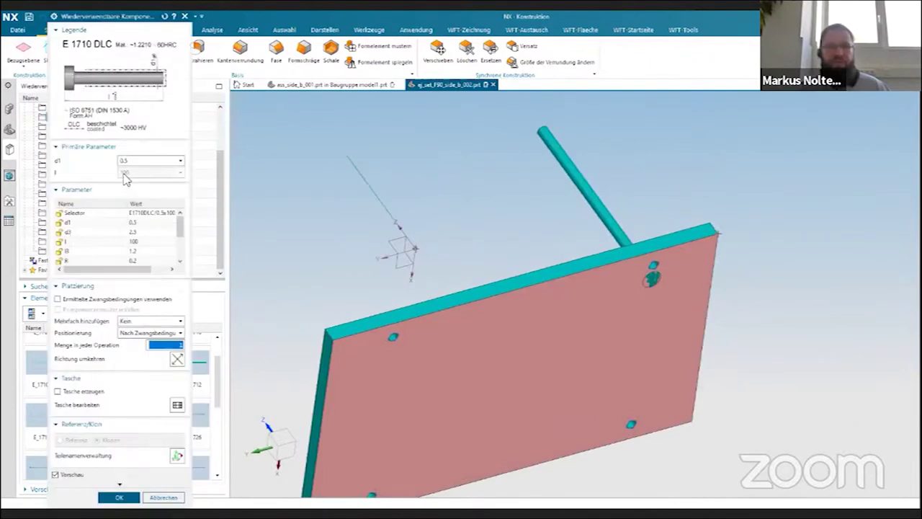
pyautogui.click(142, 163)
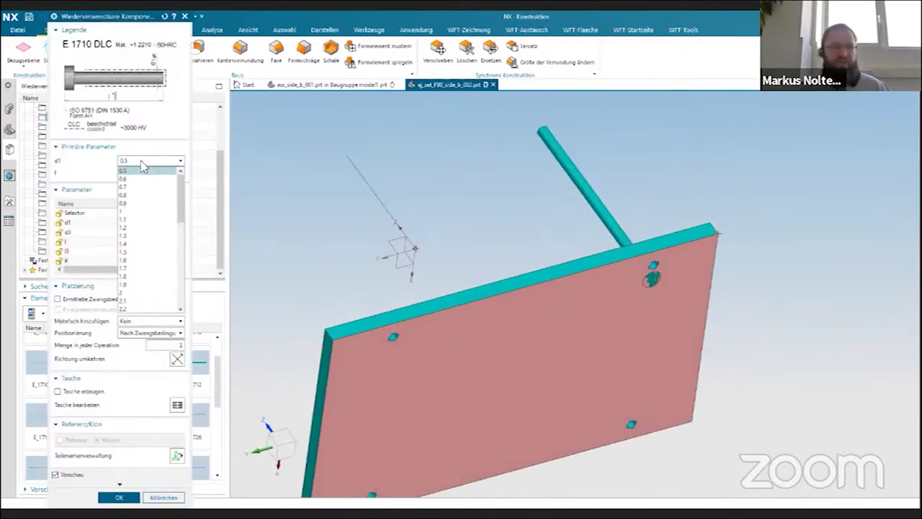
pyautogui.scroll(-3, 144, 266)
pyautogui.scroll(-3, 161, 272)
pyautogui.scroll(-3, 137, 281)
pyautogui.click(124, 268)
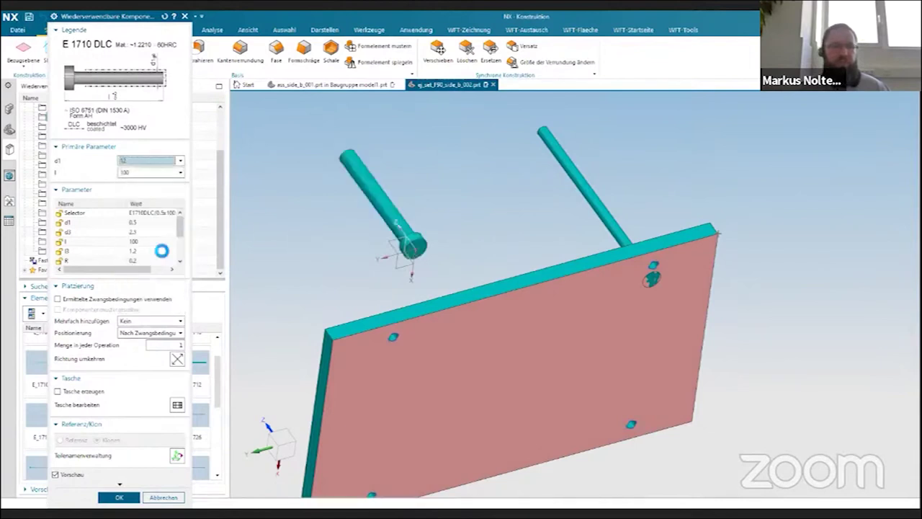
pyautogui.click(133, 173)
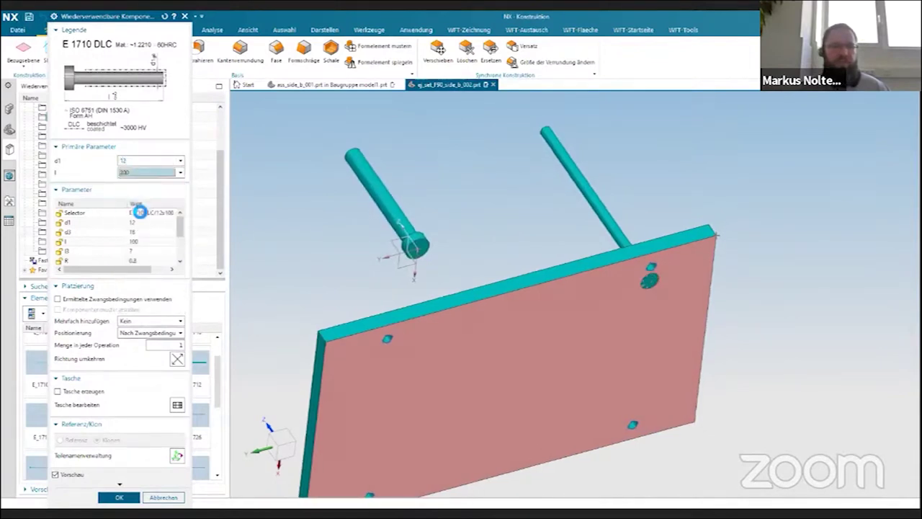
pyautogui.click(139, 209)
pyautogui.click(121, 497)
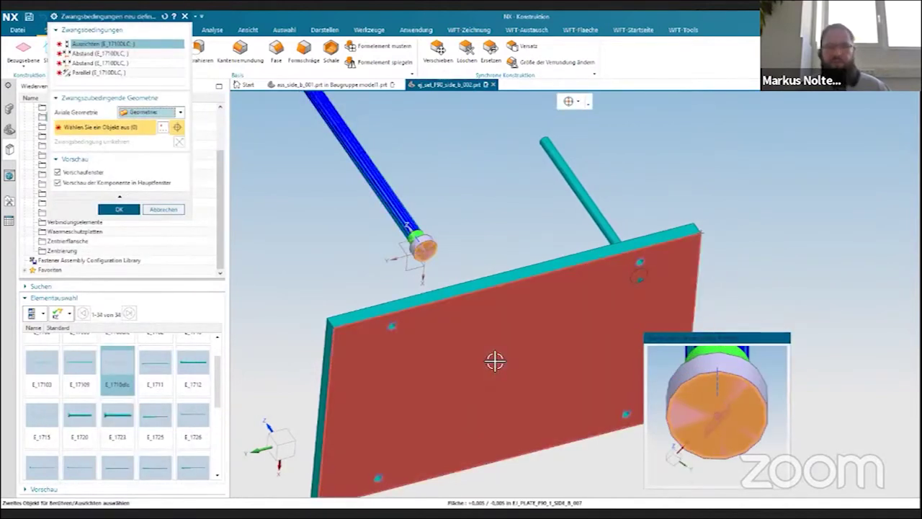
# Align the 12 × 200 pin to the plate face and move it upright onto the plate
pyautogui.click(119, 209)
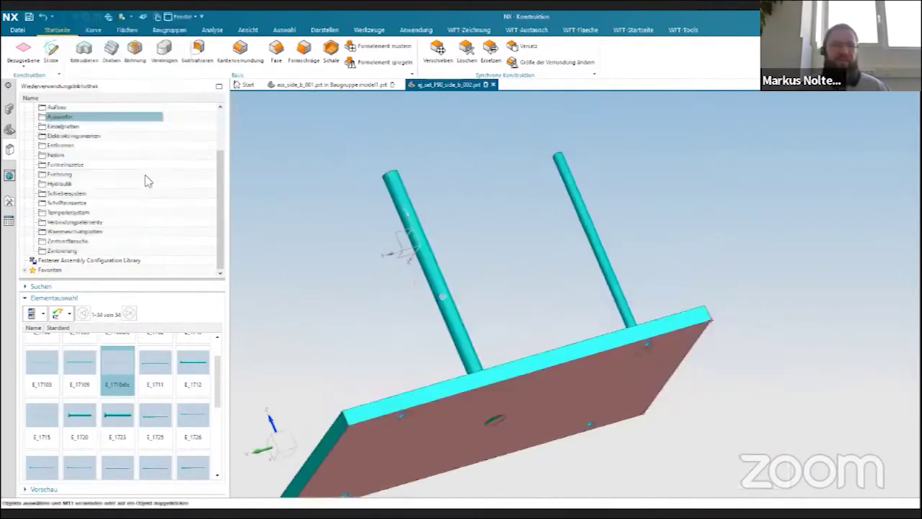
pyautogui.rightClick(448, 189)
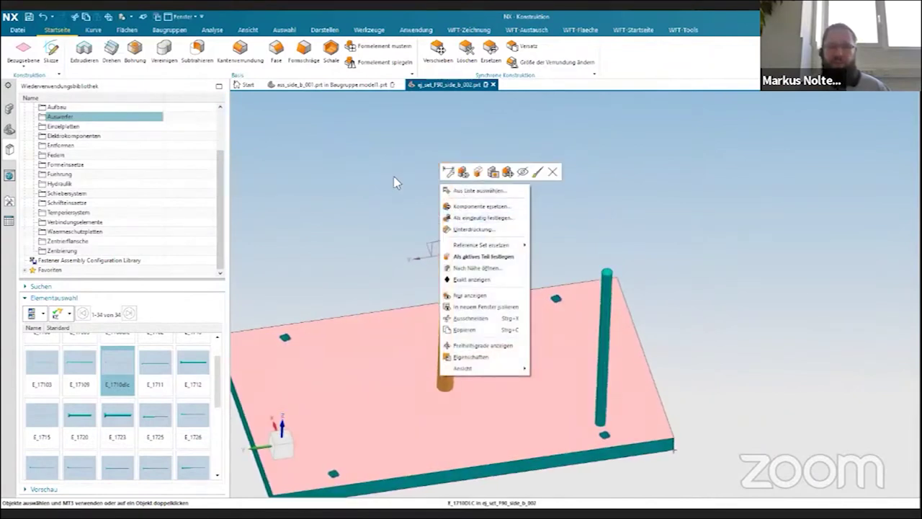
pyautogui.rightClick(450, 196)
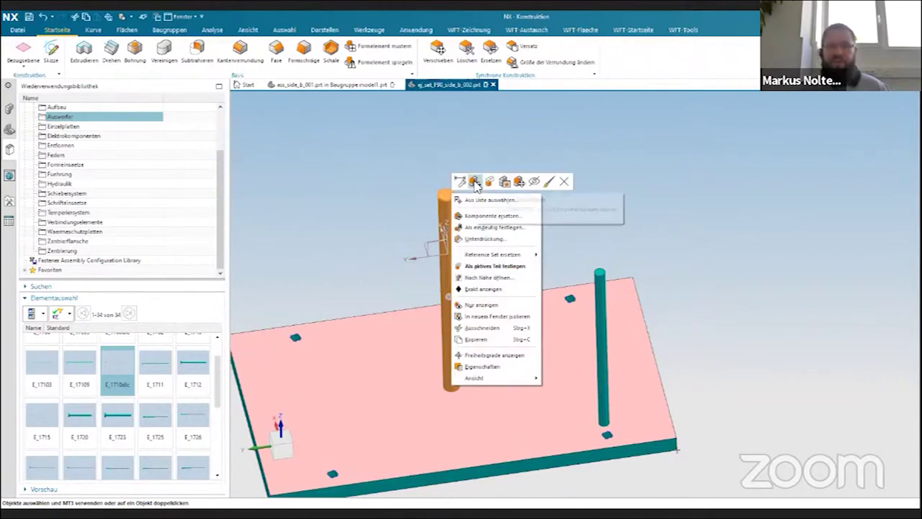
pyautogui.click(520, 182)
pyautogui.write('200')
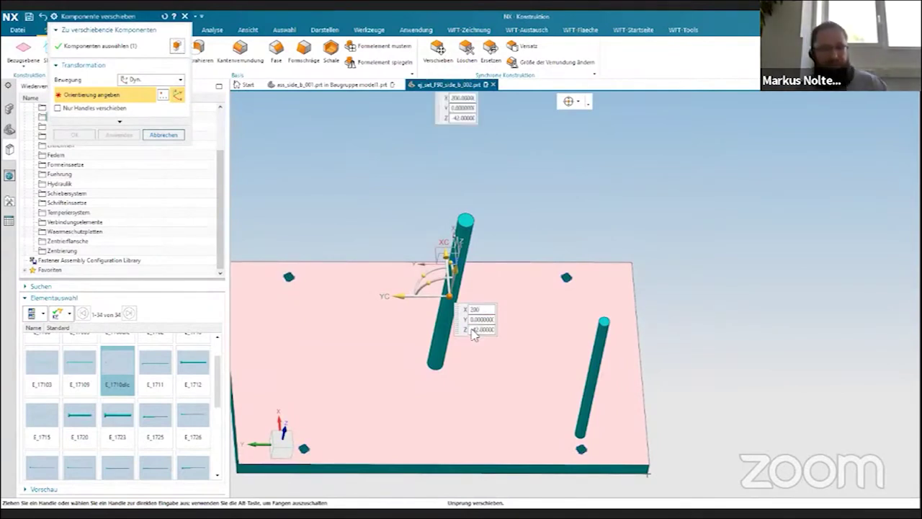
pyautogui.press('Tab')
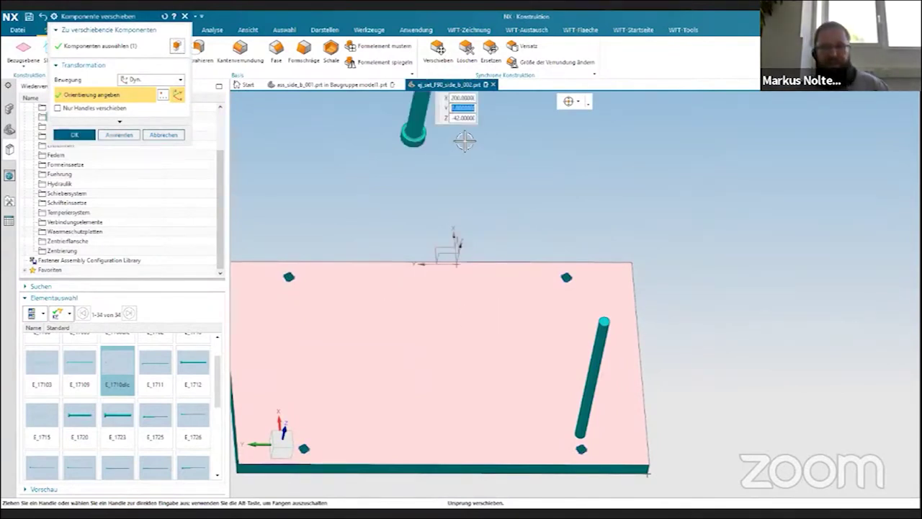
pyautogui.moveTo(443, 195); pyautogui.dragTo(382, 155, button='middle')
pyautogui.moveTo(375, 148); pyautogui.dragTo(405, 273)
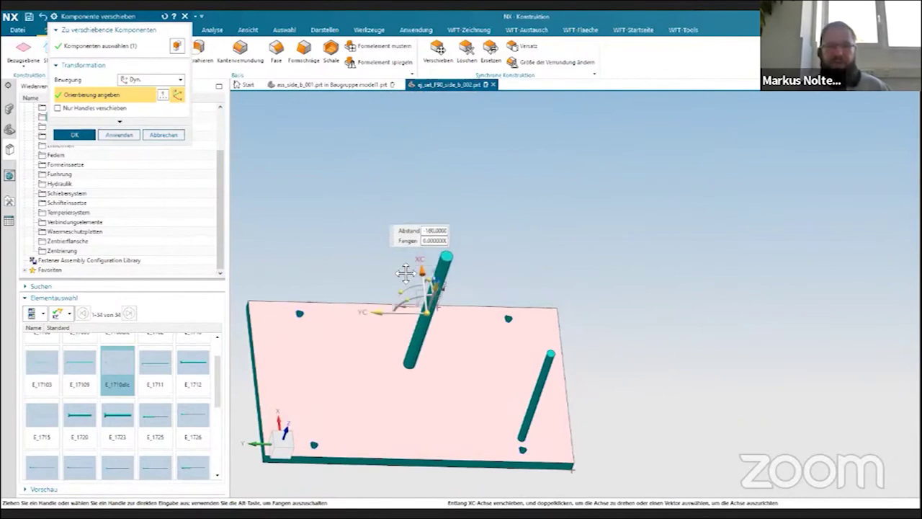
pyautogui.moveTo(427, 304); pyautogui.dragTo(302, 202)
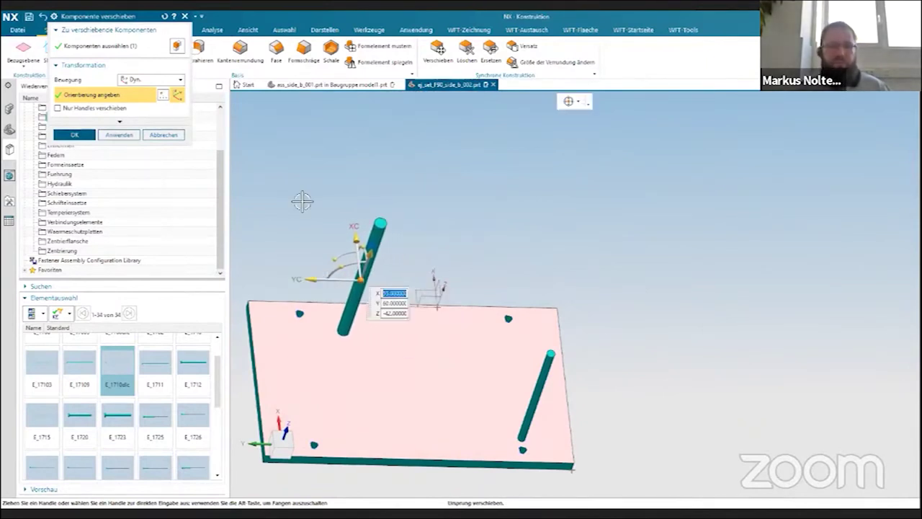
pyautogui.click(74, 135)
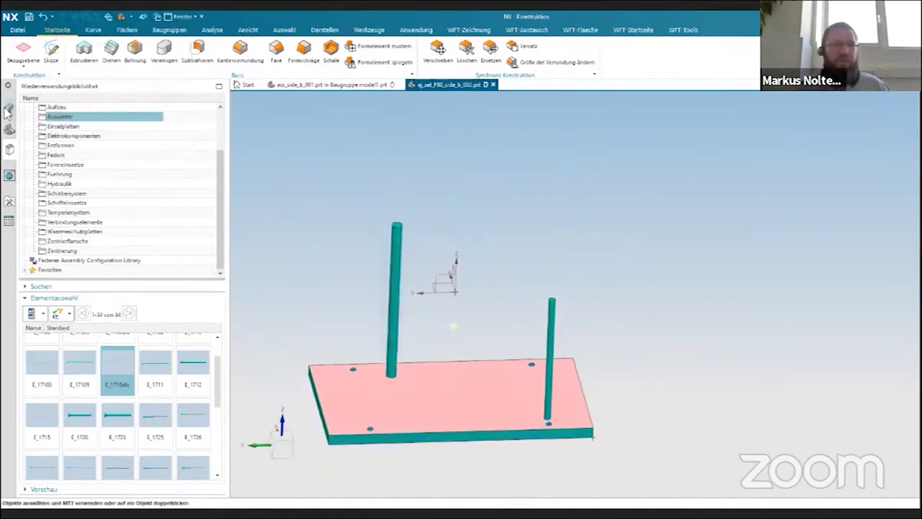
pyautogui.click(9, 121)
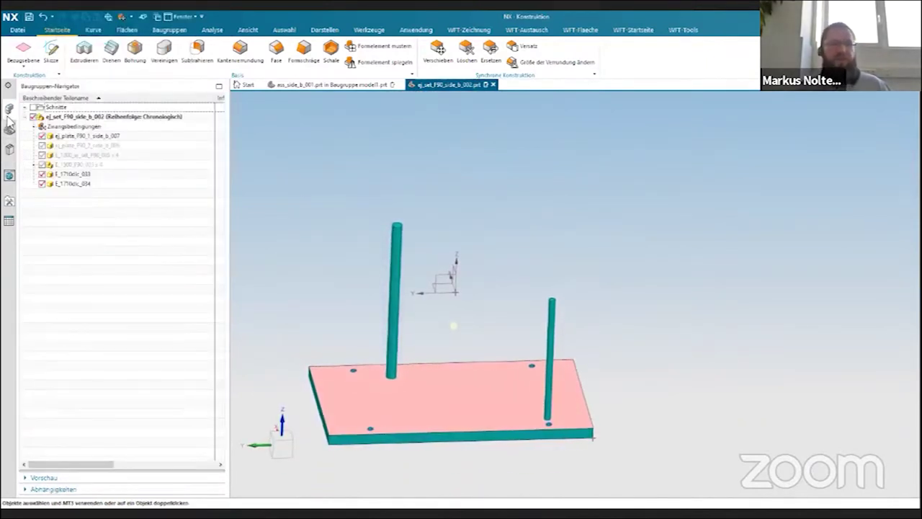
# Set both ejector pins to the FALSE reference set, then switch pin E_1710clc_034 to TRUE
pyautogui.click(75, 174)
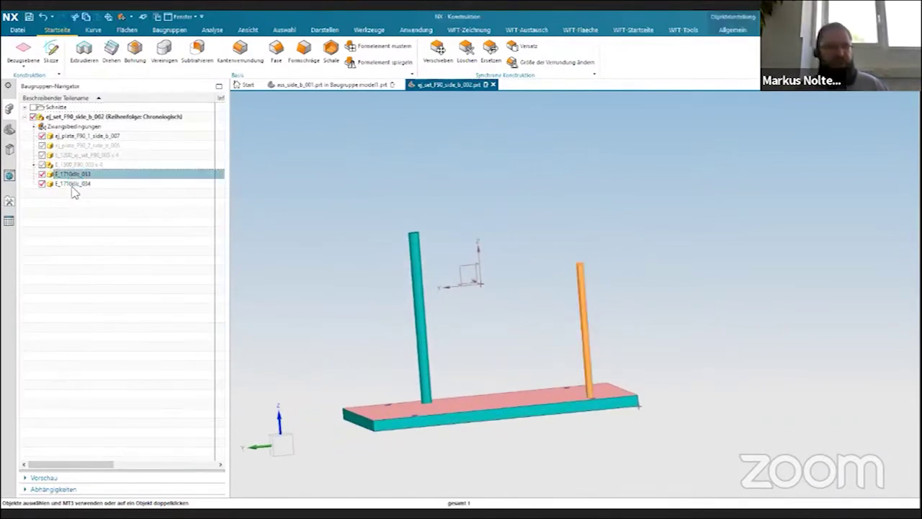
pyautogui.keyDown('shift'); pyautogui.click(73, 183); pyautogui.keyUp('shift')
pyautogui.rightClick(73, 185)
pyautogui.moveTo(113, 281)
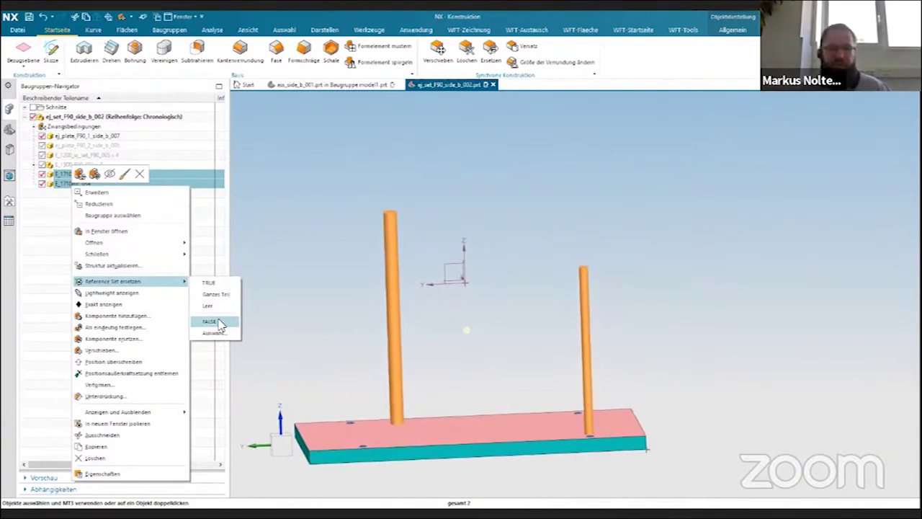
pyautogui.click(219, 322)
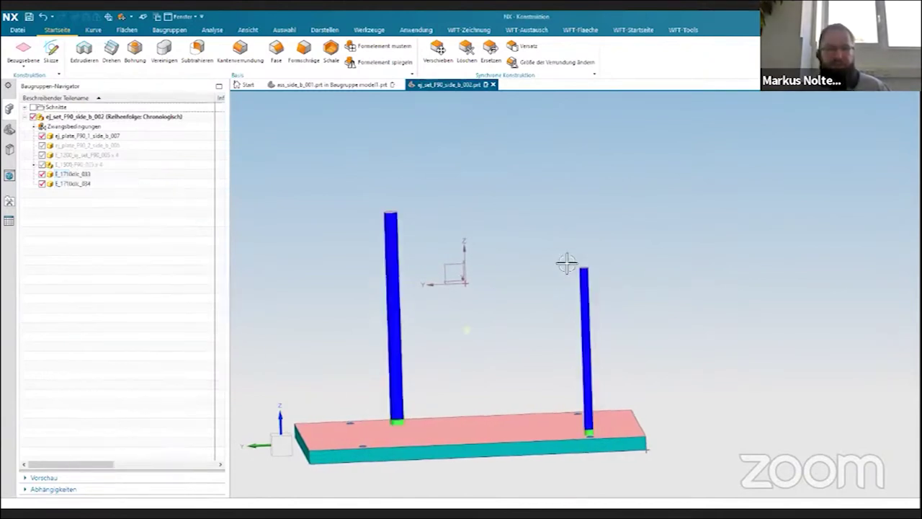
pyautogui.click(79, 176)
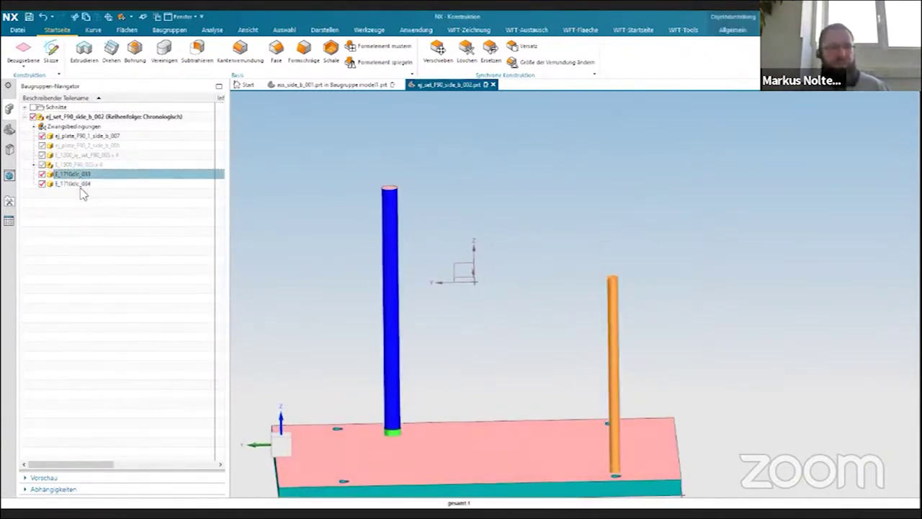
pyautogui.keyDown('ctrl'); pyautogui.click(82, 188); pyautogui.keyUp('ctrl')
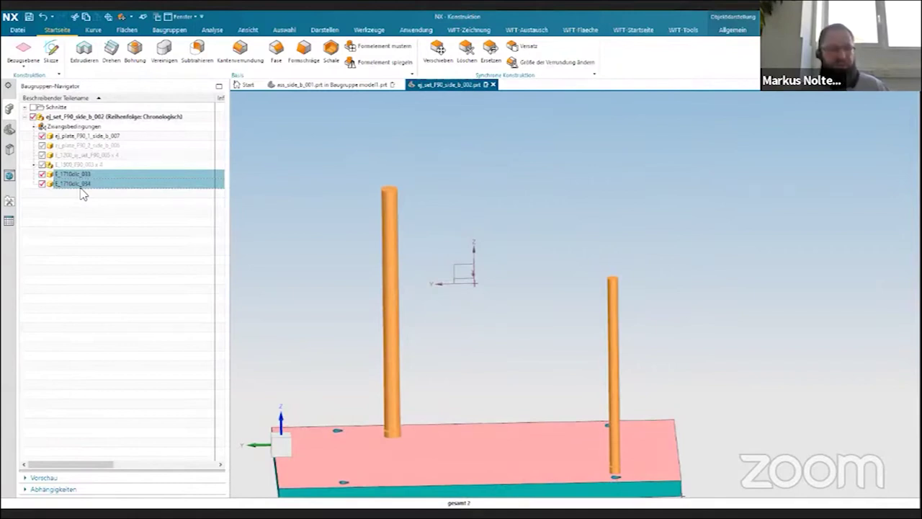
pyautogui.press('Escape')
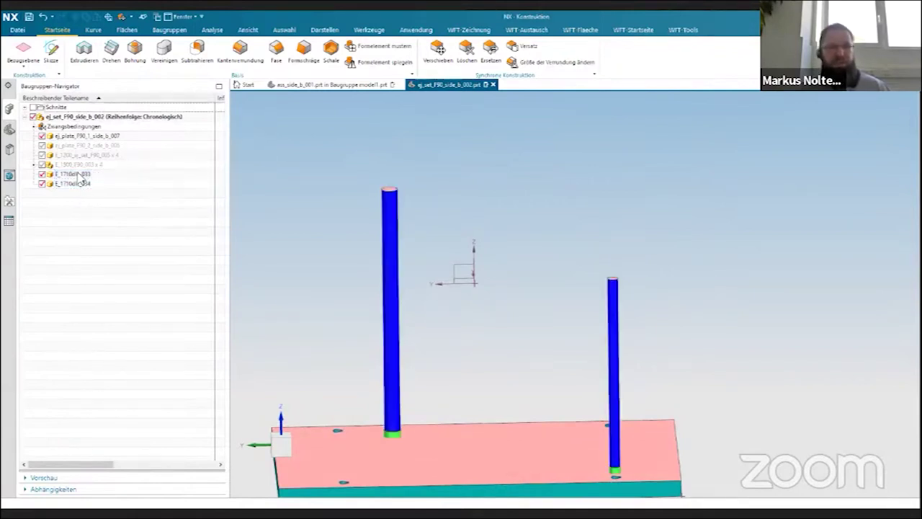
pyautogui.click(80, 176)
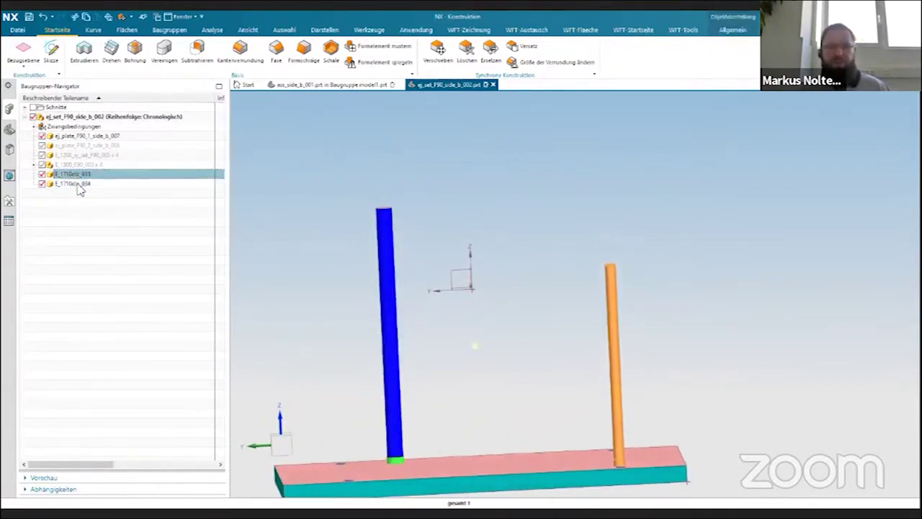
pyautogui.click(78, 185)
pyautogui.rightClick(79, 185)
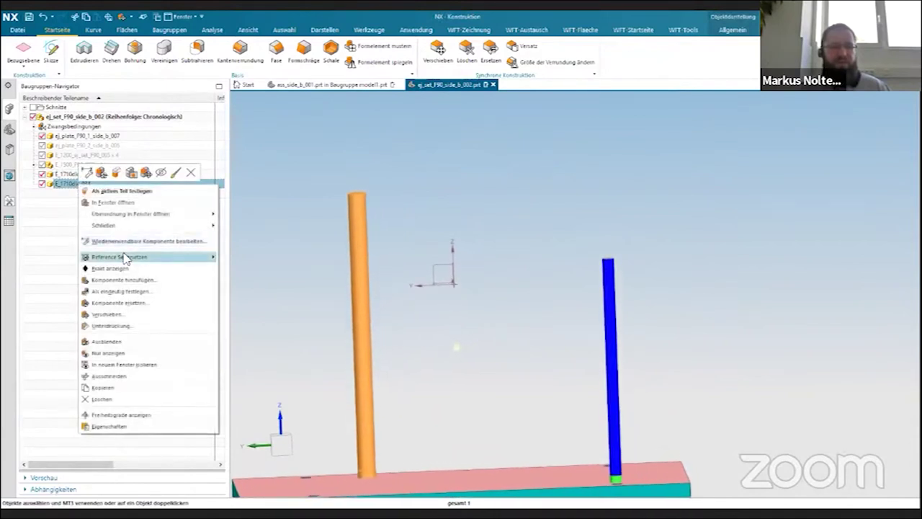
pyautogui.click(299, 149)
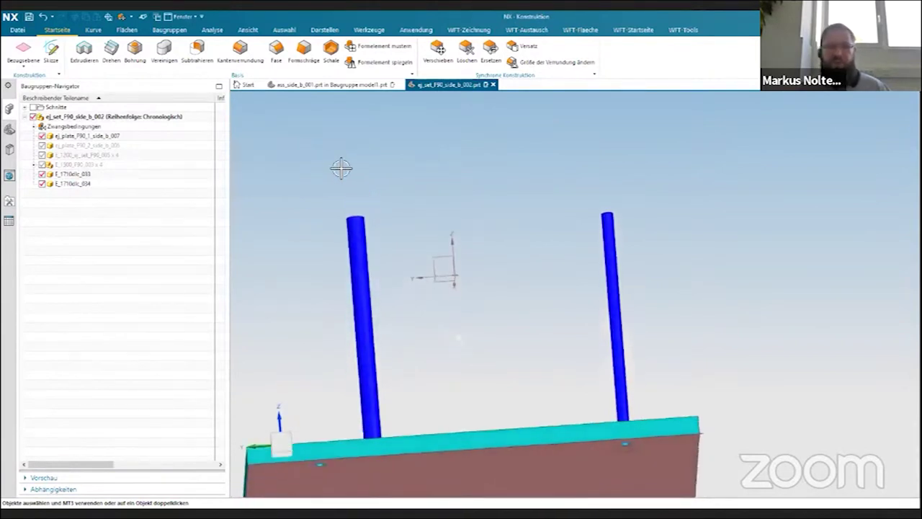
# Display the model fully shaded and begin editing the ejector plate's display with Ctrl+J
pyautogui.moveTo(401, 182); pyautogui.dragTo(444, 349, button='middle')
pyautogui.rightClick(447, 351)
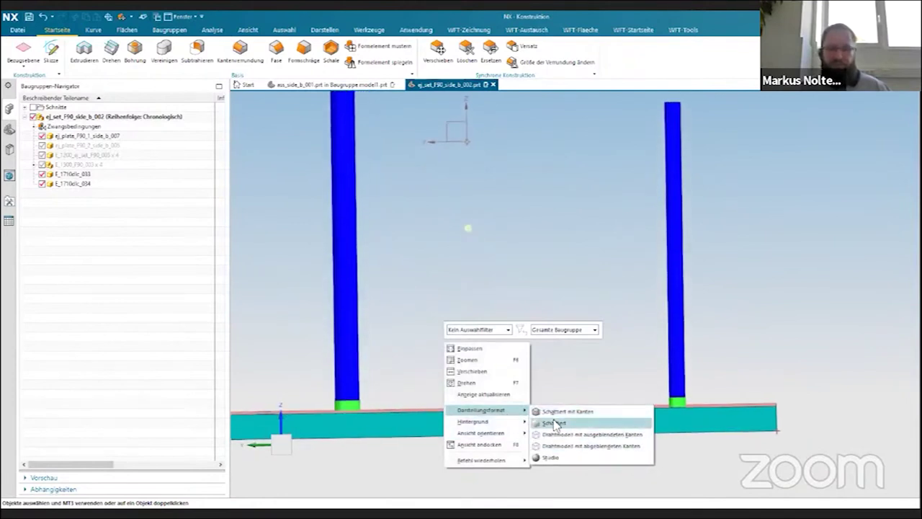
pyautogui.scroll(3, 500, 408)
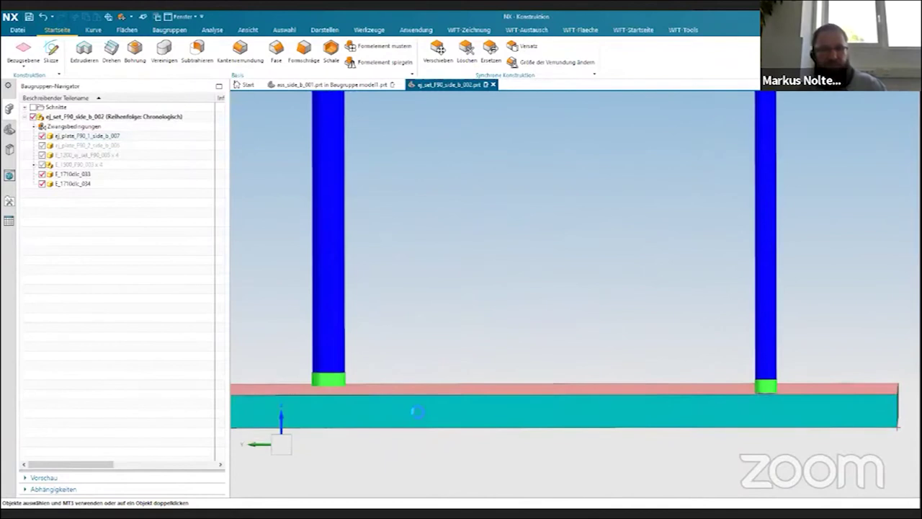
pyautogui.hotkey('ctrl', 'j')
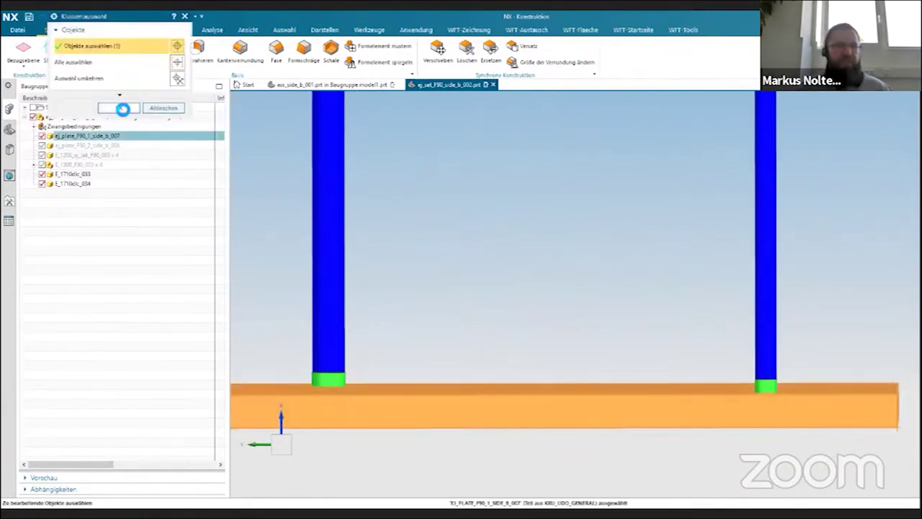
# Make the ejector plate 50% transparent
pyautogui.moveTo(106, 148); pyautogui.dragTo(132, 149)
pyautogui.scroll(5, 457, 226)
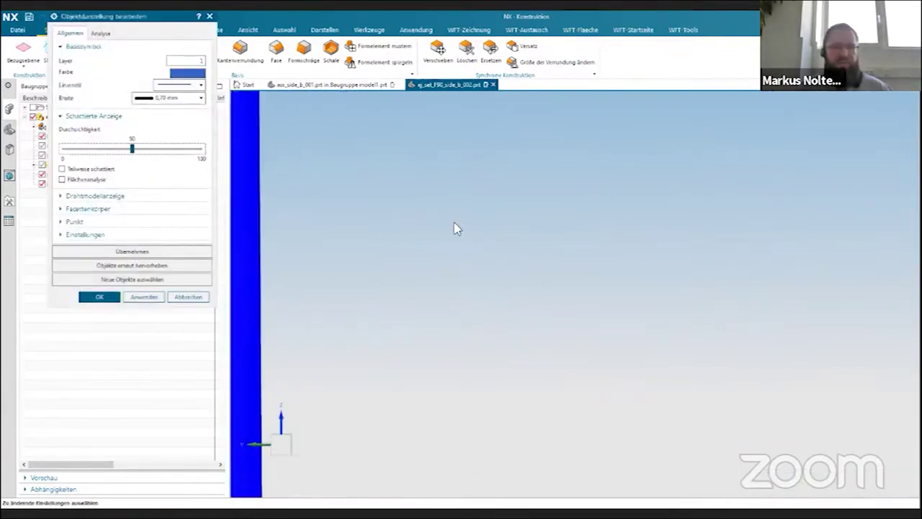
pyautogui.press('Return')
pyautogui.press('Return')
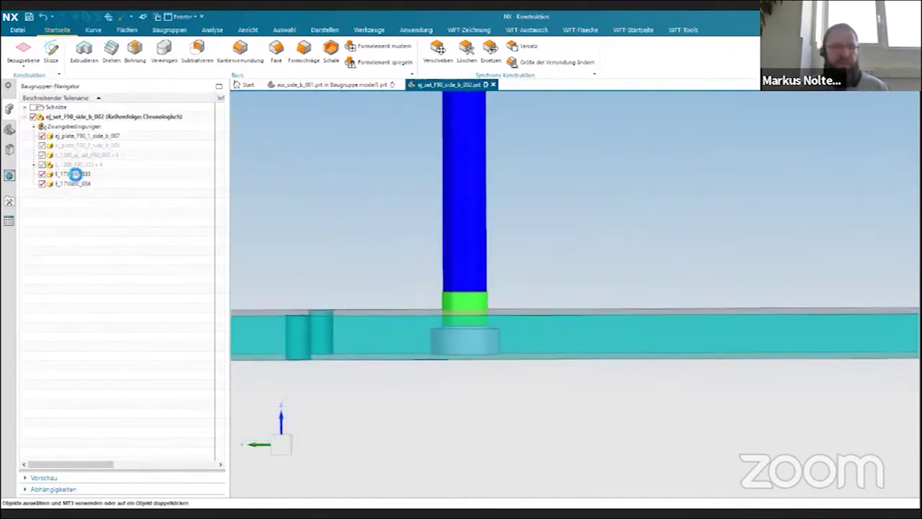
# Show pin E_1710clc_034 as the entire part and start a section view through pin and plate
pyautogui.click(76, 174)
pyautogui.rightClick(76, 185)
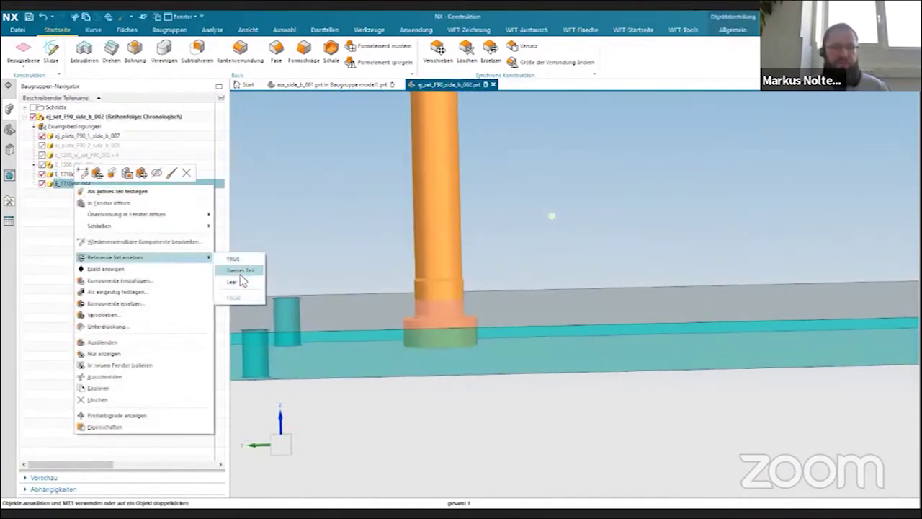
pyautogui.click(242, 274)
pyautogui.scroll(3, 617, 263)
pyautogui.scroll(2, 616, 263)
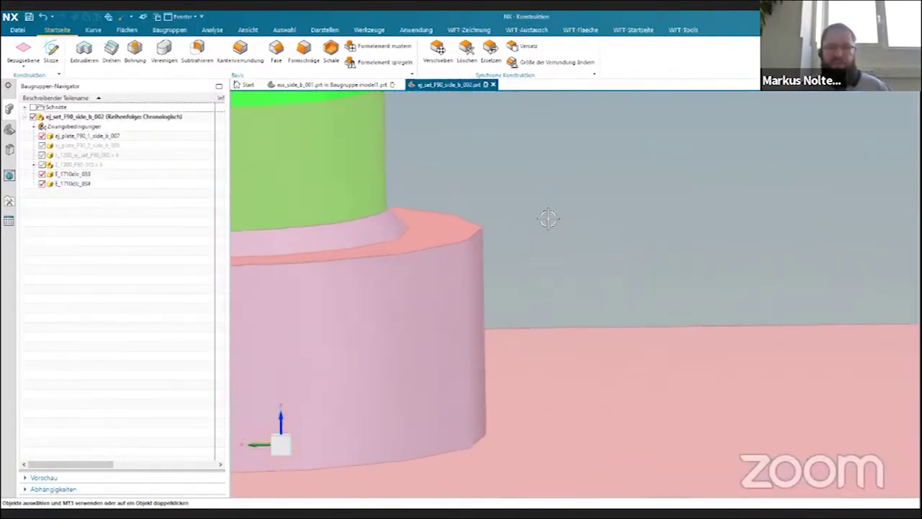
pyautogui.scroll(2, 549, 216)
pyautogui.moveTo(457, 261)
pyautogui.mouseDown(button='middle')
pyautogui.moveTo(526, 308)
pyautogui.moveTo(533, 325)
pyautogui.mouseUp(button='middle')
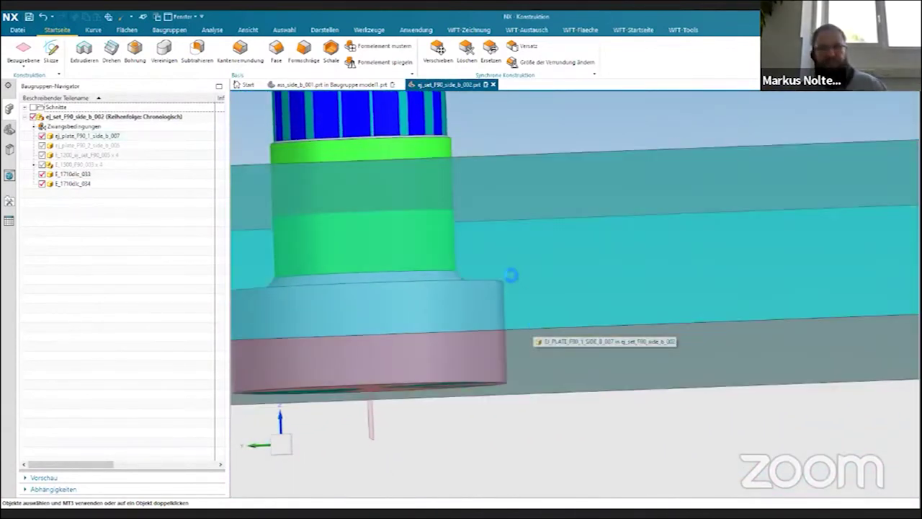
pyautogui.hotkey('ctrl', 'h')
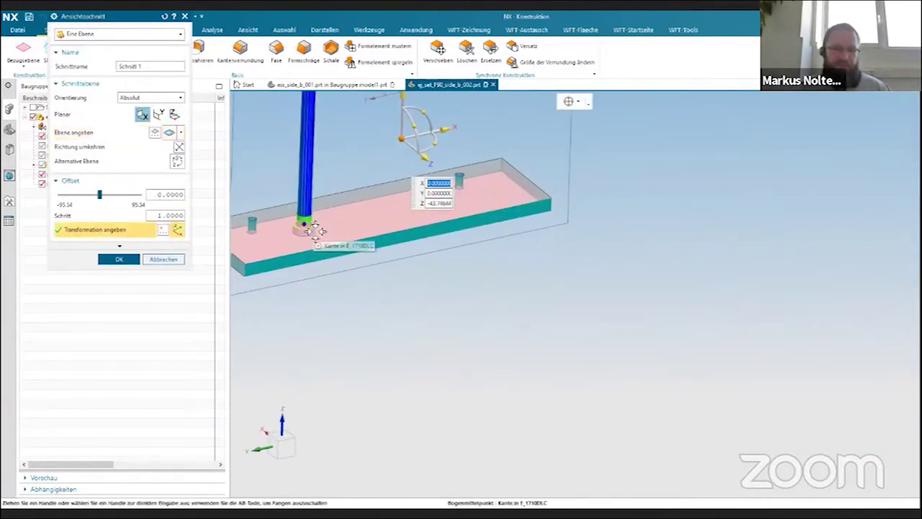
pyautogui.click(308, 226)
pyautogui.scroll(5, 627, 402)
pyautogui.scroll(3, 334, 210)
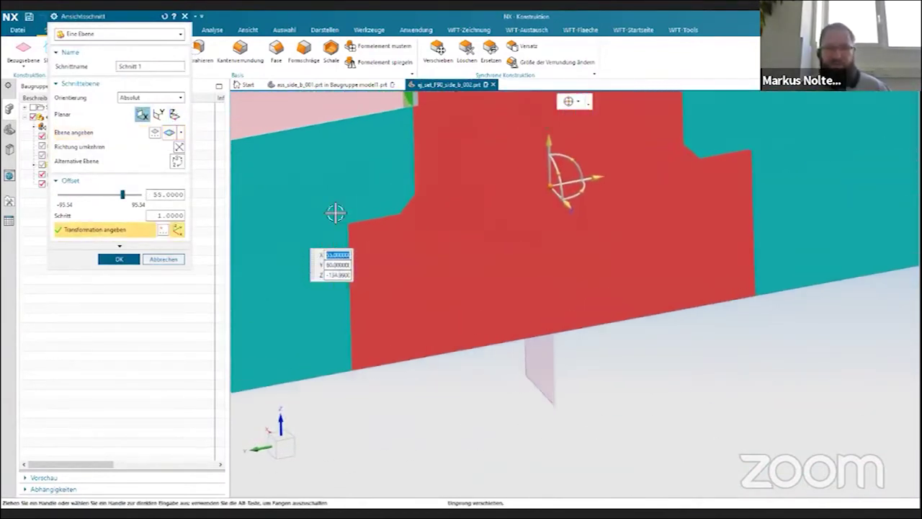
pyautogui.click(116, 259)
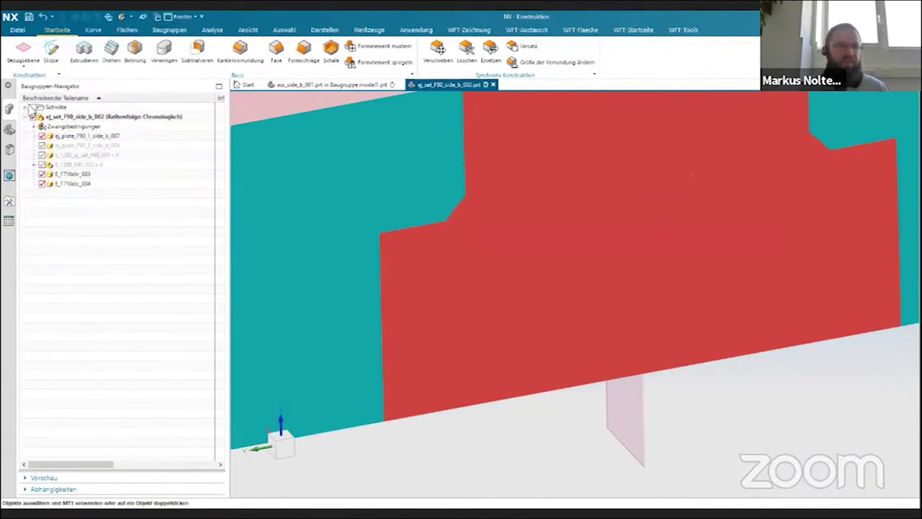
pyautogui.moveTo(319, 259); pyautogui.dragTo(548, 353, button='middle')
pyautogui.scroll(1, 547, 353)
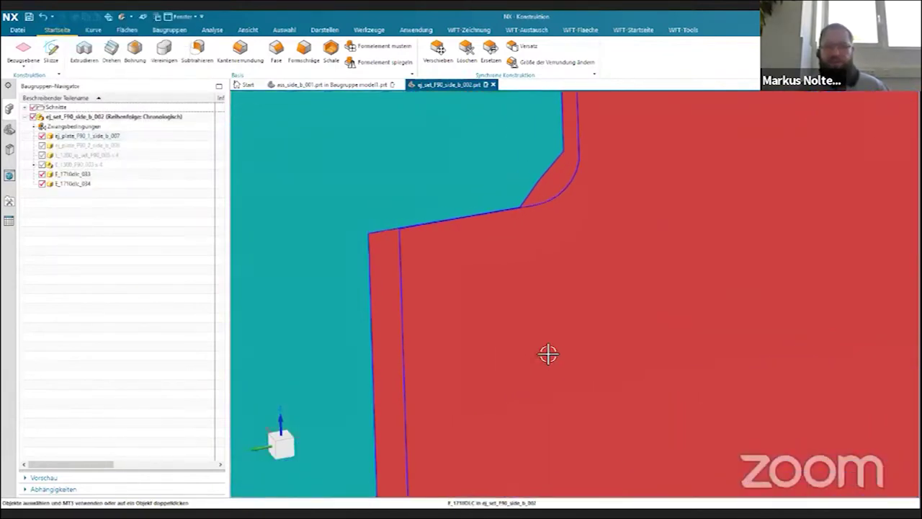
pyautogui.scroll(5, 519, 342)
pyautogui.scroll(1, 454, 259)
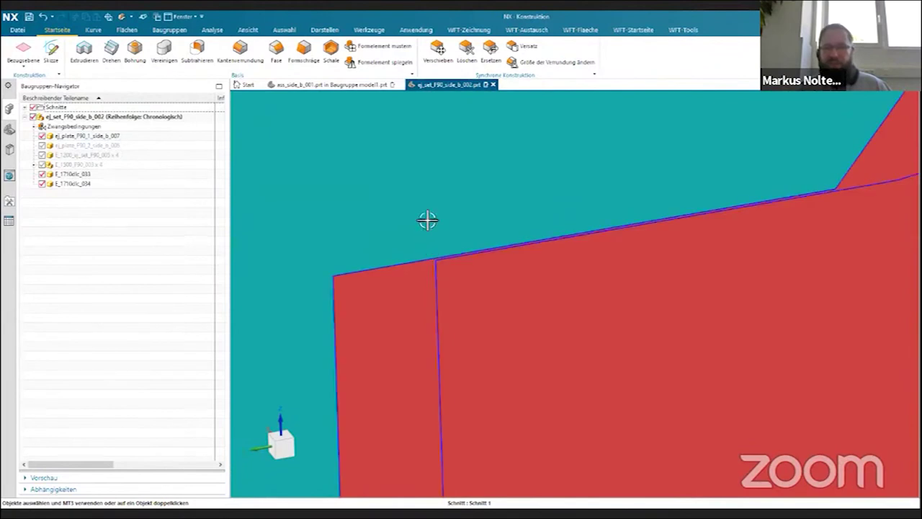
pyautogui.moveTo(389, 181)
pyautogui.mouseDown(button='middle')
pyautogui.moveTo(364, 166)
pyautogui.moveTo(403, 181)
pyautogui.moveTo(399, 190)
pyautogui.moveTo(517, 206)
pyautogui.mouseUp(button='middle')
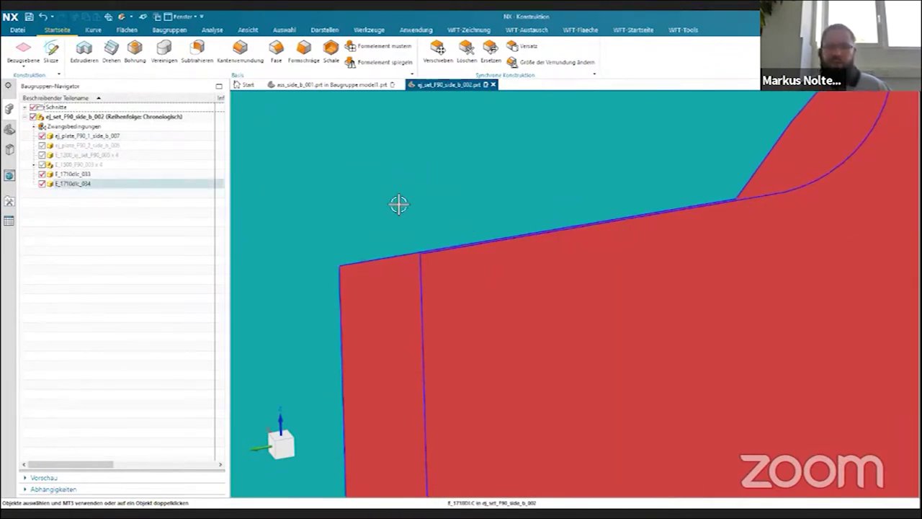
pyautogui.scroll(-3, 399, 204)
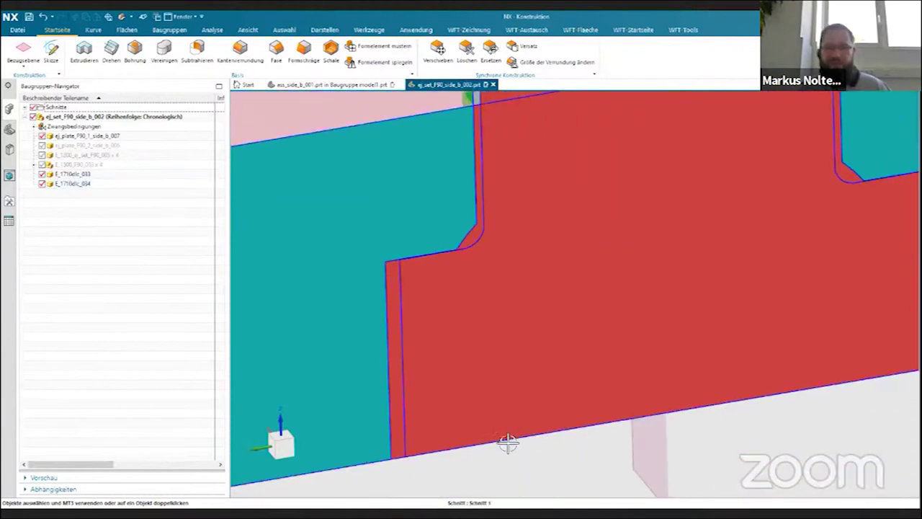
pyautogui.scroll(-2, 490, 477)
pyautogui.scroll(1, 400, 282)
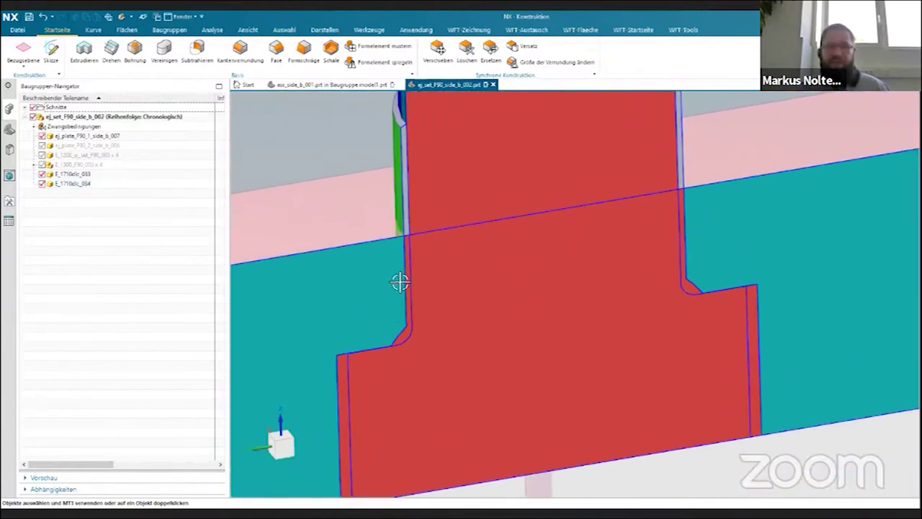
pyautogui.scroll(2, 627, 218)
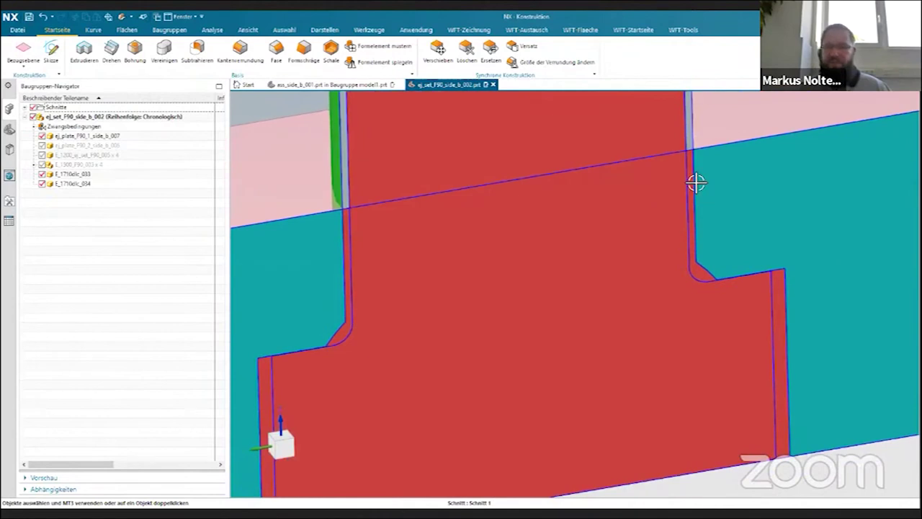
pyautogui.scroll(1, 710, 266)
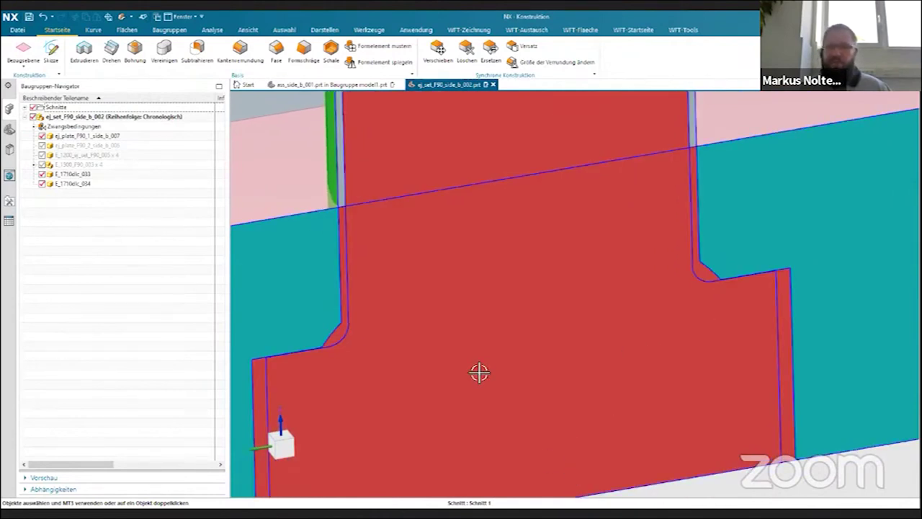
pyautogui.scroll(-5, 480, 372)
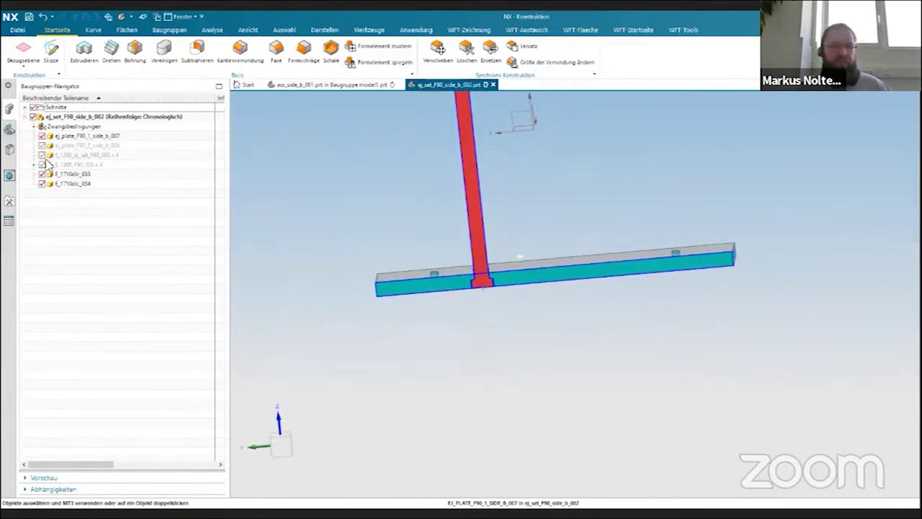
# Make ej_plate_F90_1_side_b_007 the work part and WAVE-link both ejector pin bodies into it
pyautogui.moveTo(329, 288); pyautogui.dragTo(360, 286, button='middle')
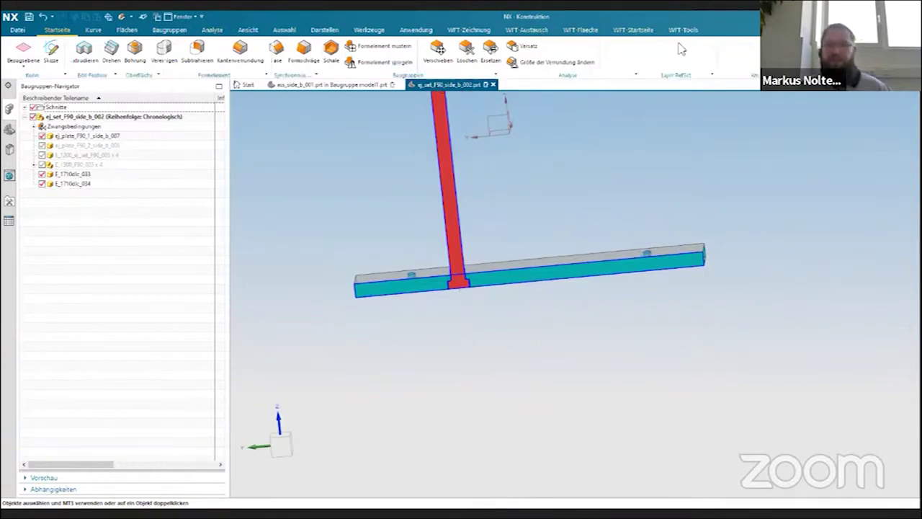
pyautogui.click(634, 30)
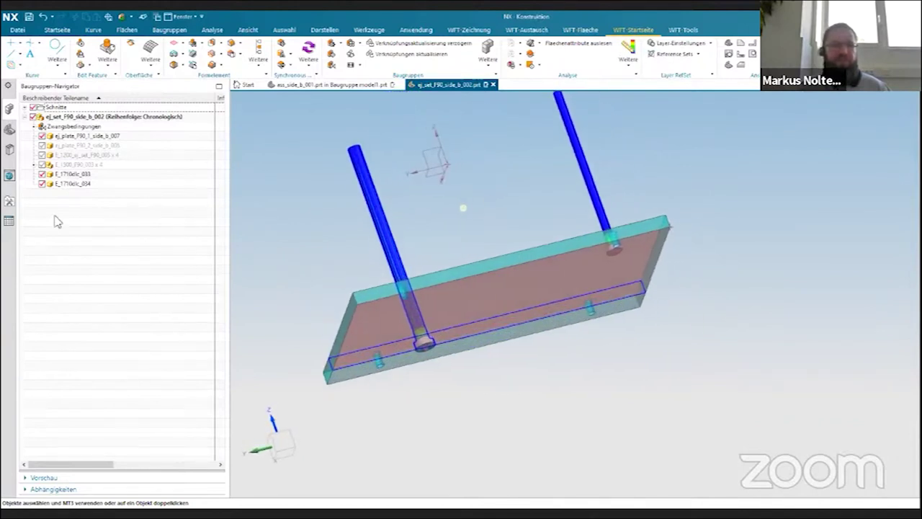
pyautogui.doubleClick(81, 138)
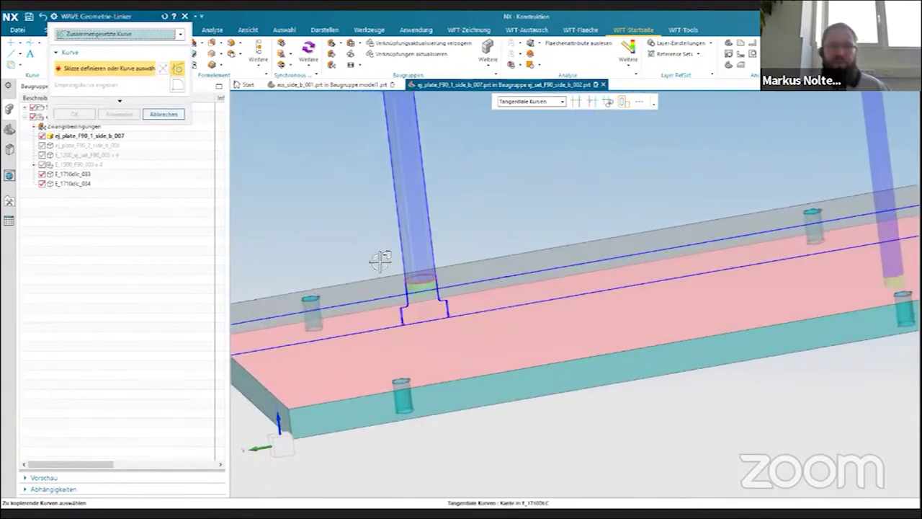
pyautogui.click(126, 38)
pyautogui.click(108, 93)
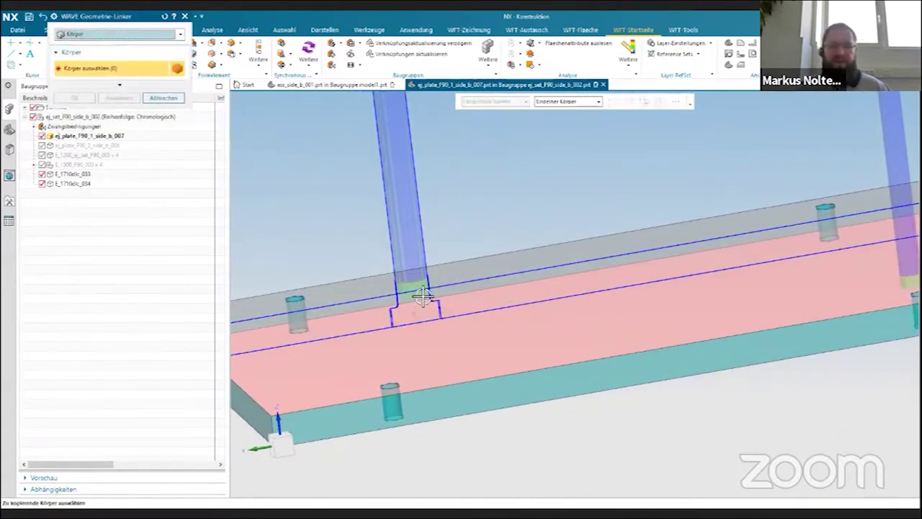
pyautogui.click(511, 296)
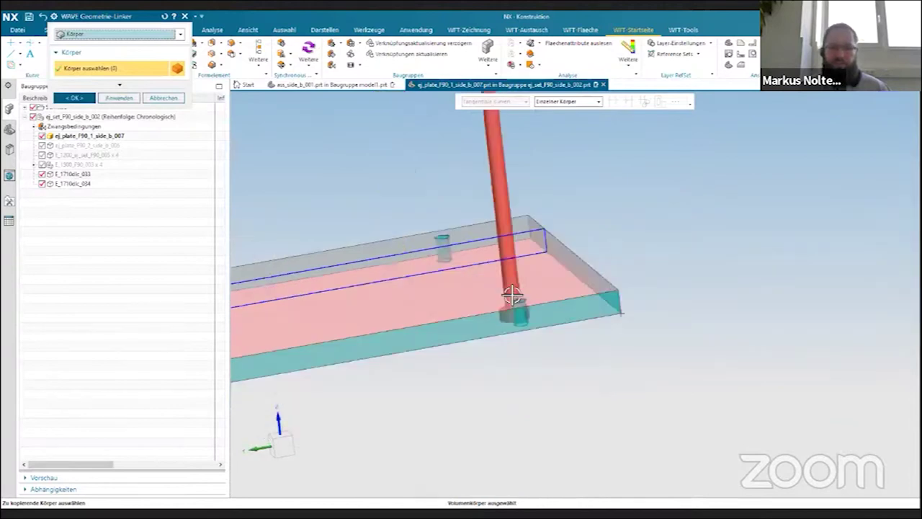
pyautogui.click(109, 98)
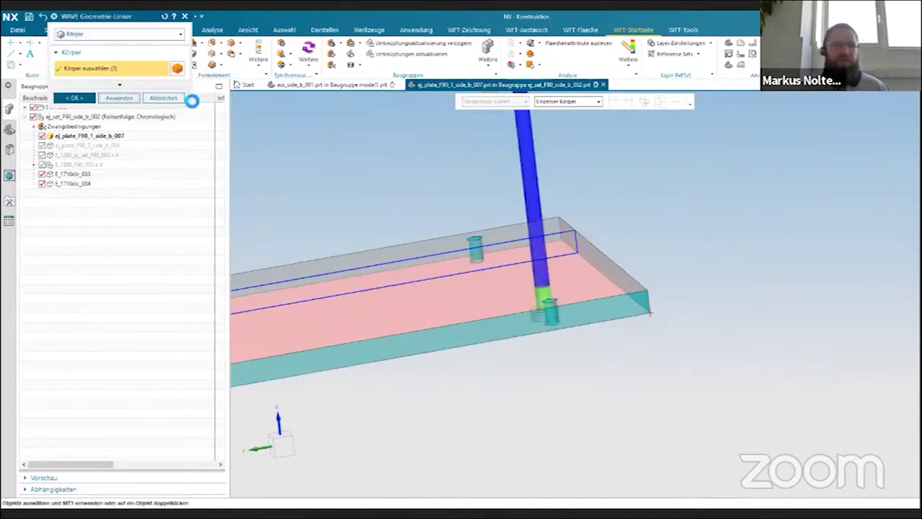
pyautogui.click(163, 98)
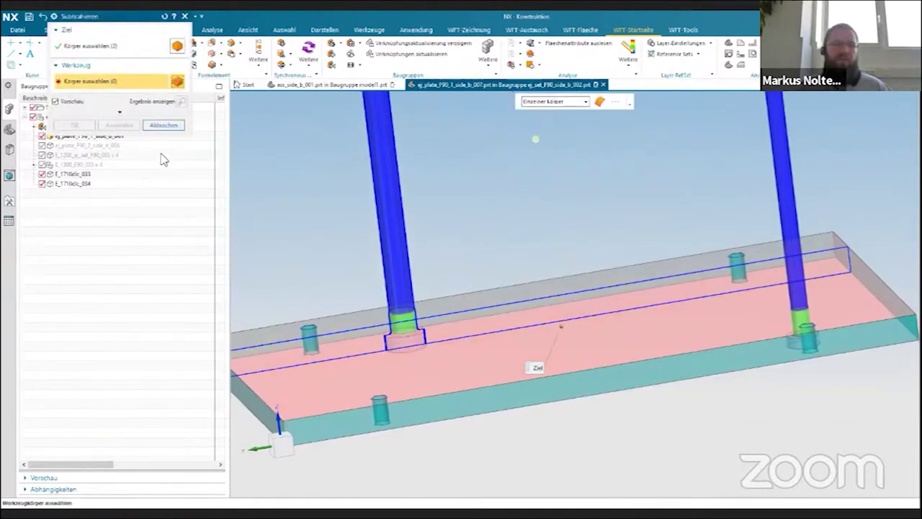
# Subtract the linked pin bodies from the ejector plate to cut counterbored pin holes
pyautogui.click(168, 126)
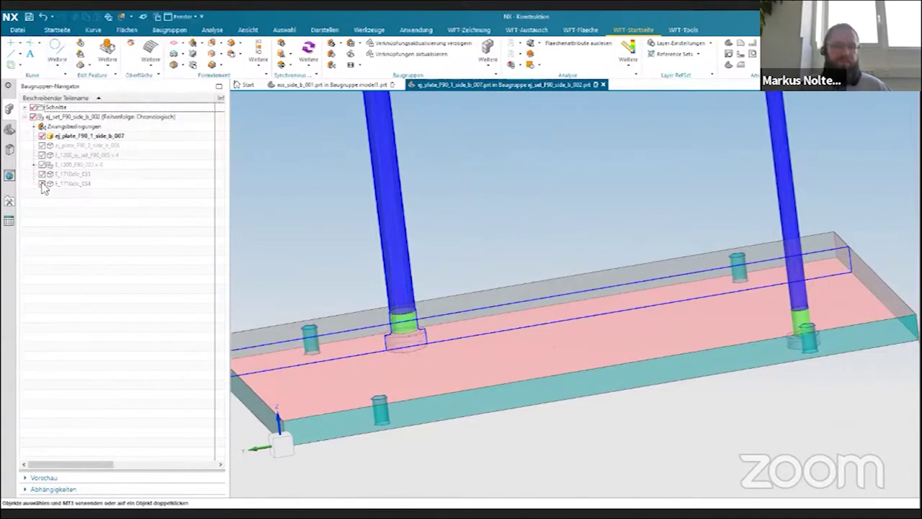
pyautogui.click(8, 149)
pyautogui.click(9, 131)
pyautogui.click(72, 204)
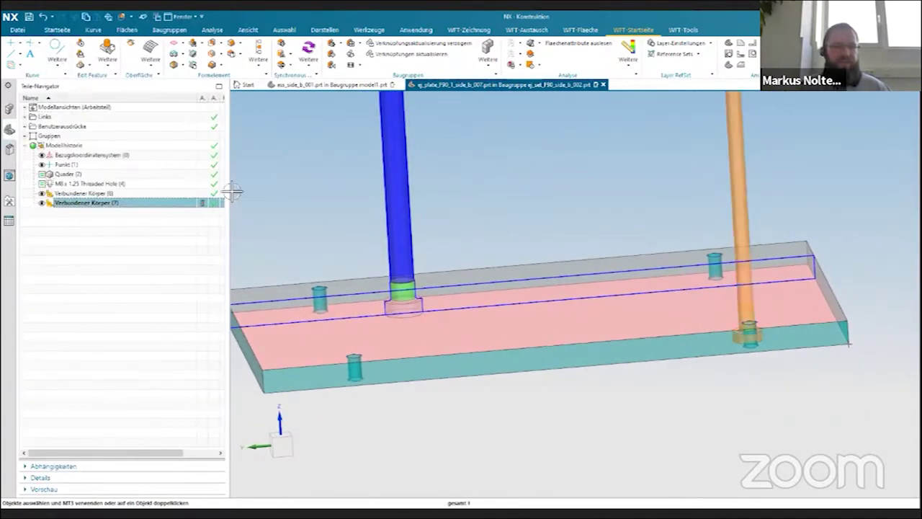
pyautogui.press('Escape')
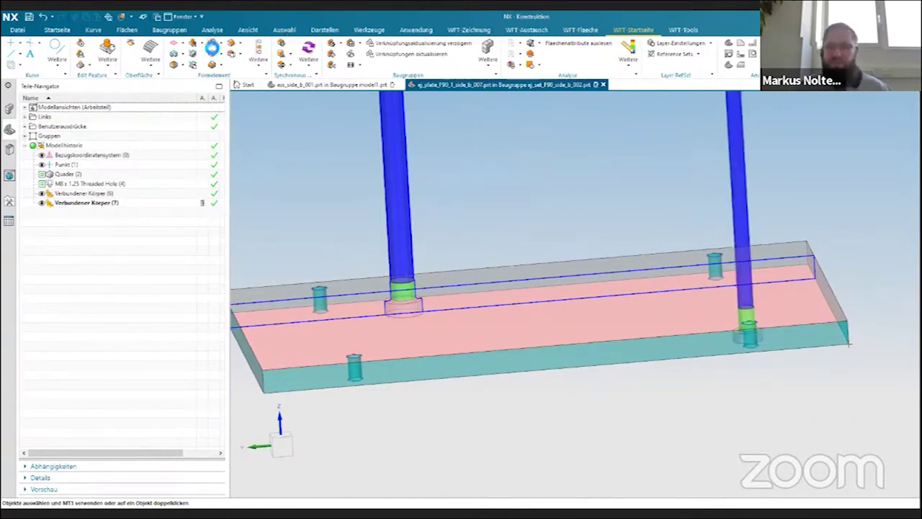
pyautogui.click(212, 48)
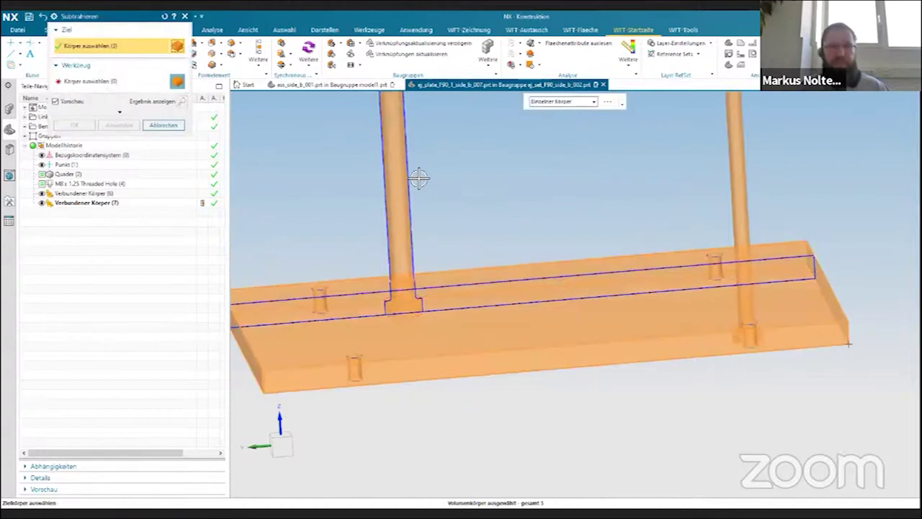
pyautogui.click(748, 174)
pyautogui.scroll(2, 750, 173)
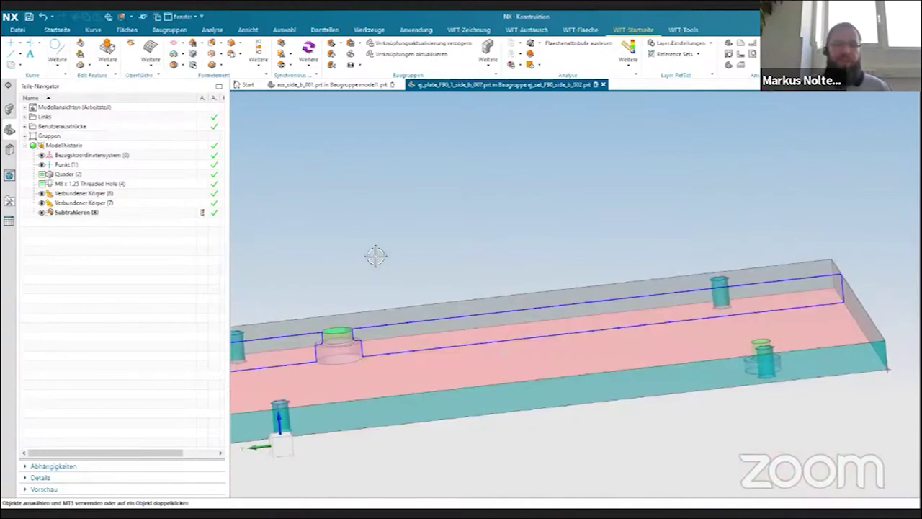
pyautogui.moveTo(374, 255)
pyautogui.mouseDown(button='middle')
pyautogui.moveTo(367, 197)
pyautogui.moveTo(440, 337)
pyautogui.moveTo(480, 259)
pyautogui.moveTo(410, 272)
pyautogui.moveTo(92, 229)
pyautogui.mouseUp(button='middle')
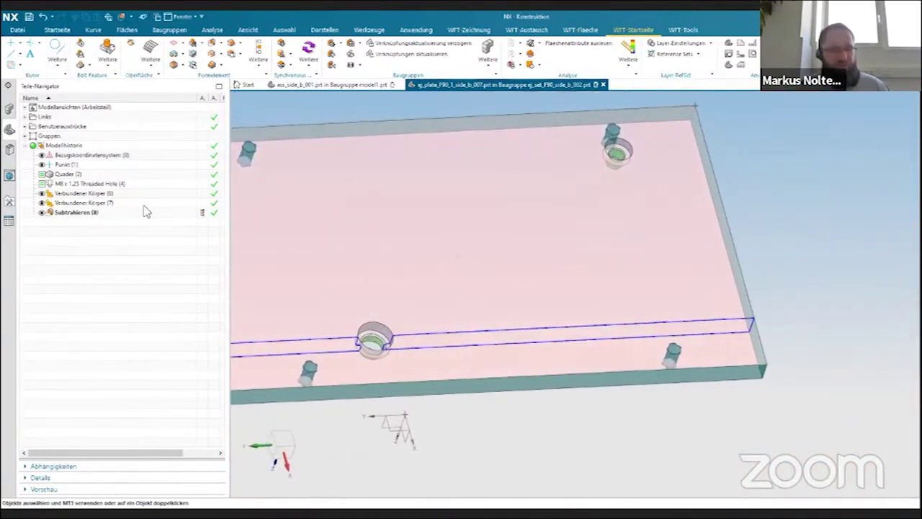
pyautogui.moveTo(144, 210); pyautogui.dragTo(204, 247, button='middle')
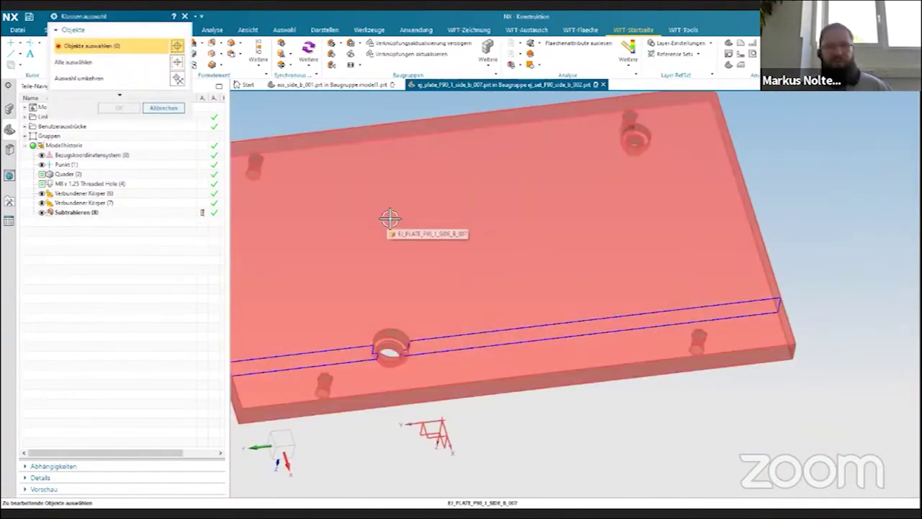
# Set the ejector plate's transparency to 0 and limit the selection filter to Fläche (faces)
pyautogui.middleClick(105, 160)
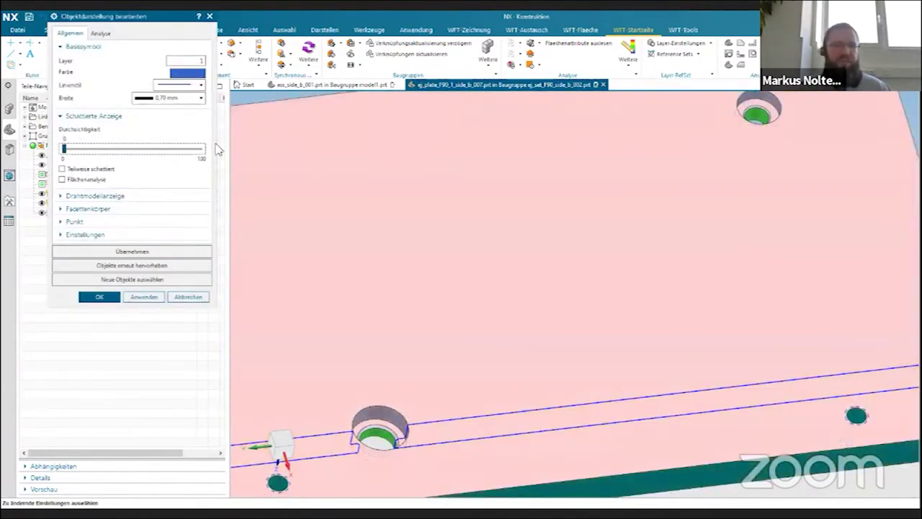
pyautogui.middleClick(197, 169)
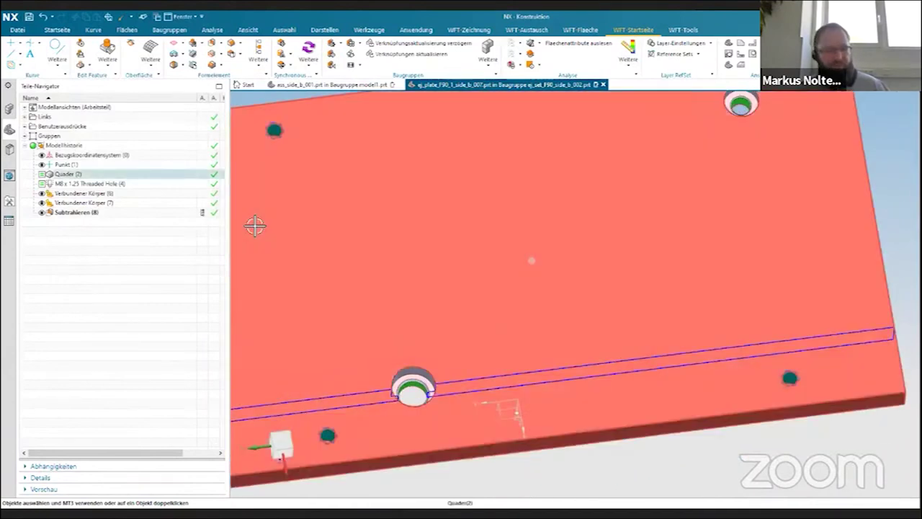
pyautogui.moveTo(483, 289); pyautogui.dragTo(490, 473, button='middle')
pyautogui.scroll(5, 391, 488)
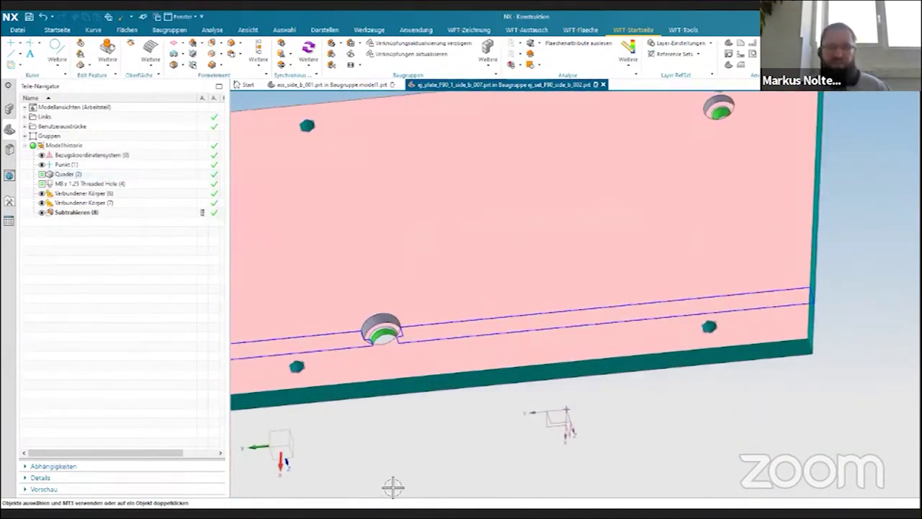
pyautogui.rightClick(334, 406)
pyautogui.moveTo(356, 359)
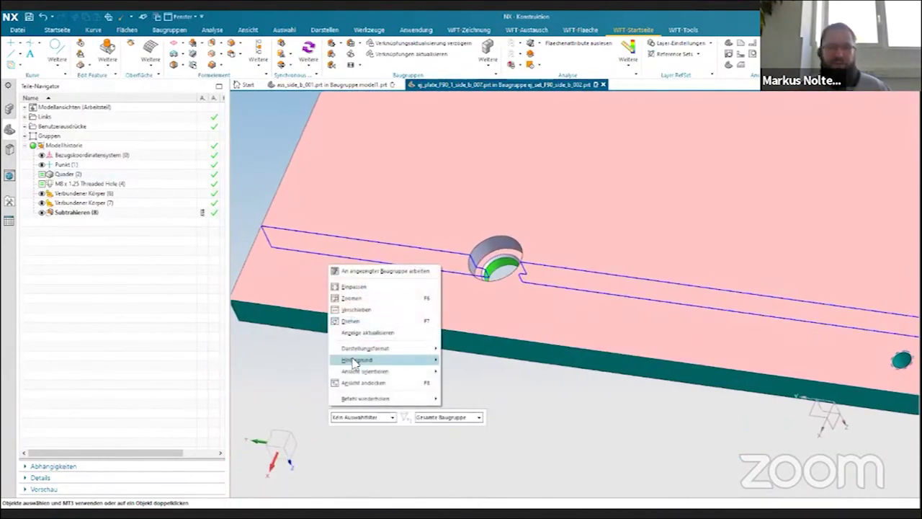
pyautogui.click(359, 420)
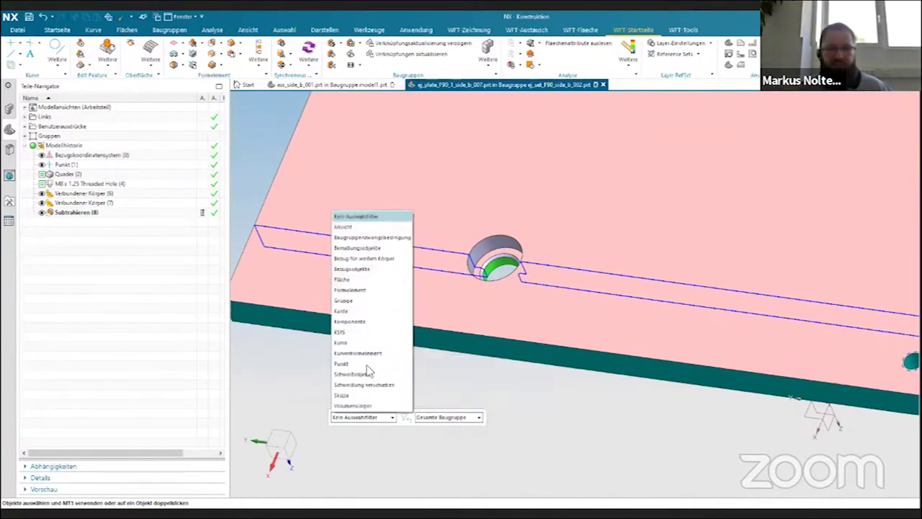
pyautogui.click(362, 280)
pyautogui.scroll(3, 518, 250)
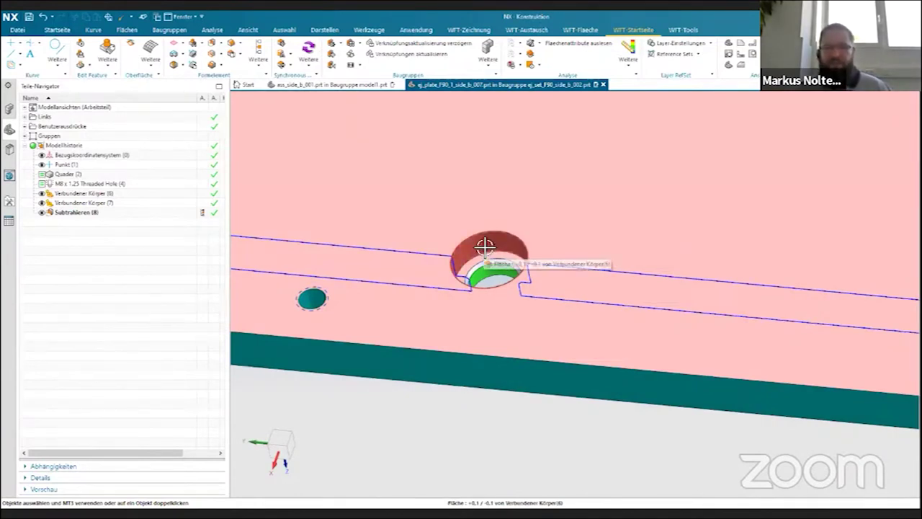
# Open Eigenschaften for the bottom face of the counterbored hole in the plate
pyautogui.moveTo(483, 247); pyautogui.dragTo(539, 296, button='middle')
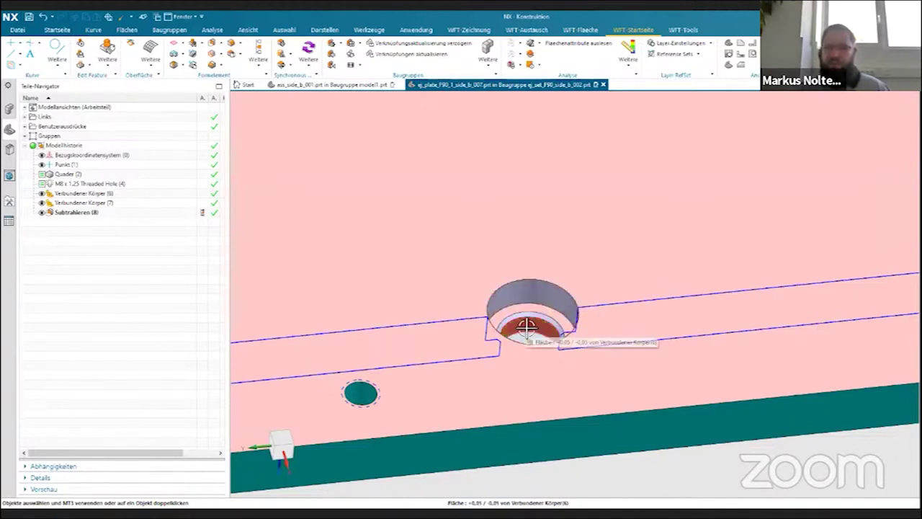
pyautogui.moveTo(527, 326); pyautogui.dragTo(433, 309, button='middle')
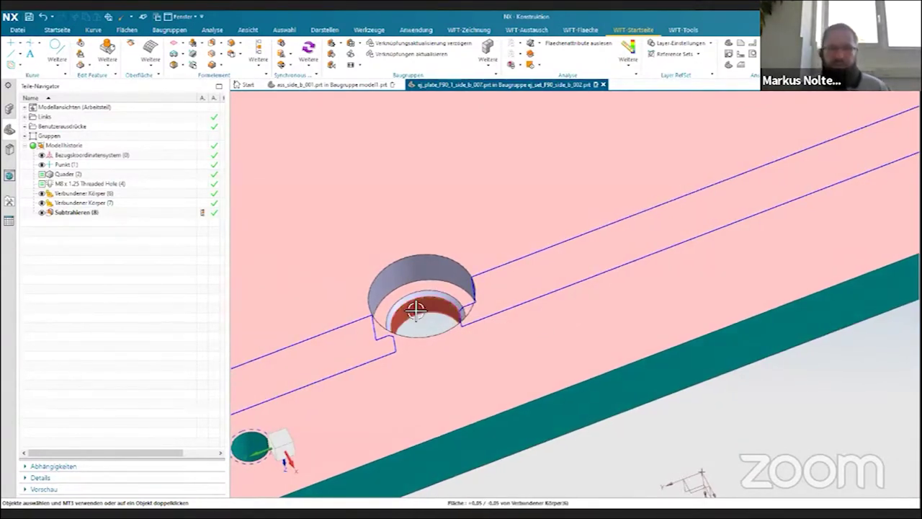
pyautogui.rightClick(416, 309)
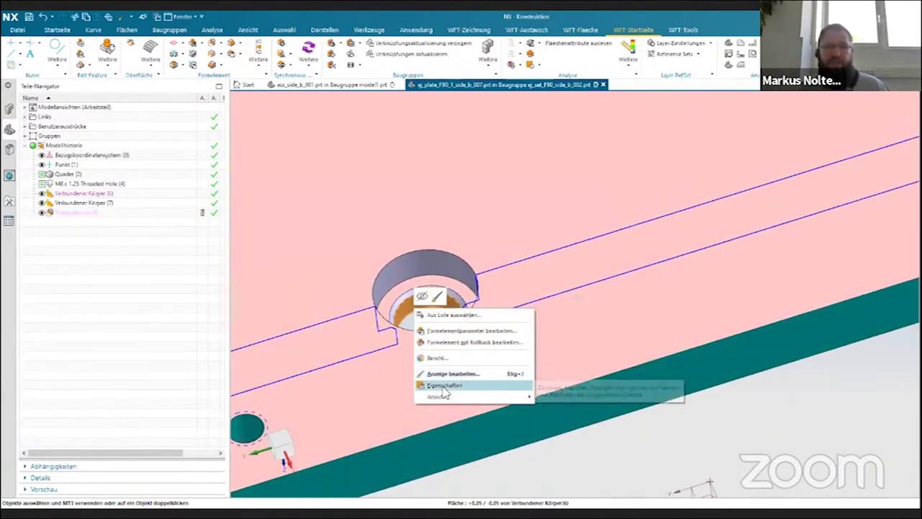
pyautogui.click(444, 387)
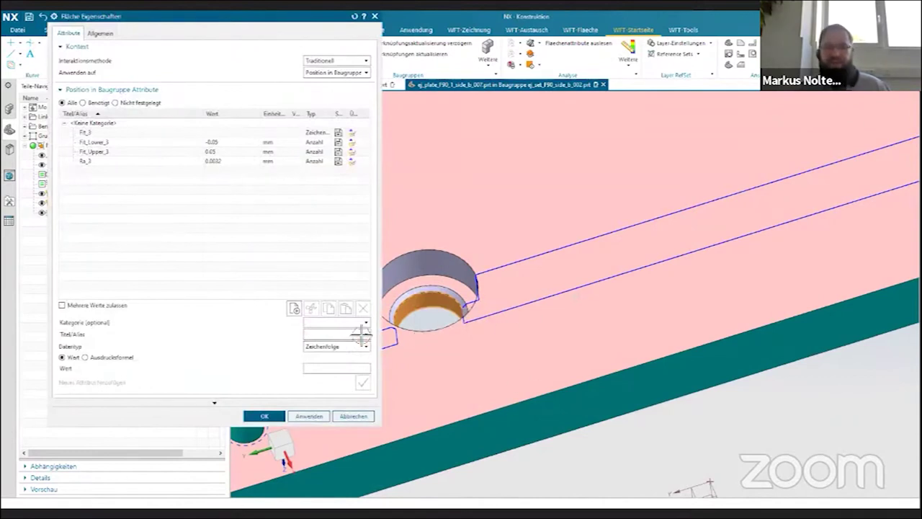
pyautogui.click(231, 144)
pyautogui.click(231, 154)
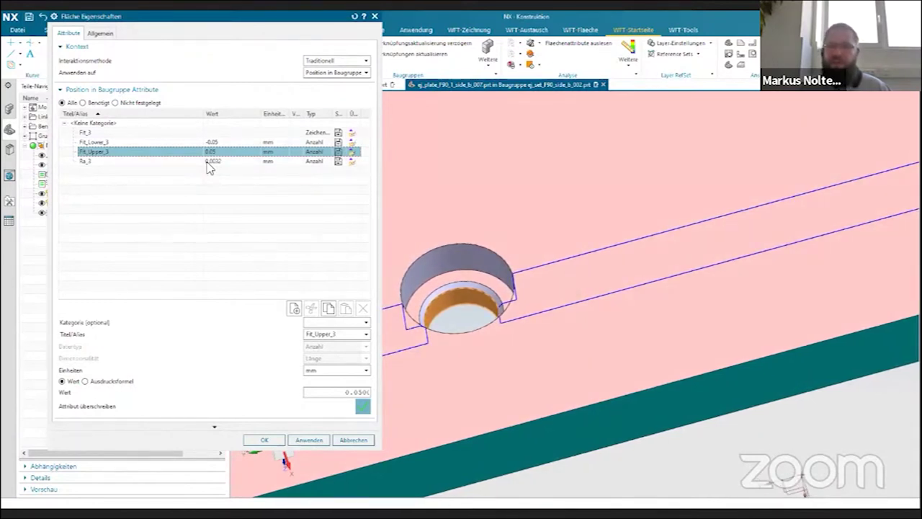
# Close the face properties and show ejector pins E_1710dlc_033 and E_1710dlc_034 again
pyautogui.click(347, 441)
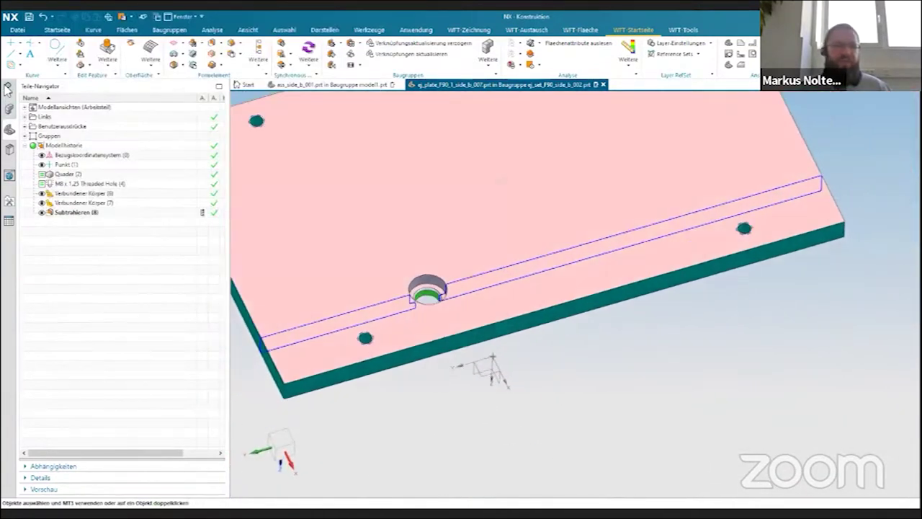
pyautogui.click(8, 108)
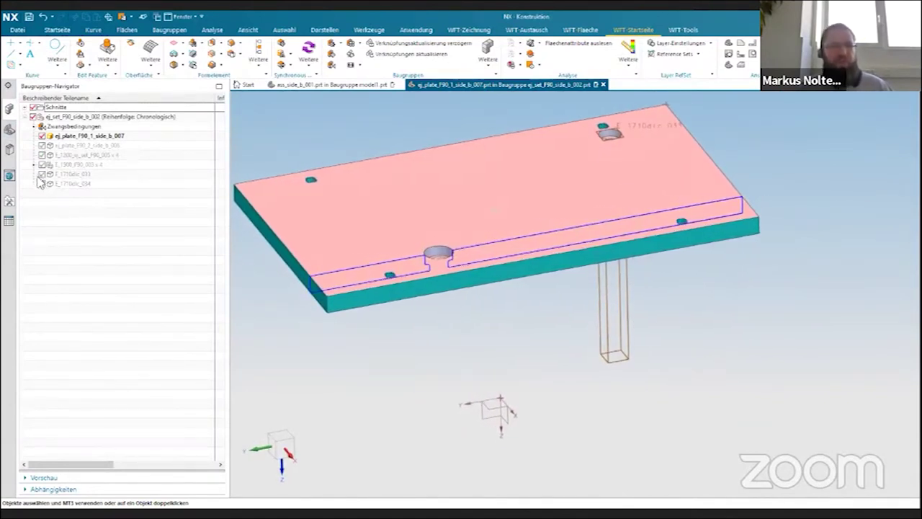
pyautogui.click(42, 173)
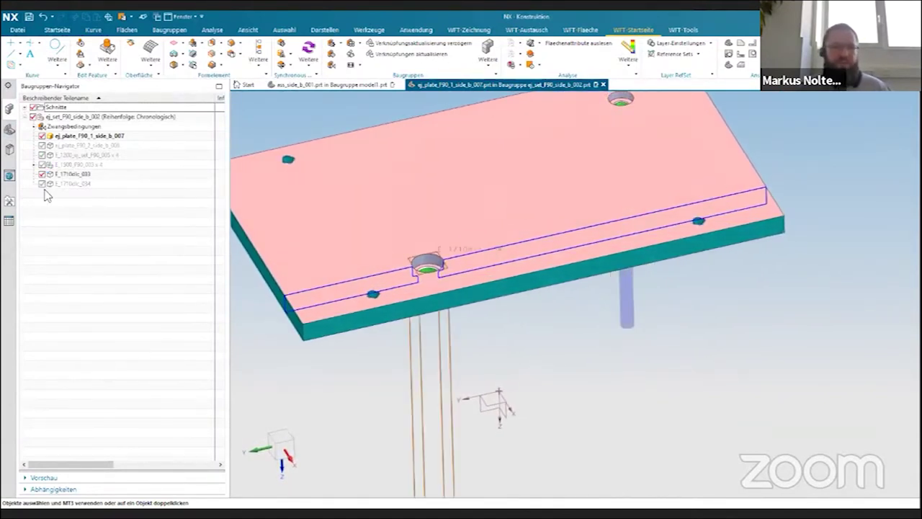
pyautogui.click(42, 184)
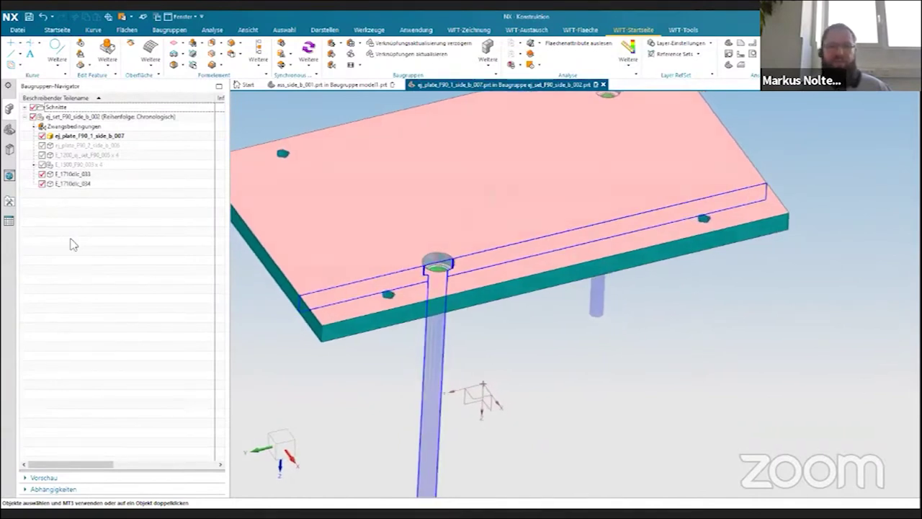
# Make the hidden ejector plate and the other hidden ejector-set components visible again
pyautogui.click(9, 151)
pyautogui.scroll(2, 172, 198)
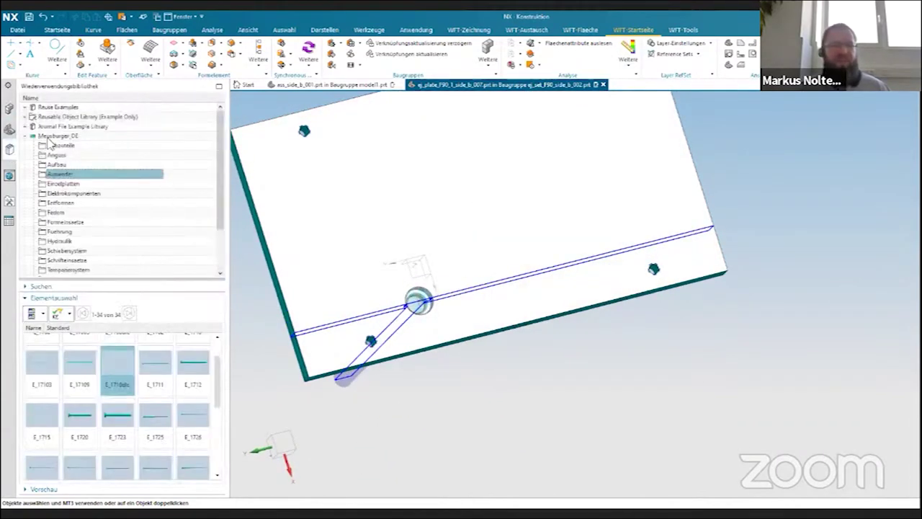
pyautogui.click(7, 113)
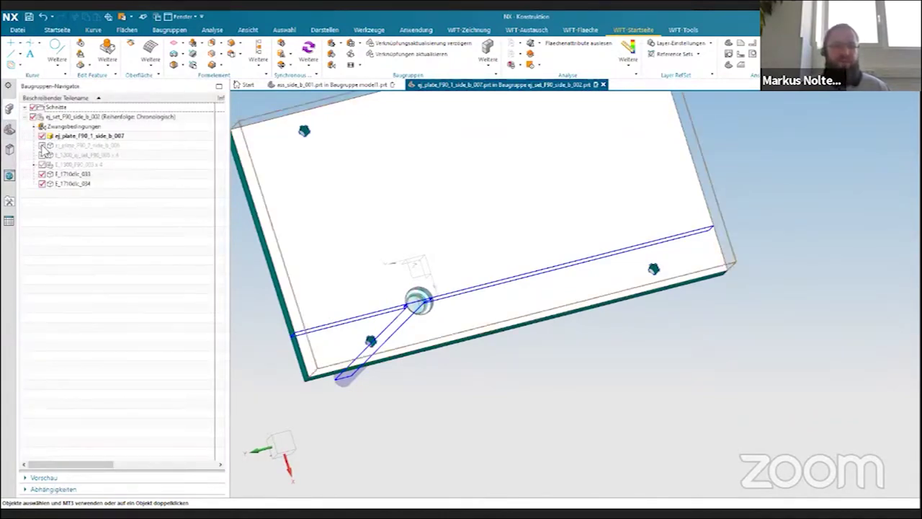
pyautogui.click(42, 145)
pyautogui.click(42, 155)
pyautogui.click(42, 164)
pyautogui.click(69, 183)
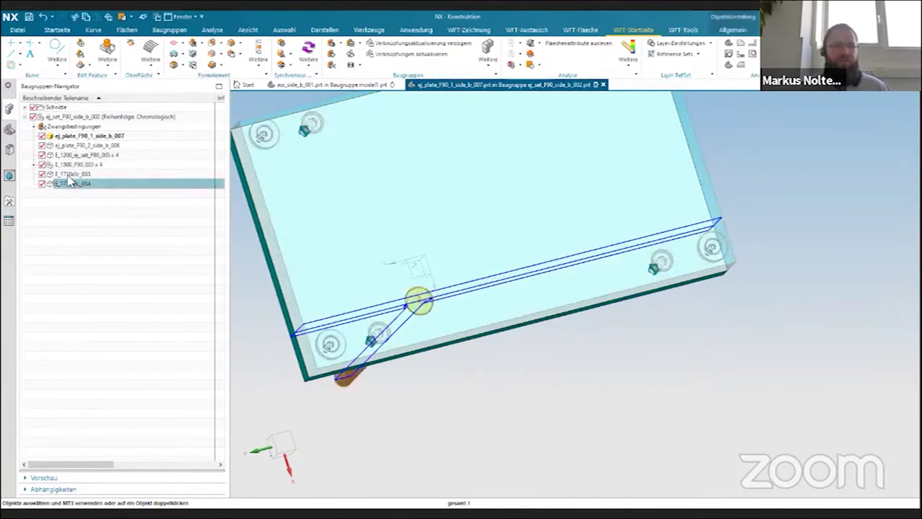
# Switch the ejector pin to the Ganzes Teil (whole-part) reference set
pyautogui.rightClick(71, 177)
pyautogui.moveTo(110, 271)
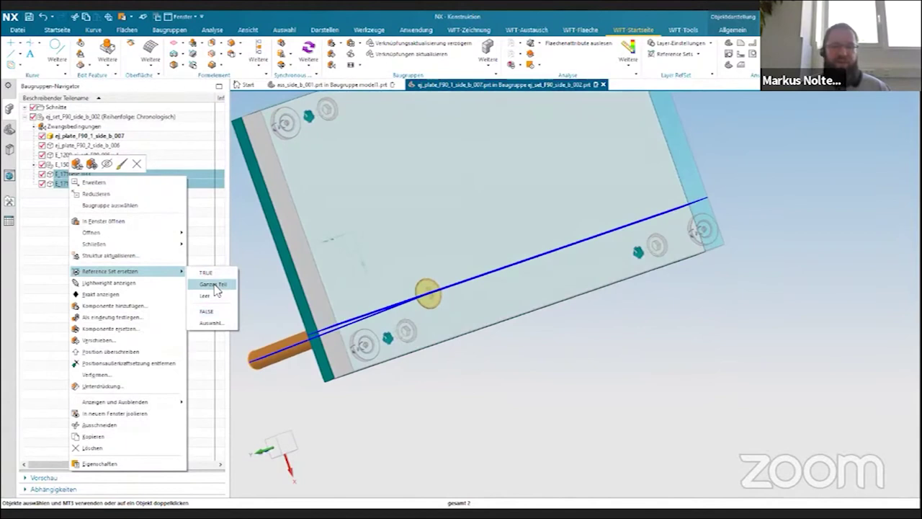
pyautogui.click(212, 284)
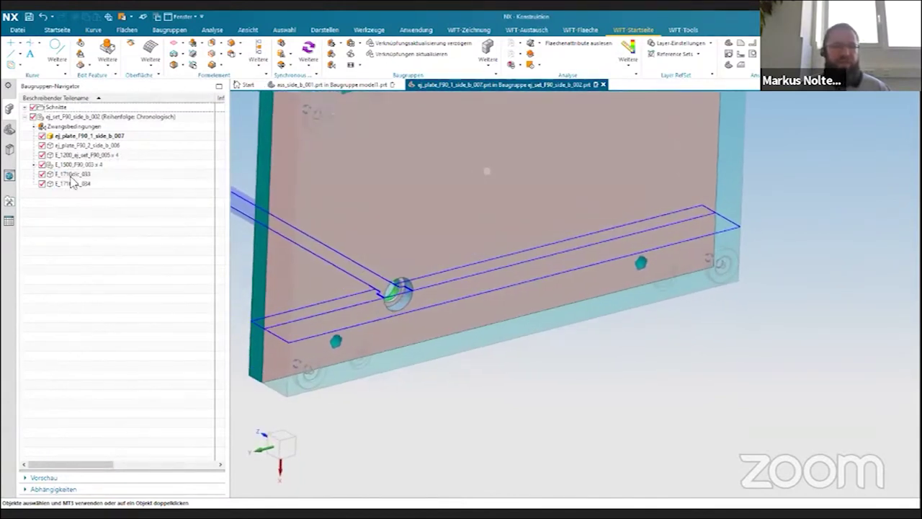
pyautogui.rightClick(72, 175)
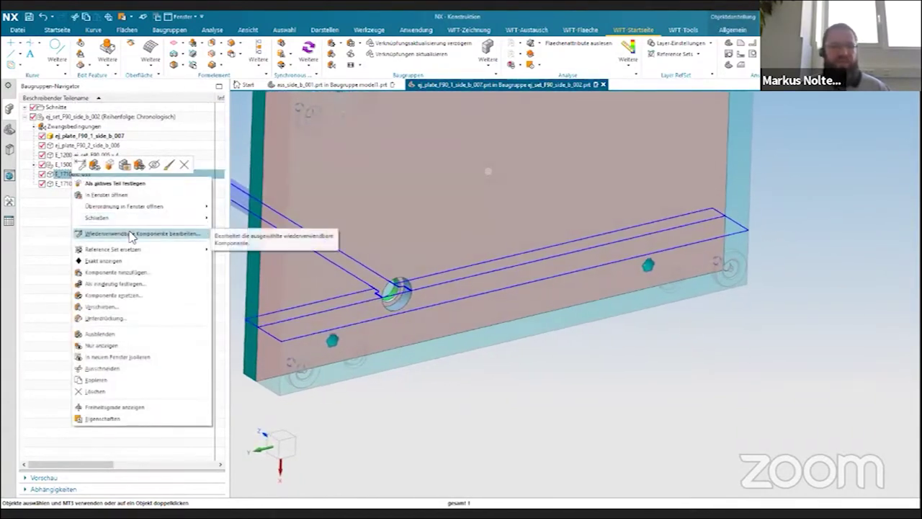
# Resize the E 1710 DLC pin to d1 5 mm with length 160, skipping placement constraints
pyautogui.click(131, 237)
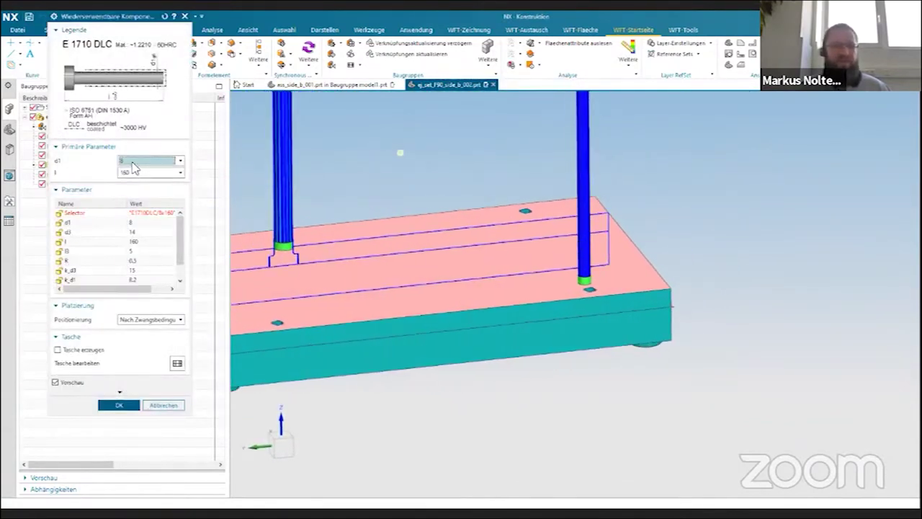
pyautogui.click(133, 168)
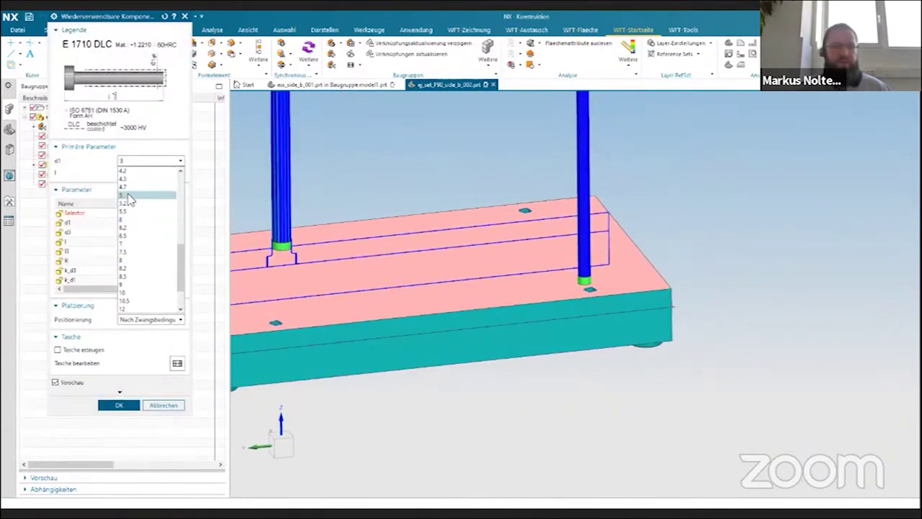
pyautogui.click(142, 205)
pyautogui.scroll(1, 590, 291)
pyautogui.scroll(2, 590, 292)
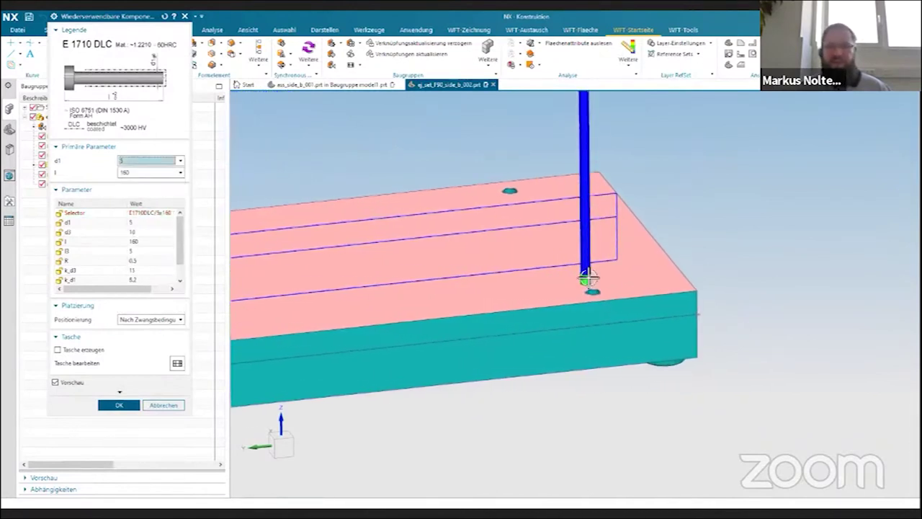
pyautogui.scroll(1, 590, 285)
pyautogui.click(119, 406)
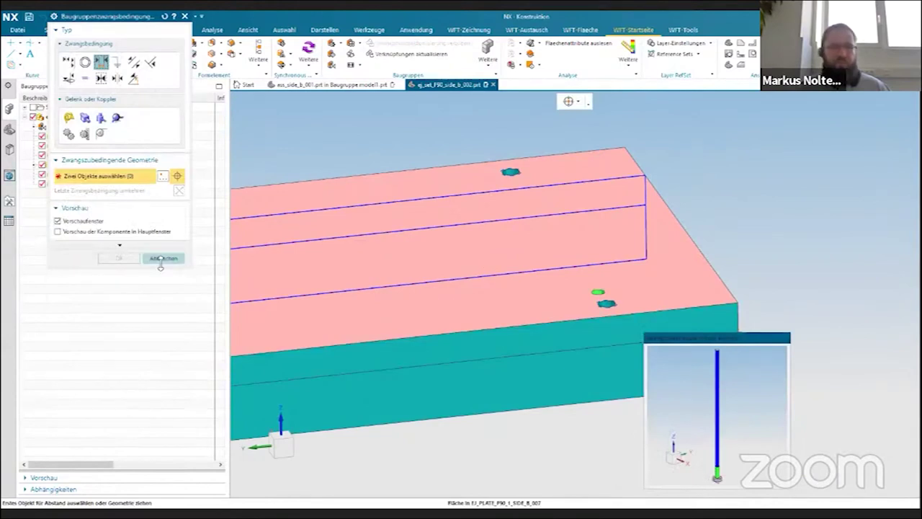
pyautogui.click(159, 258)
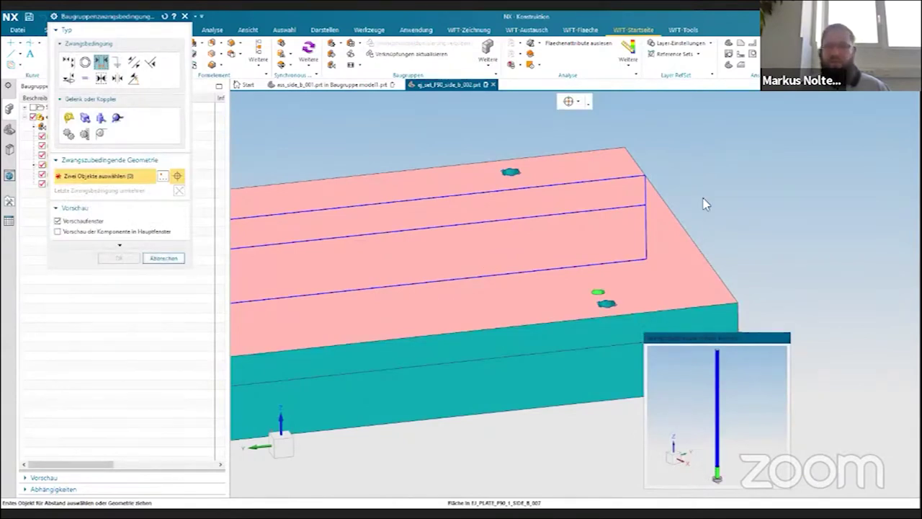
pyautogui.rightClick(713, 209)
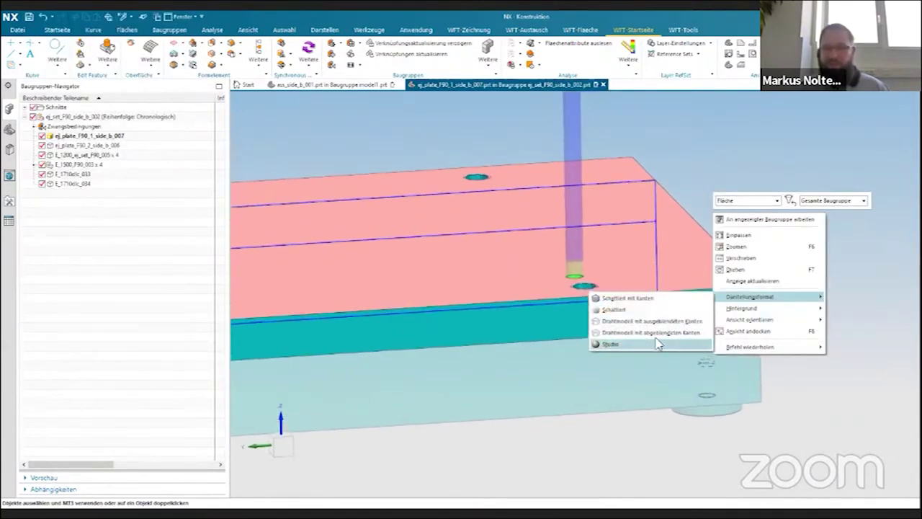
# Switch the view to wireframe and widen the part list, MW_STOCK_SIZE and selector columns
pyautogui.click(652, 333)
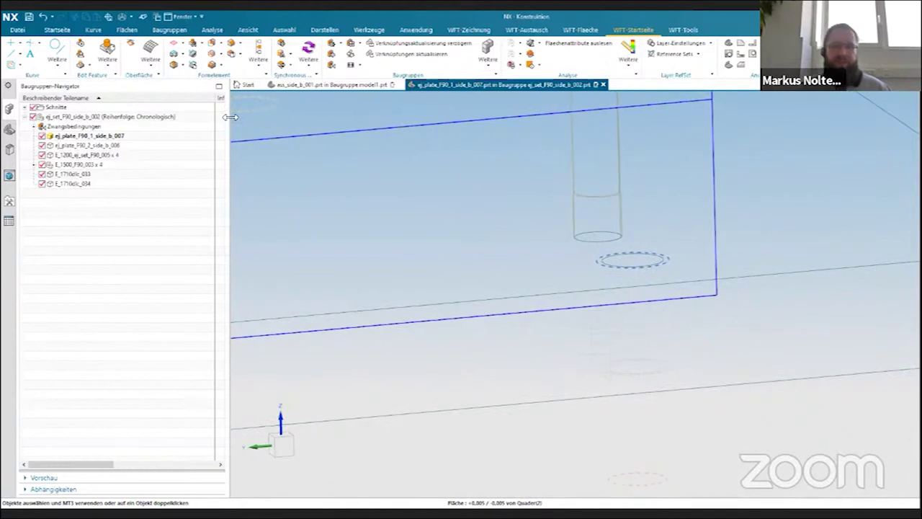
pyautogui.moveTo(511, 108); pyautogui.dragTo(513, 108)
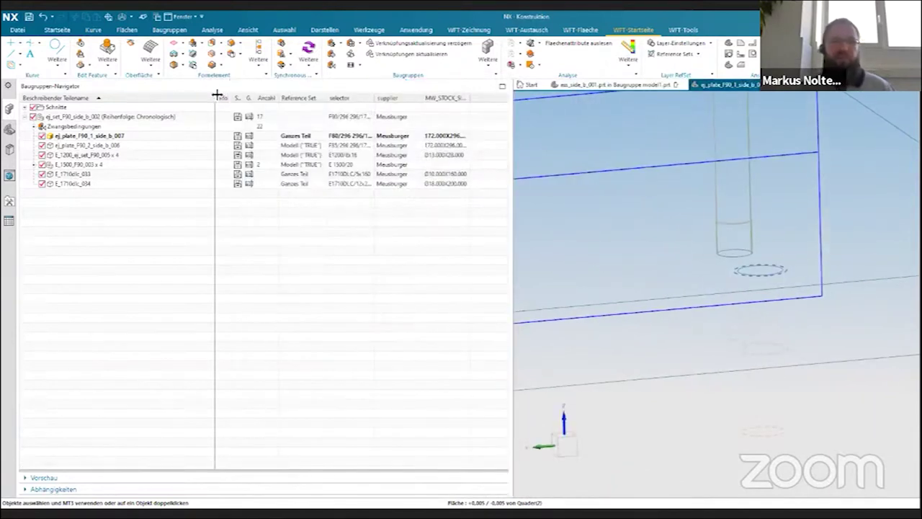
pyautogui.moveTo(216, 98); pyautogui.dragTo(158, 100)
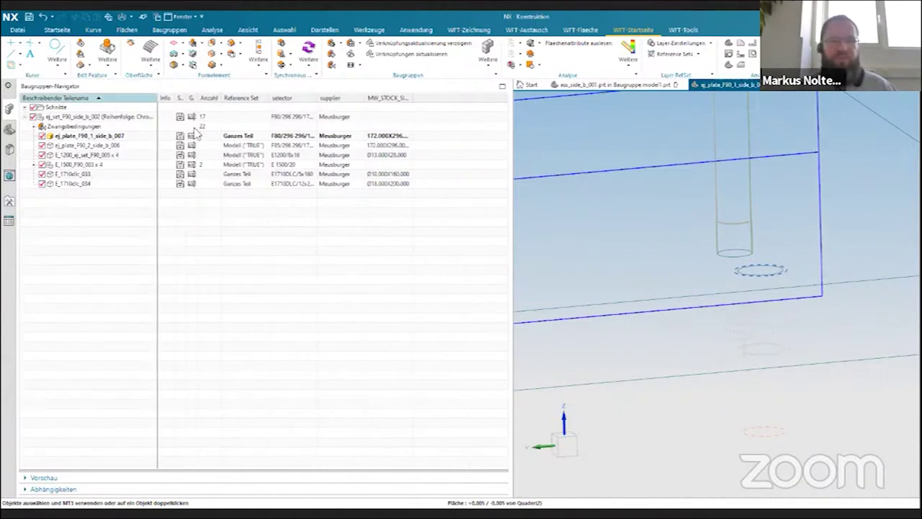
pyautogui.moveTo(411, 105); pyautogui.dragTo(447, 106)
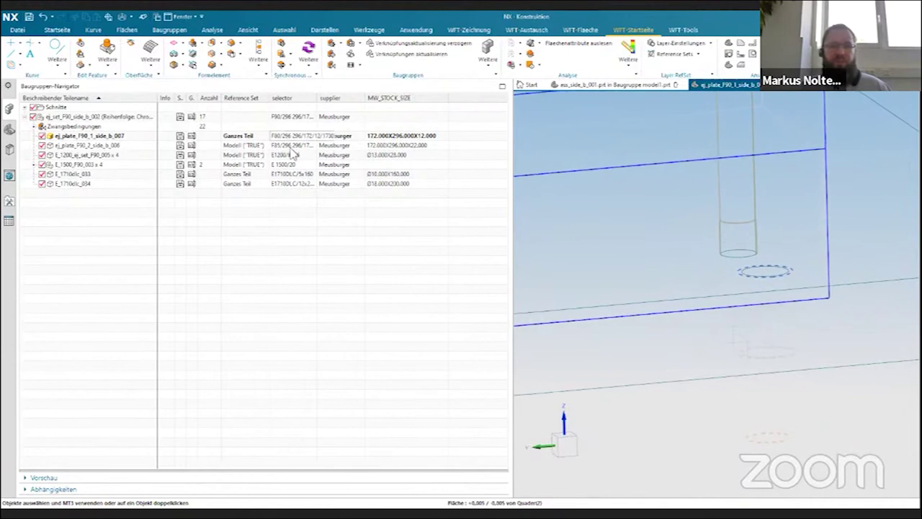
pyautogui.moveTo(317, 98); pyautogui.dragTo(329, 98)
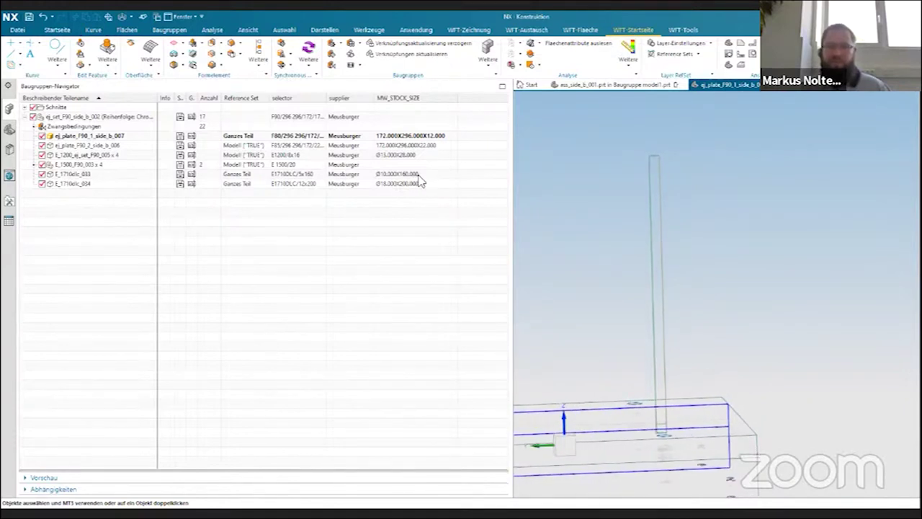
pyautogui.rightClick(655, 170)
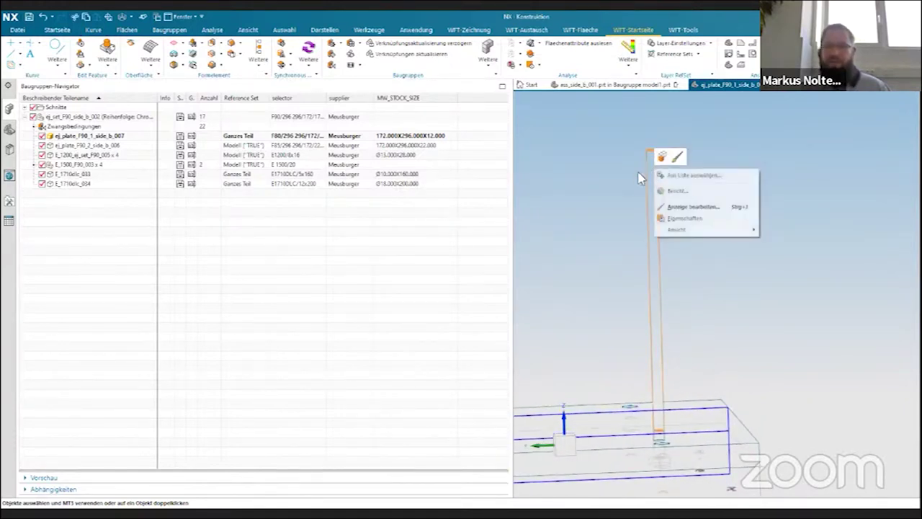
# Make E_1710dlc_034 the work part and offset its top face by -50 mm
pyautogui.press('Escape')
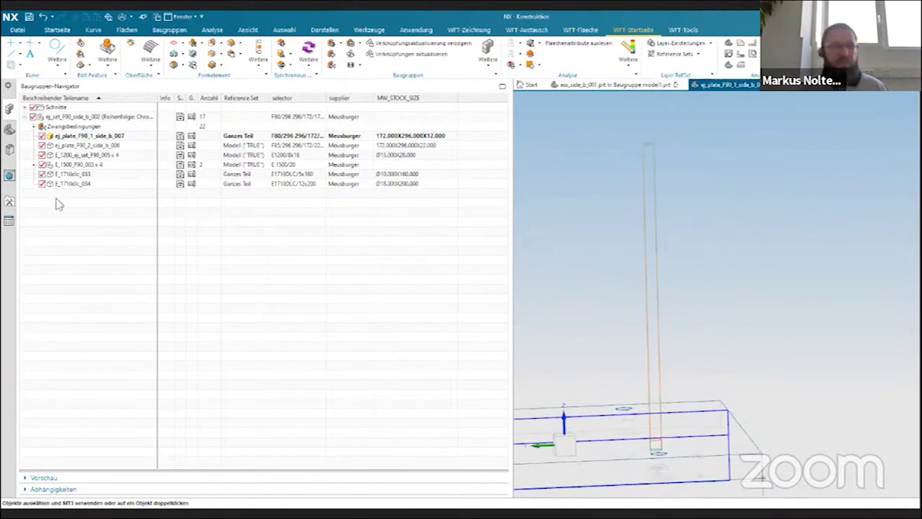
pyautogui.click(67, 185)
pyautogui.doubleClick(67, 185)
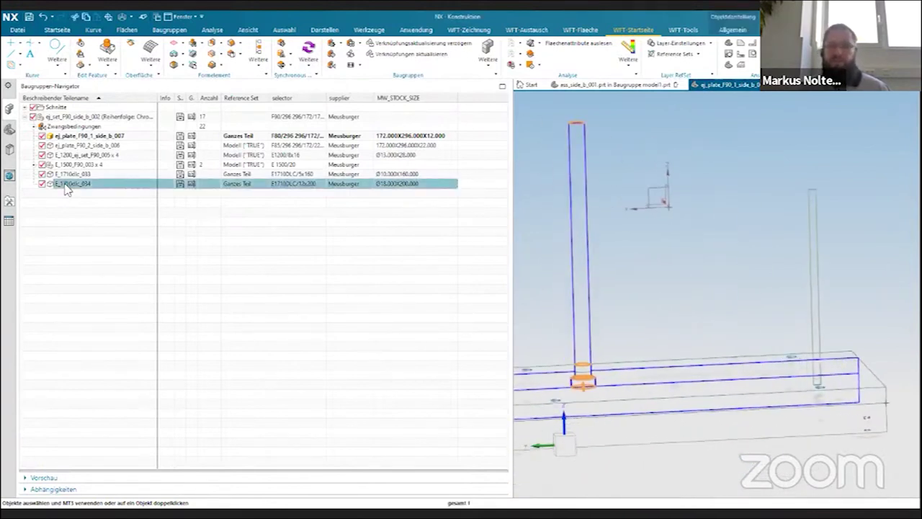
pyautogui.click(220, 57)
pyautogui.click(239, 57)
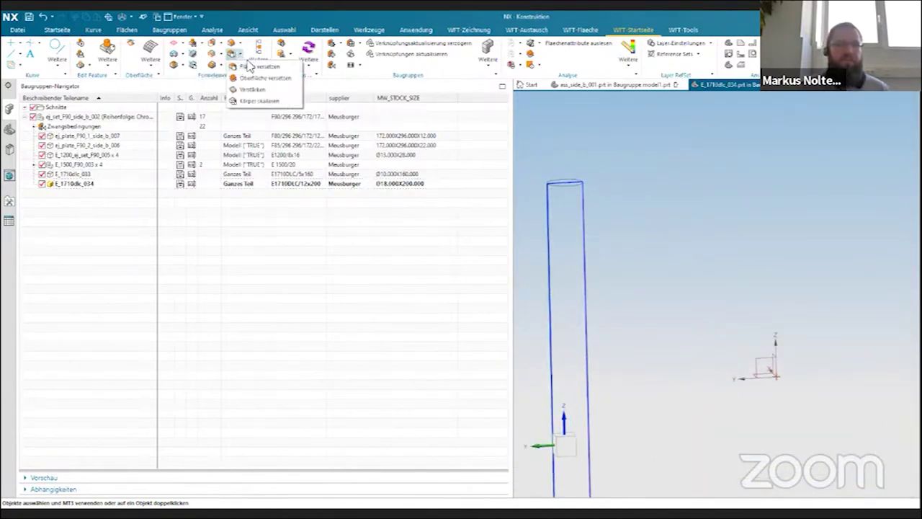
pyautogui.click(249, 66)
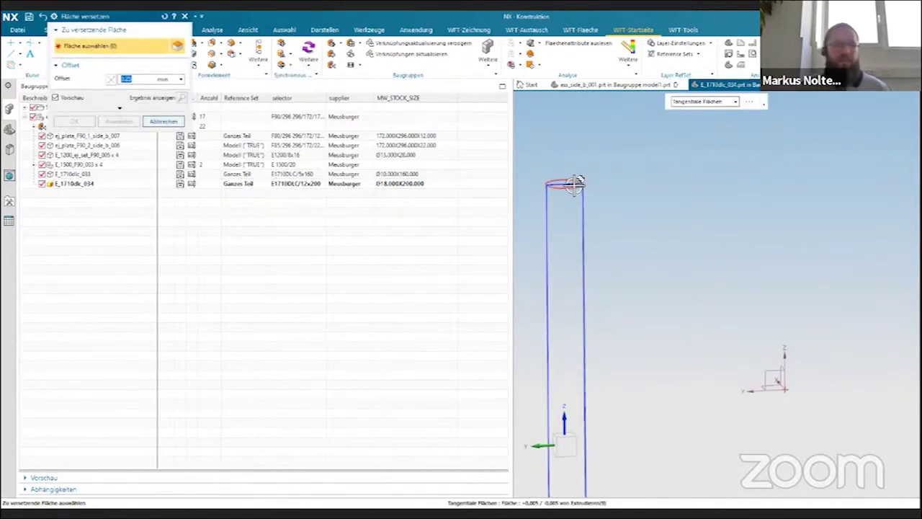
pyautogui.click(575, 184)
pyautogui.write('-5')
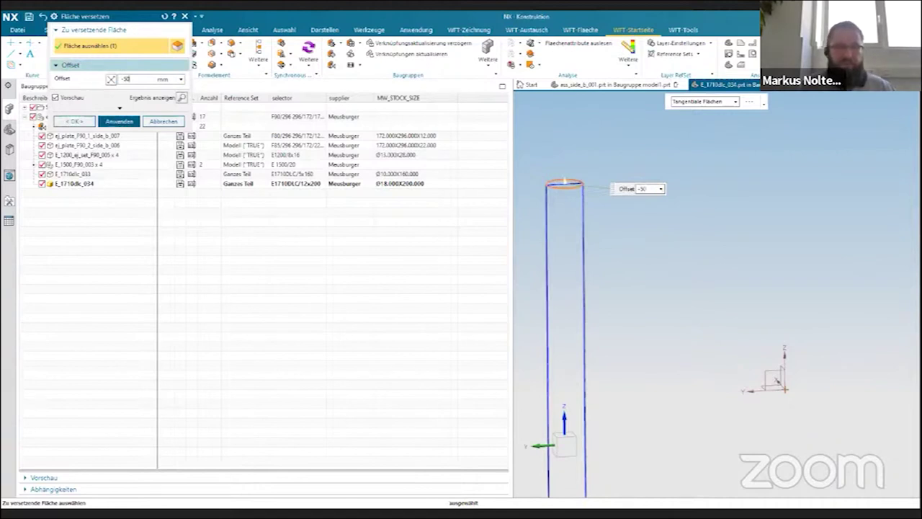
pyautogui.press('Return')
pyautogui.click(131, 123)
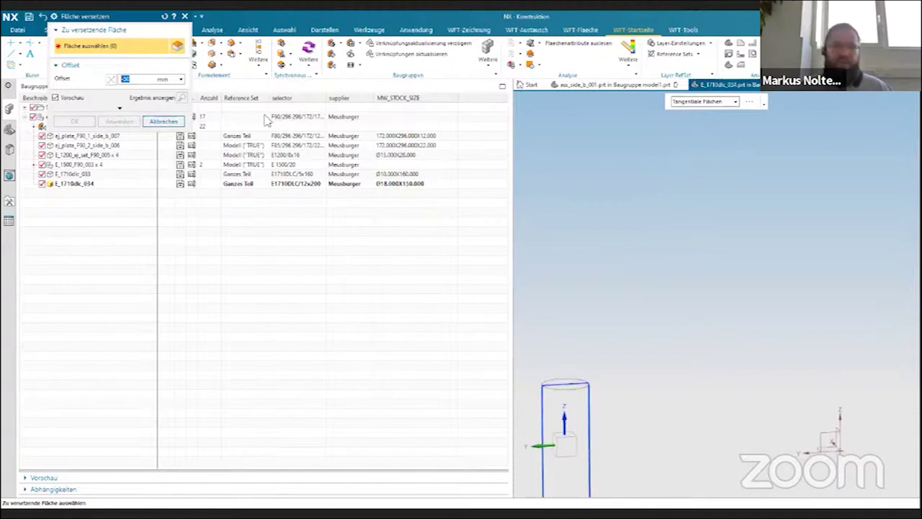
# Close the face offset and return to the full mould assembly with narrower part list columns
pyautogui.click(167, 121)
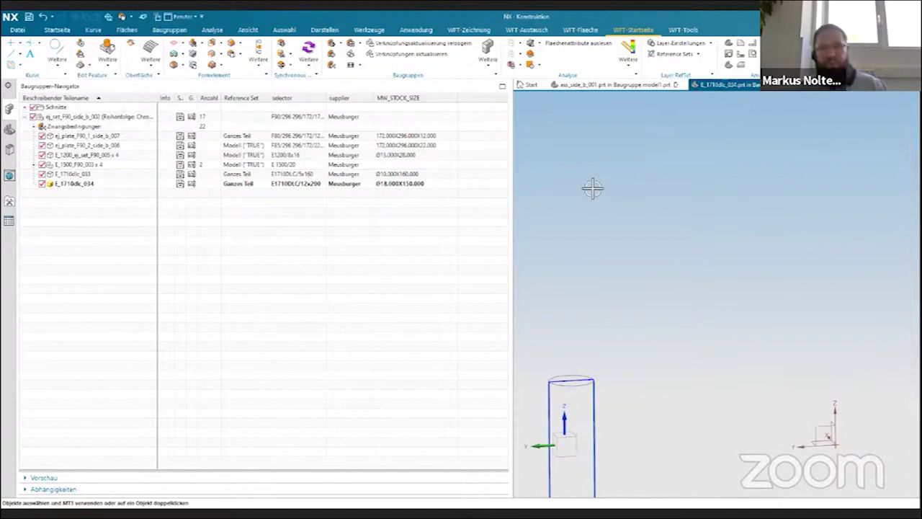
pyautogui.hotkey('ctrl', 'f')
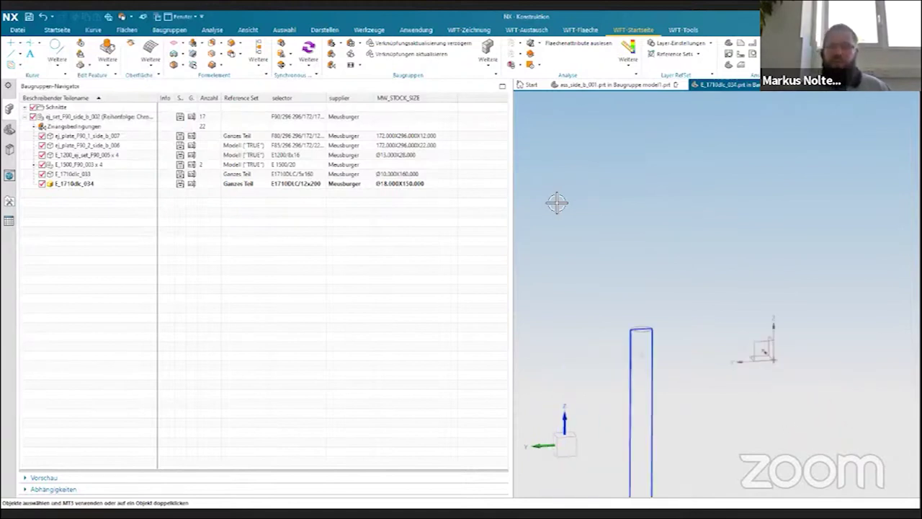
pyautogui.click(597, 88)
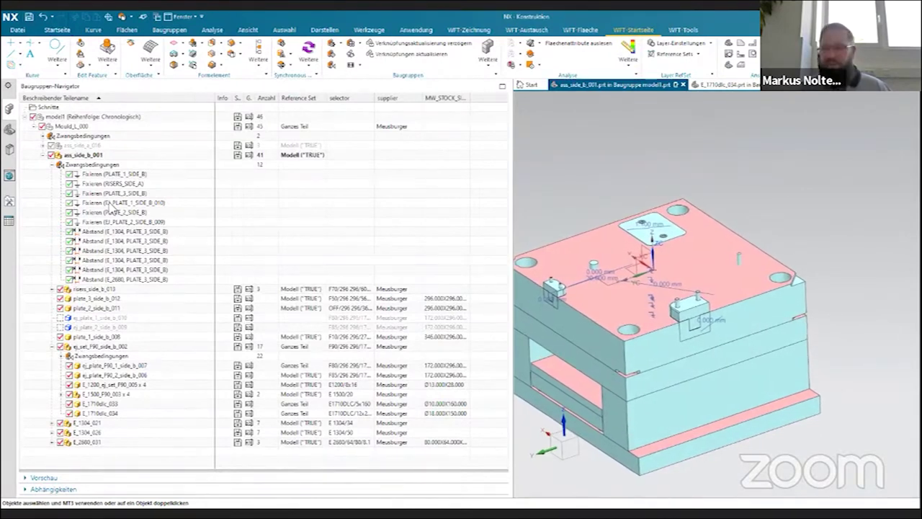
pyautogui.moveTo(214, 101); pyautogui.dragTo(170, 105)
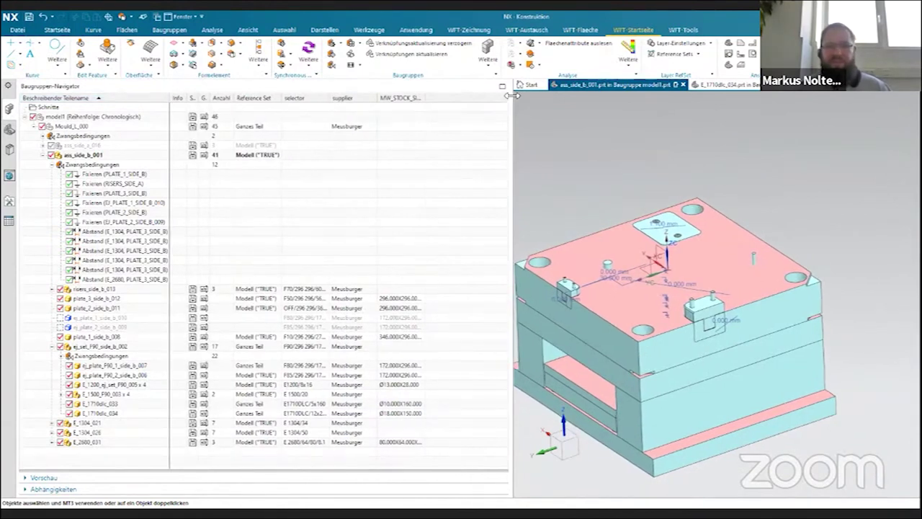
pyautogui.moveTo(443, 103); pyautogui.dragTo(441, 104)
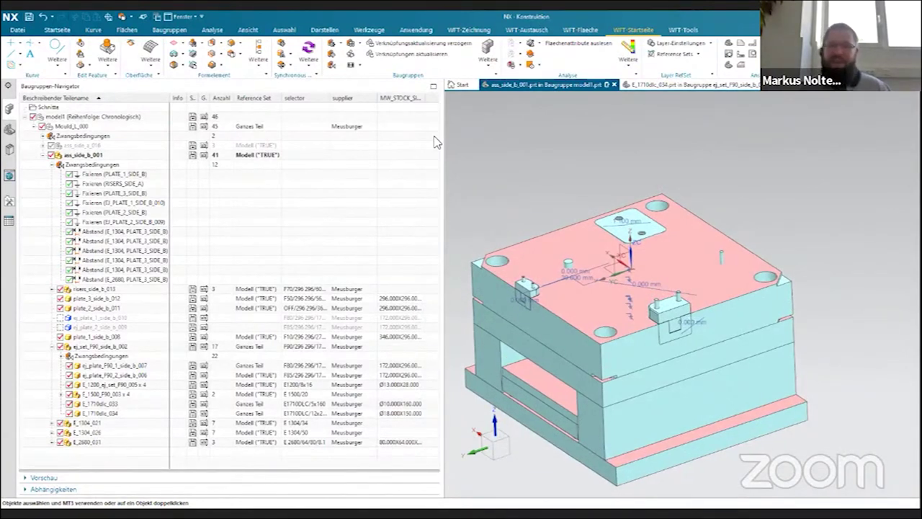
pyautogui.scroll(3, 569, 208)
pyautogui.scroll(2, 569, 208)
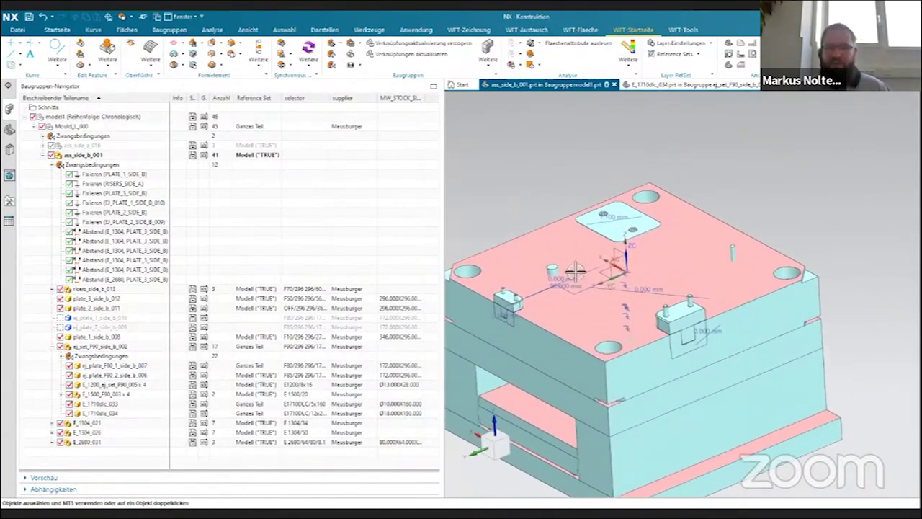
pyautogui.scroll(2, 583, 295)
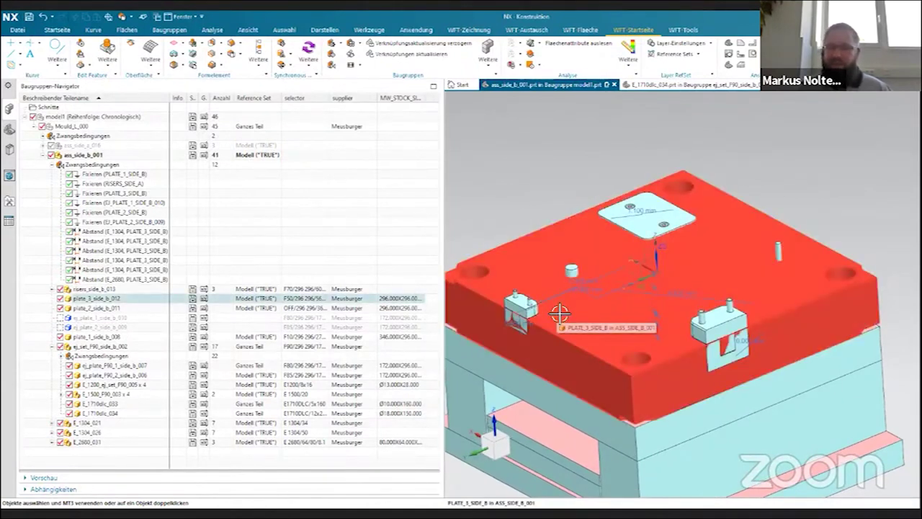
# Make plate_3_side_b_012 the work part, then make the top assembly model1 the work part
pyautogui.rightClick(537, 280)
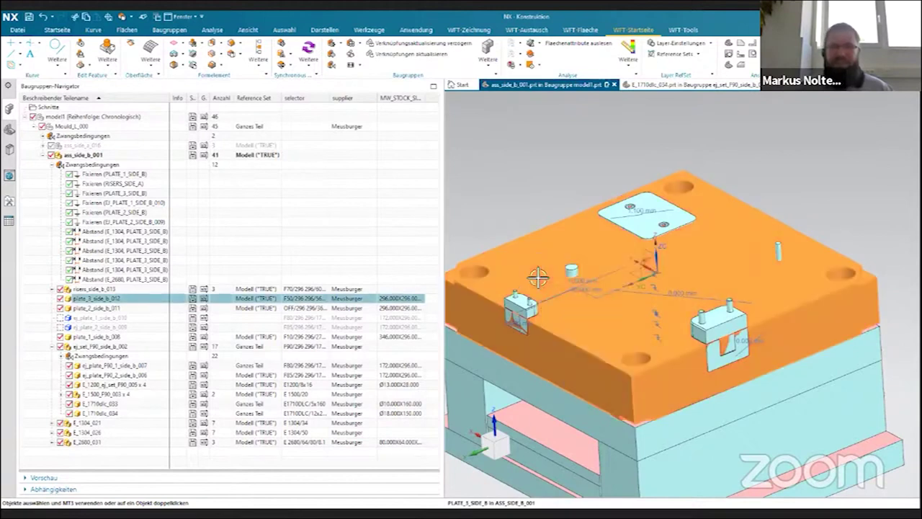
pyautogui.click(552, 347)
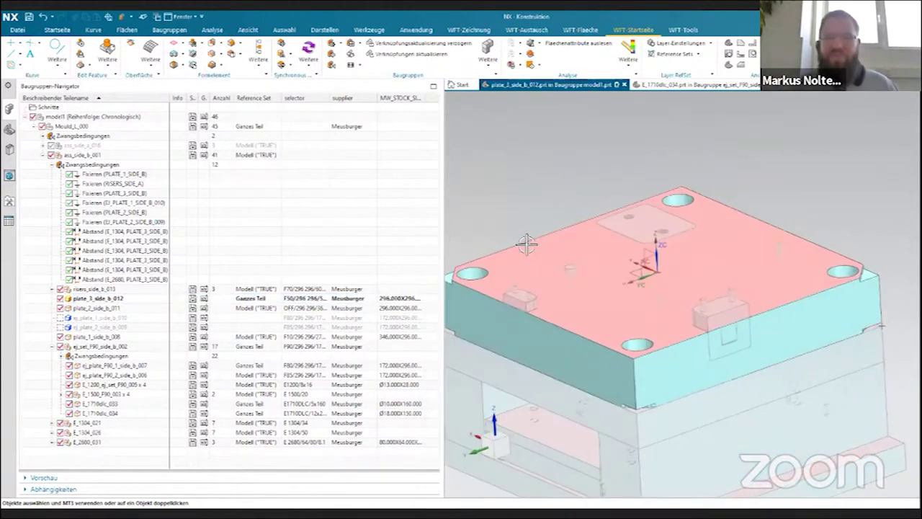
pyautogui.moveTo(536, 242); pyautogui.dragTo(476, 240, button='middle')
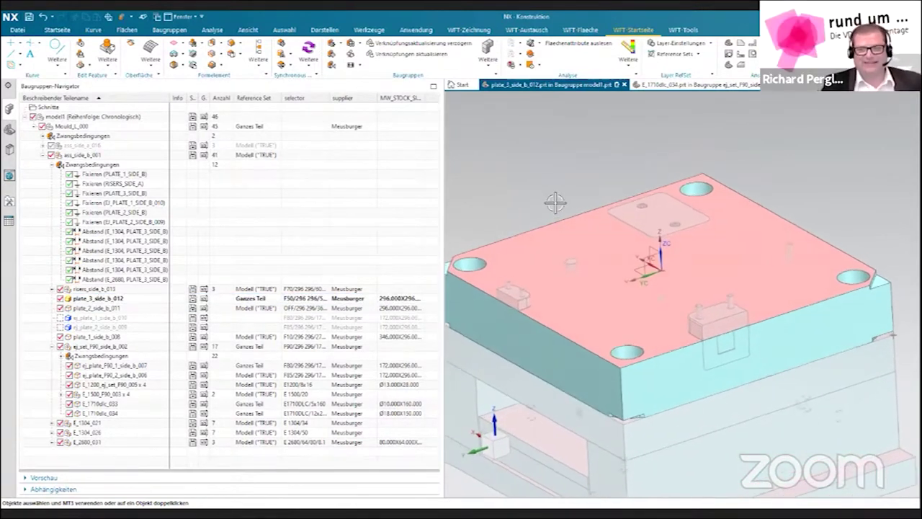
pyautogui.doubleClick(75, 116)
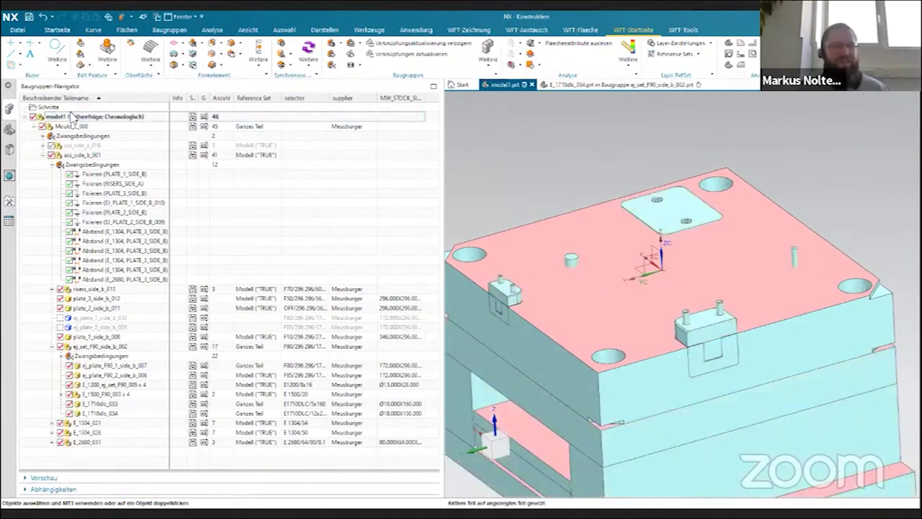
pyautogui.scroll(3, 534, 306)
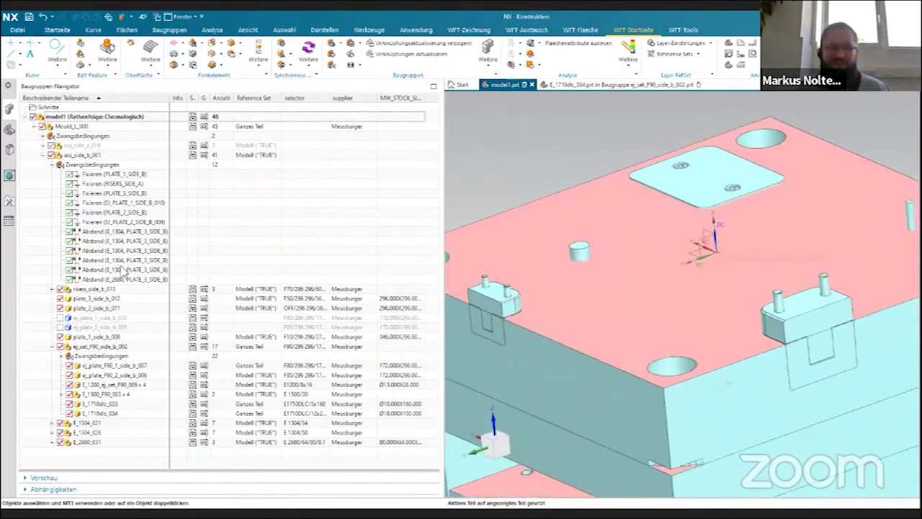
pyautogui.scroll(2, 510, 307)
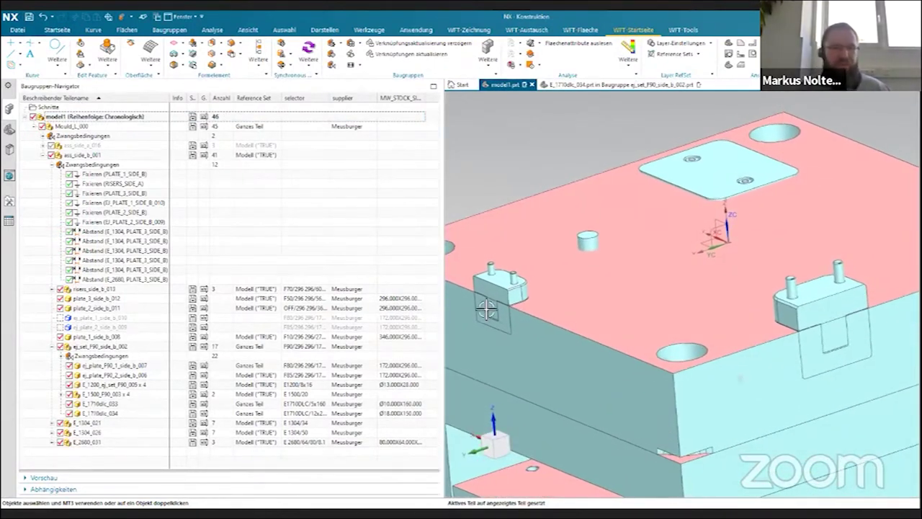
pyautogui.scroll(3, 510, 306)
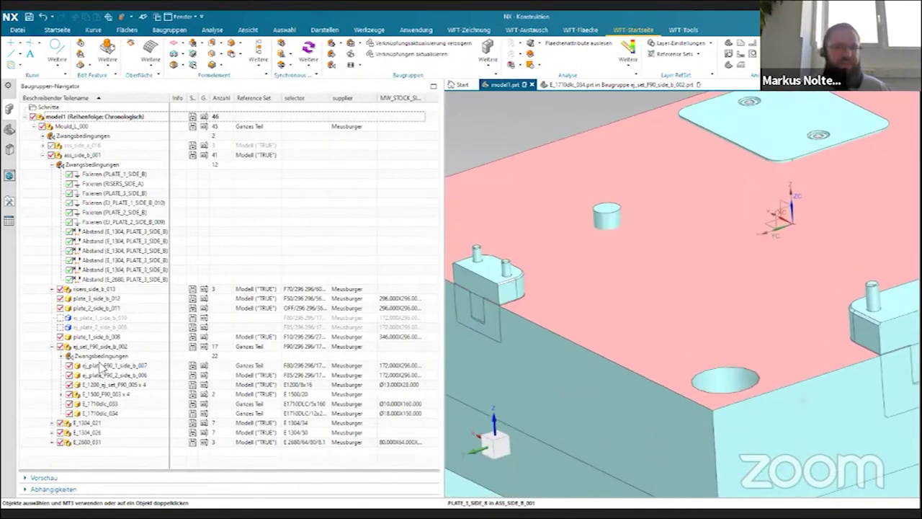
# Hide E_1304_021 by replacing its reference set with FALSE
pyautogui.click(86, 423)
pyautogui.rightClick(87, 423)
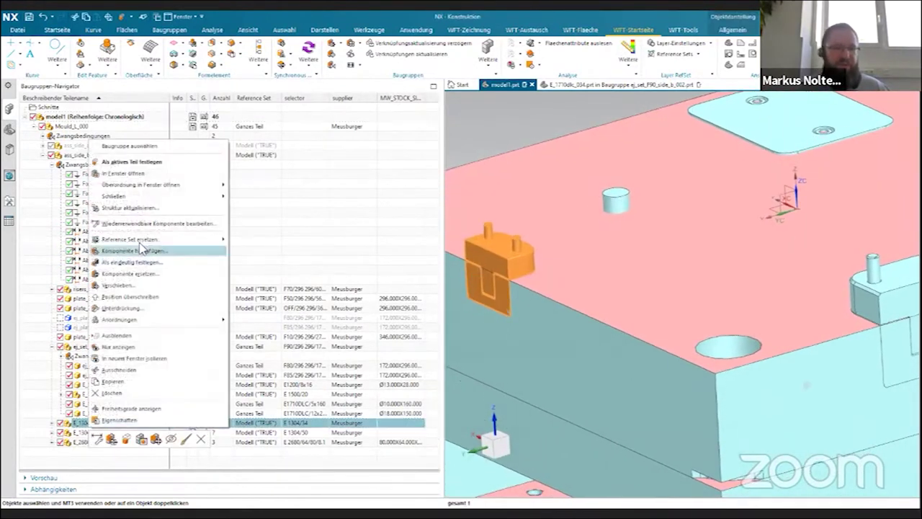
pyautogui.click(248, 279)
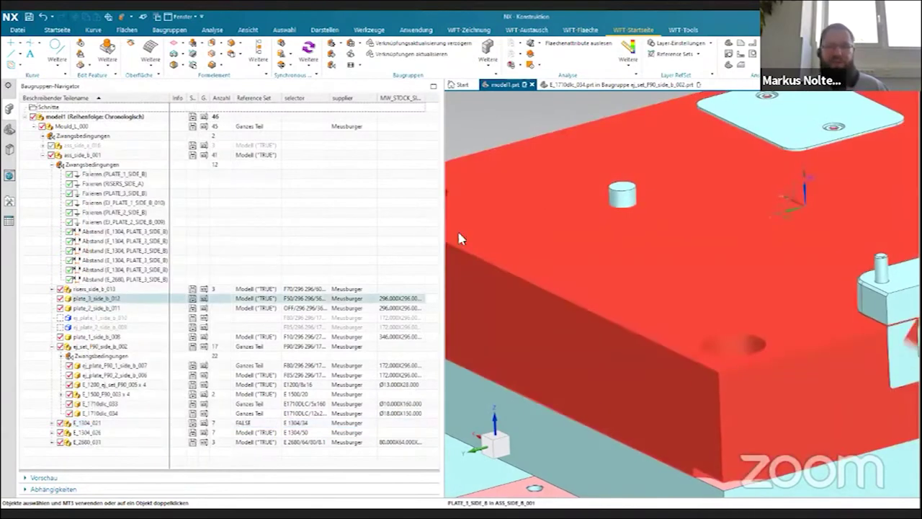
# Make layer 135 visible and fit the whole mould into view
pyautogui.hotkey('ctrl', 'l')
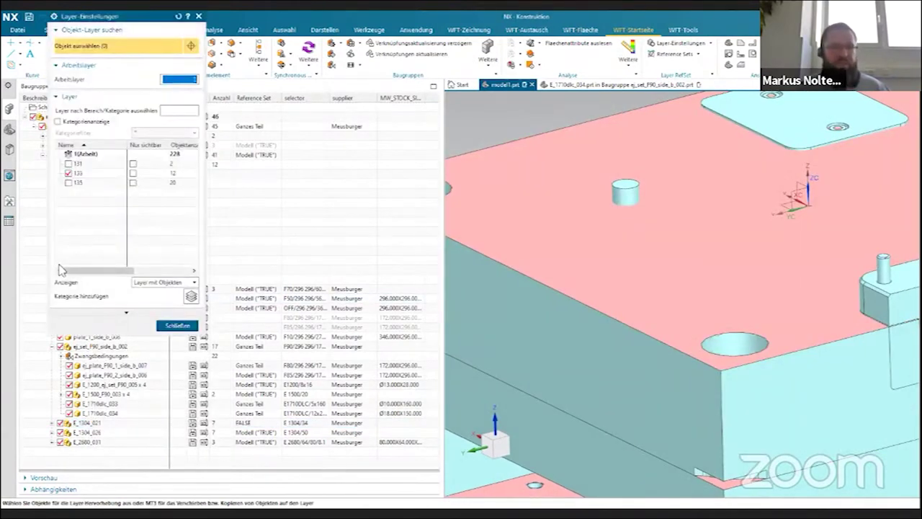
pyautogui.click(68, 184)
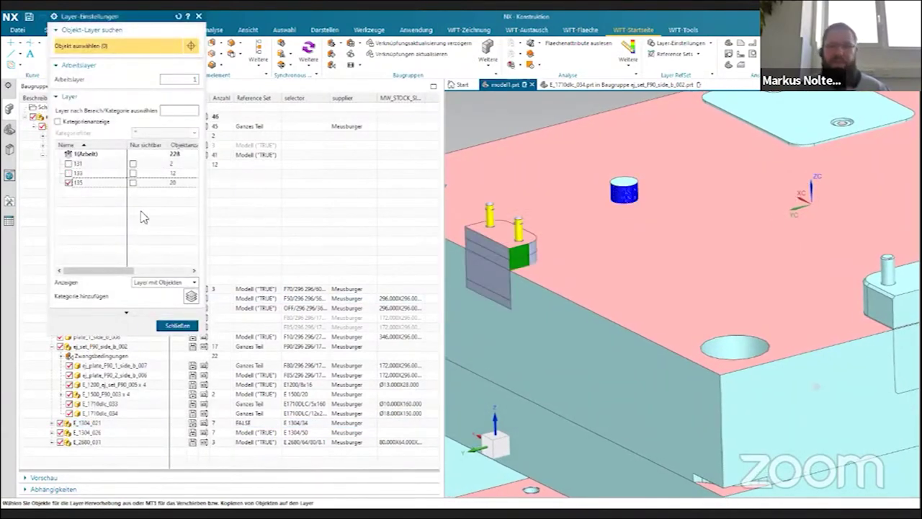
pyautogui.click(178, 326)
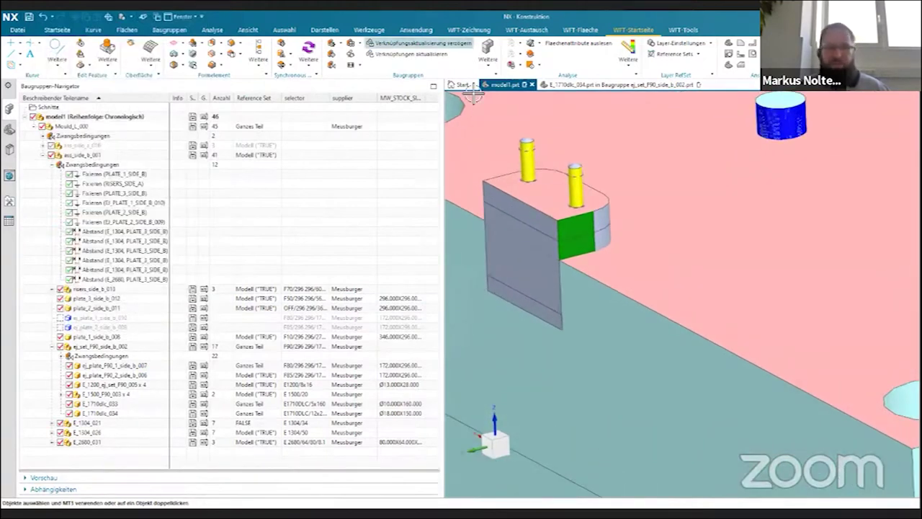
pyautogui.hotkey('ctrl', 'f')
# Set the selection filter to faces only
pyautogui.rightClick(566, 164)
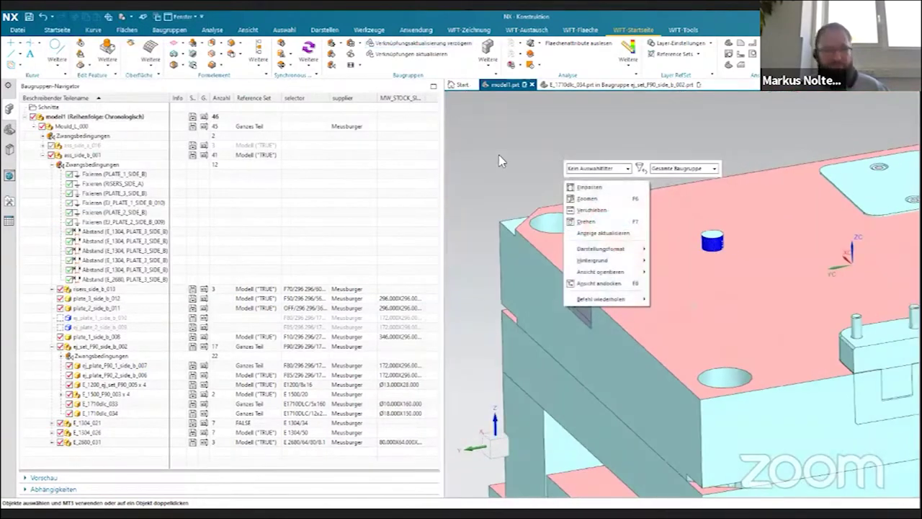
pyautogui.rightClick(504, 131)
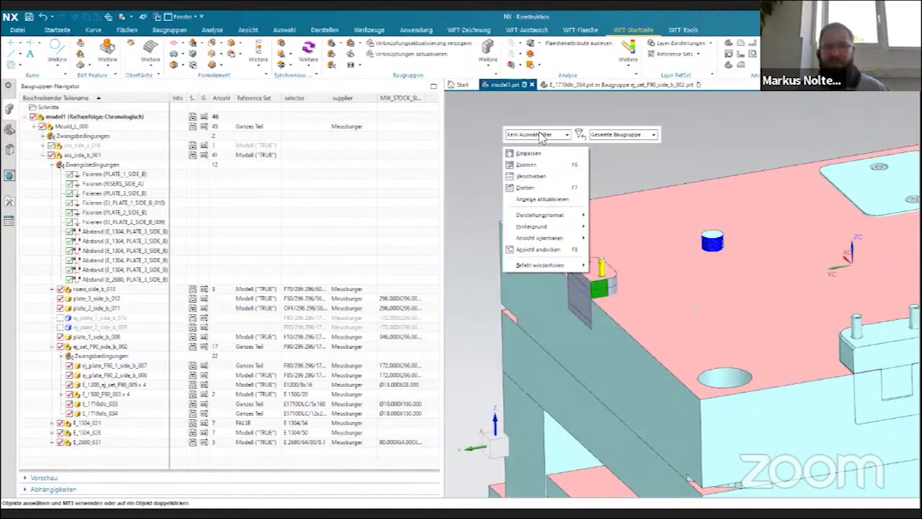
pyautogui.click(542, 136)
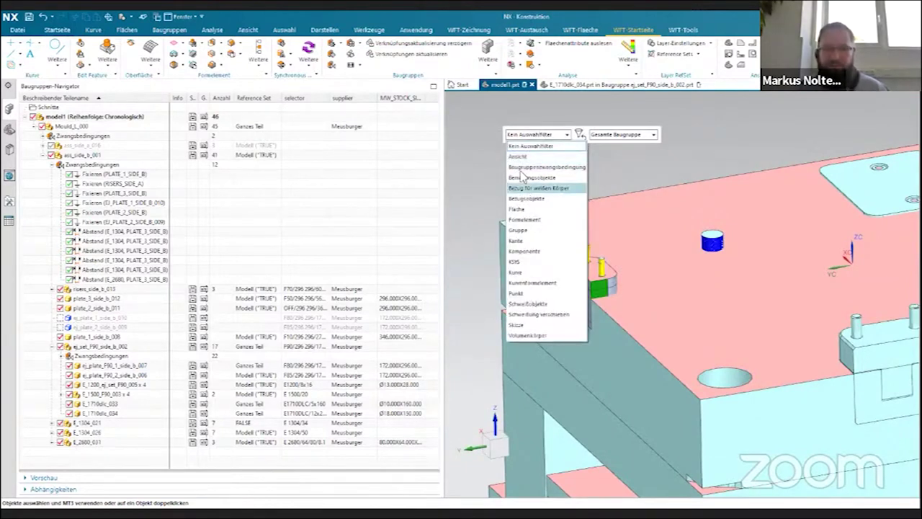
pyautogui.click(517, 209)
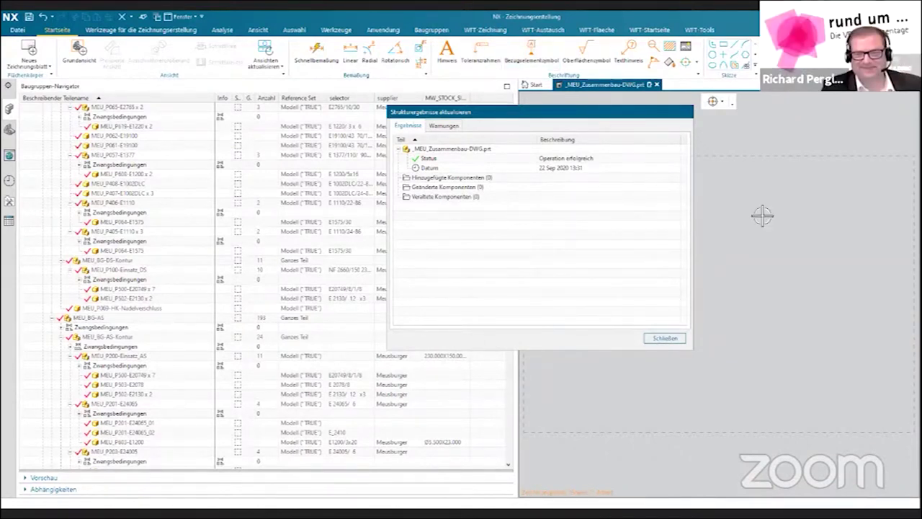
# Close the structure update results, narrow the navigator, and show the Partlist_Meusburger table template
pyautogui.press('Escape')
pyautogui.scroll(10, 509, 255)
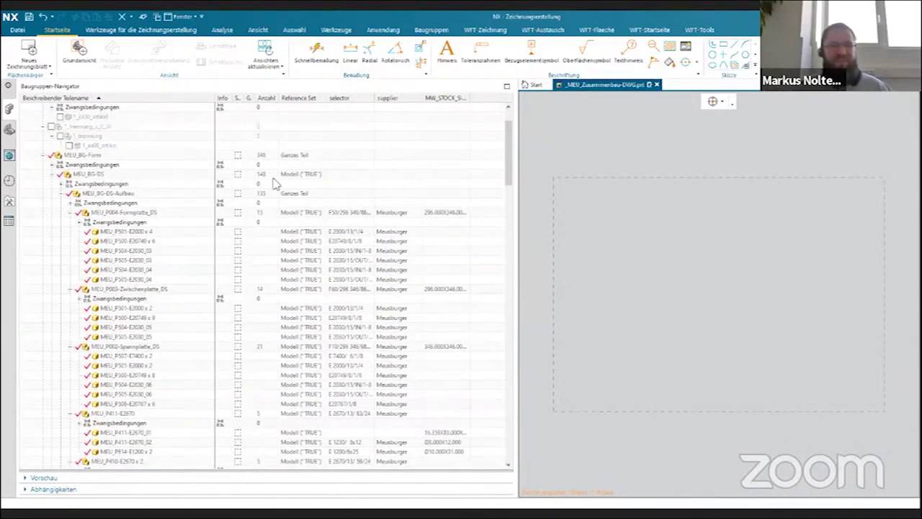
pyautogui.scroll(-3, 289, 224)
pyautogui.scroll(-6, 148, 214)
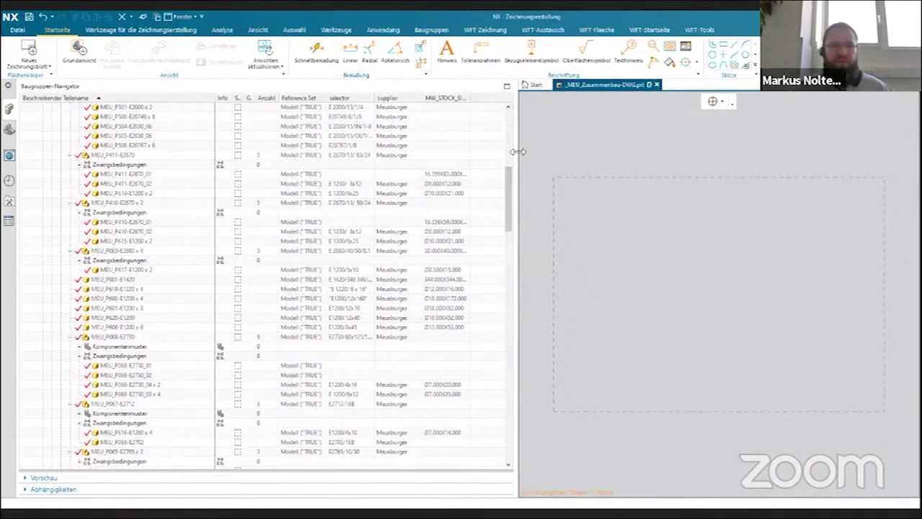
pyautogui.moveTo(518, 151); pyautogui.dragTo(320, 151)
pyautogui.click(9, 220)
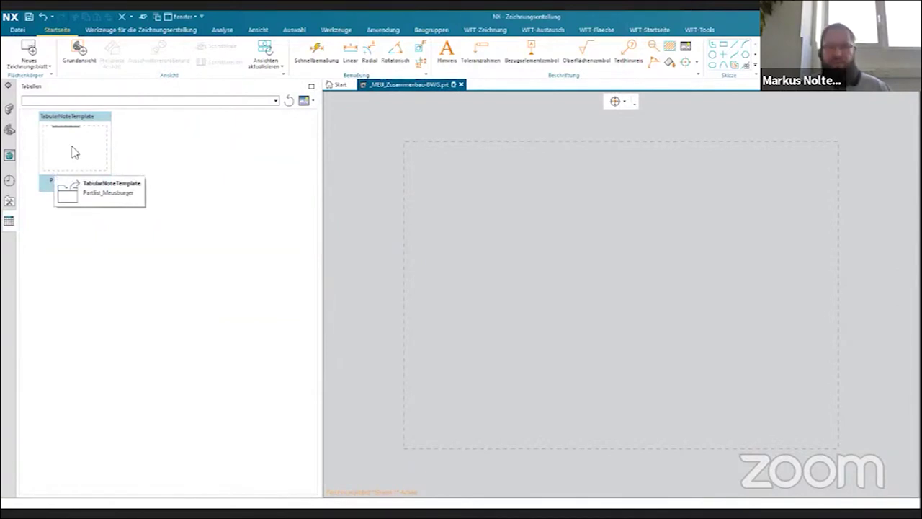
# Drop the Partlist_Meusburger template onto the sheet's middle and zoom in on the parts list
pyautogui.moveTo(72, 152)
pyautogui.mouseDown()
pyautogui.moveTo(262, 193)
pyautogui.moveTo(486, 371)
pyautogui.mouseUp()
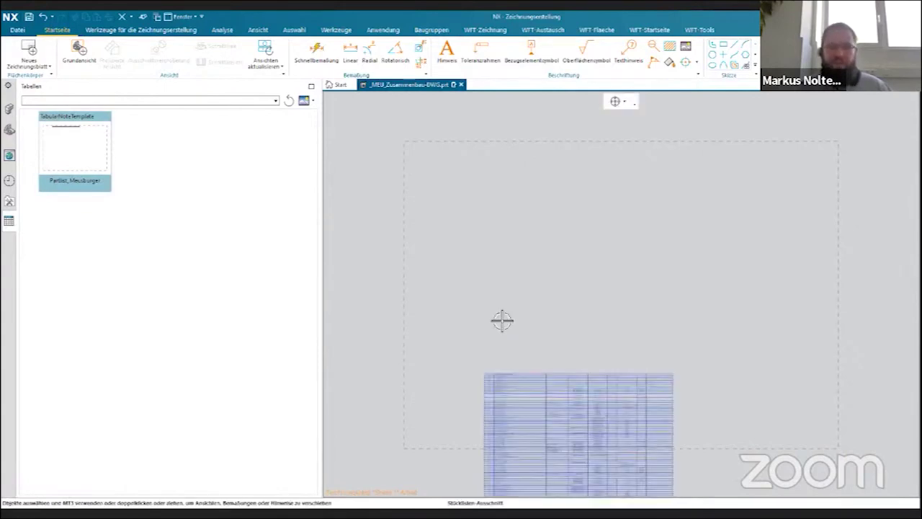
pyautogui.moveTo(486, 372); pyautogui.dragTo(455, 179)
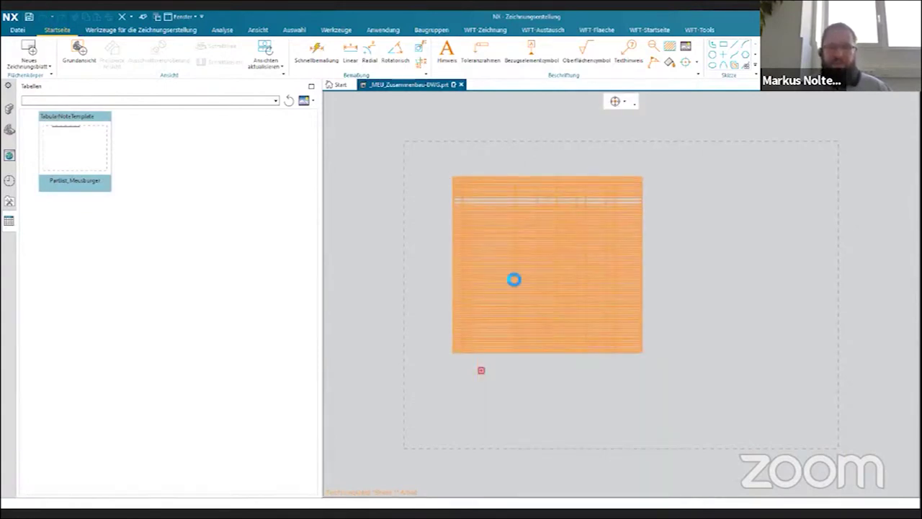
pyautogui.scroll(2, 700, 452)
pyautogui.scroll(2, 695, 461)
pyautogui.scroll(2, 678, 346)
pyautogui.scroll(2, 701, 256)
pyautogui.hscroll(2, 701, 260)
pyautogui.hscroll(2, 703, 267)
pyautogui.hscroll(2, 706, 278)
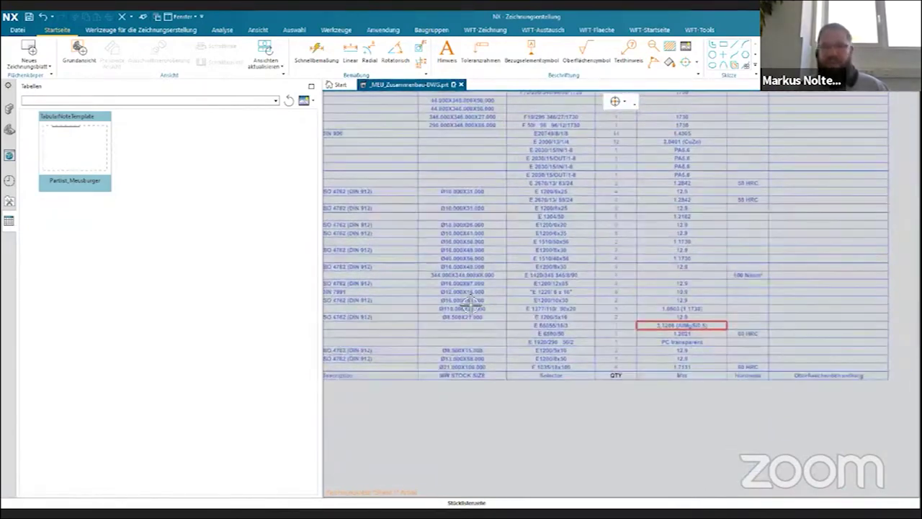
pyautogui.hscroll(-2, 484, 298)
pyautogui.scroll(-1, 468, 346)
pyautogui.scroll(-1, 443, 318)
pyautogui.scroll(-1, 429, 237)
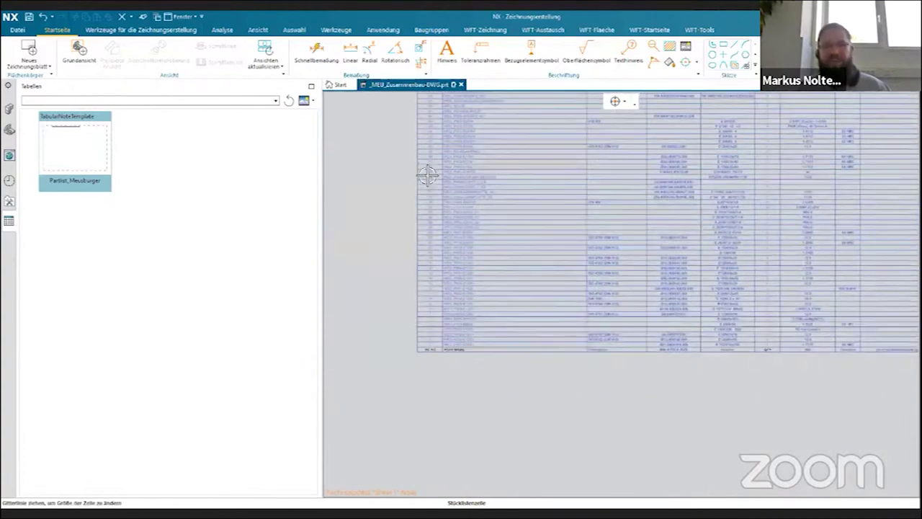
pyautogui.scroll(-1, 392, 158)
pyautogui.scroll(-1, 380, 152)
pyautogui.scroll(-1, 380, 151)
pyautogui.scroll(-1, 389, 158)
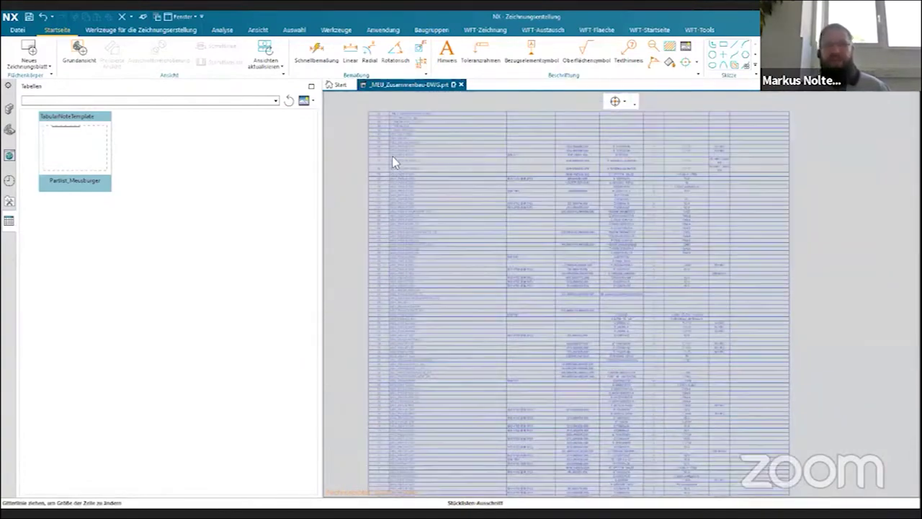
pyautogui.scroll(-1, 402, 202)
pyautogui.rightClick(402, 224)
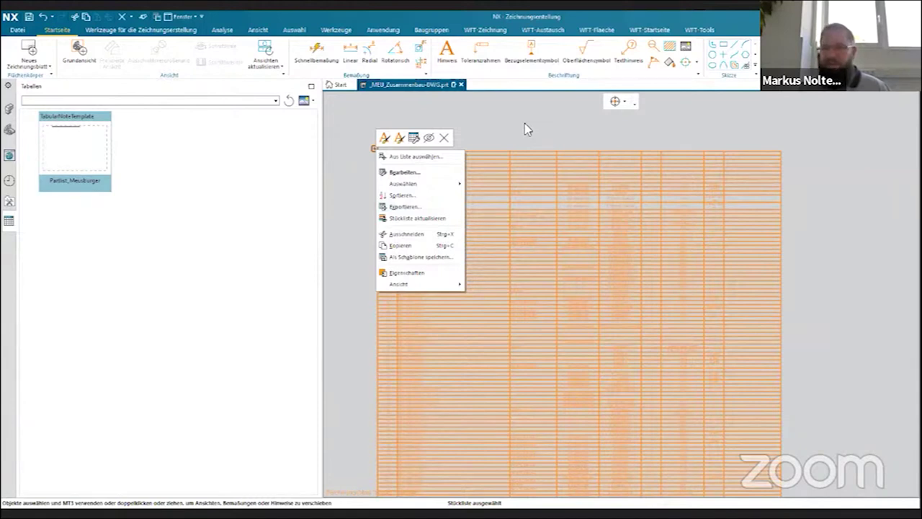
pyautogui.scroll(-1, 732, 271)
pyautogui.scroll(-1, 743, 268)
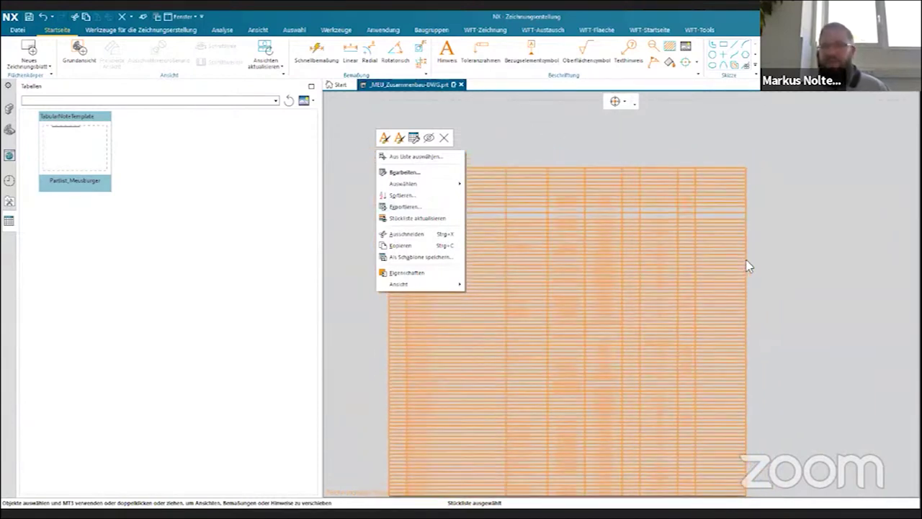